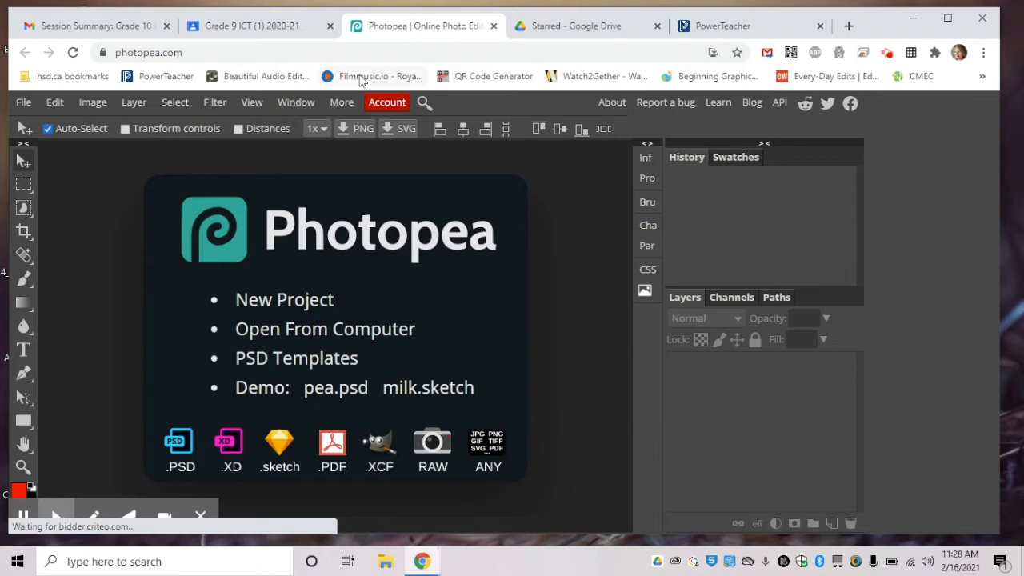
Step: Switch to the Google Classroom stream, open the attached Lake practice.jpg image and copy it to the clipboard
click(238, 34)
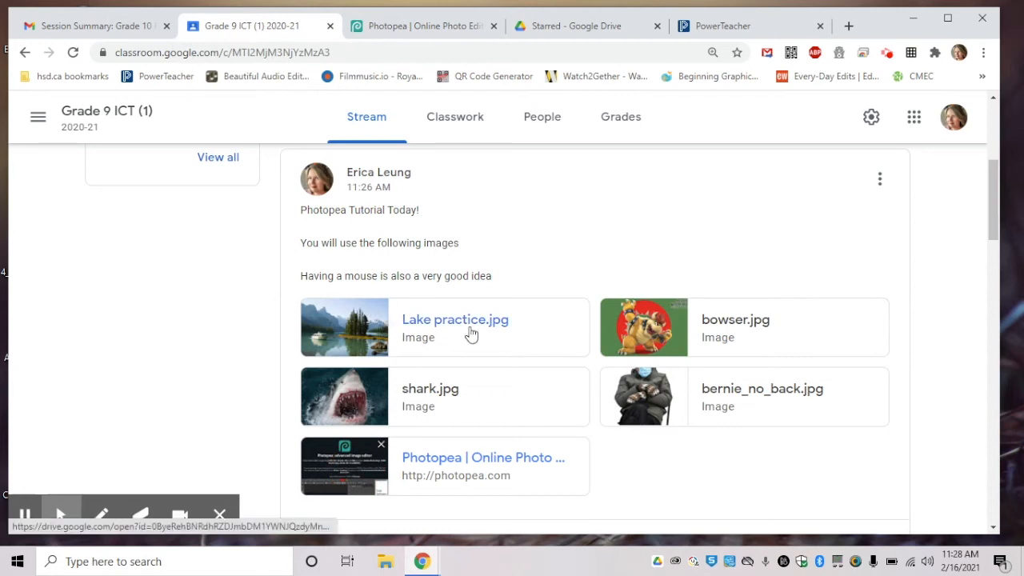
click(353, 342)
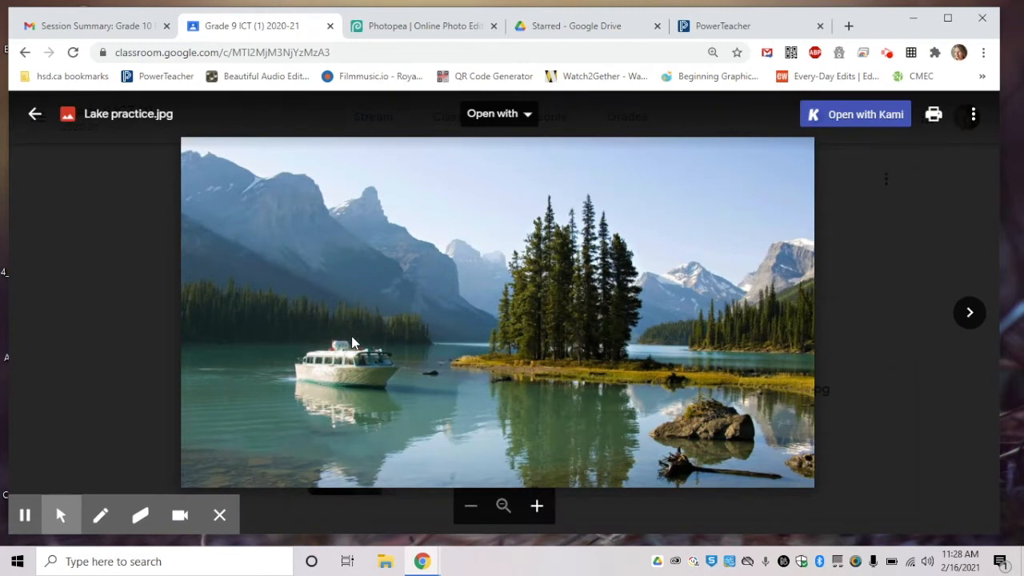
right_click(382, 275)
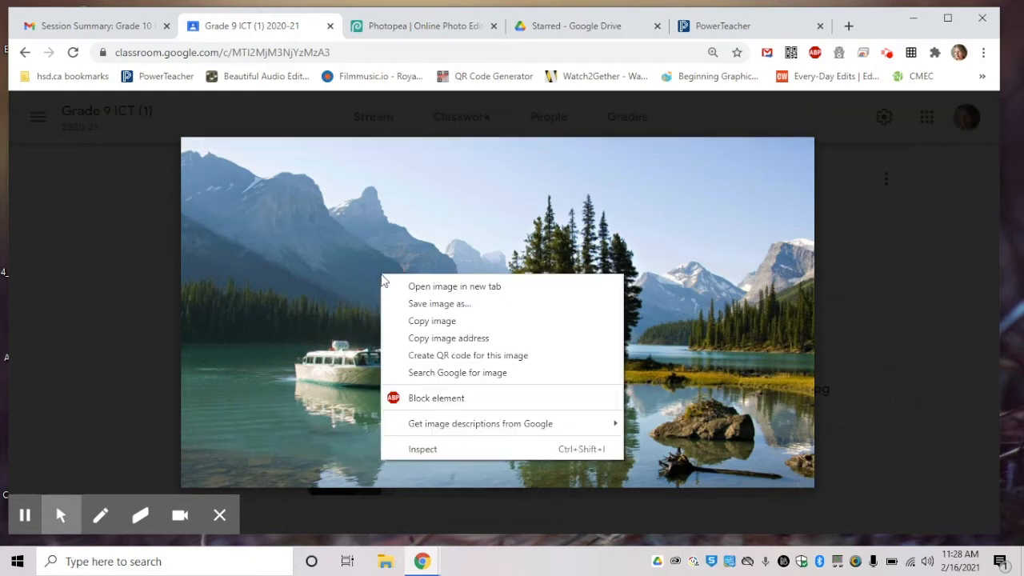
click(433, 324)
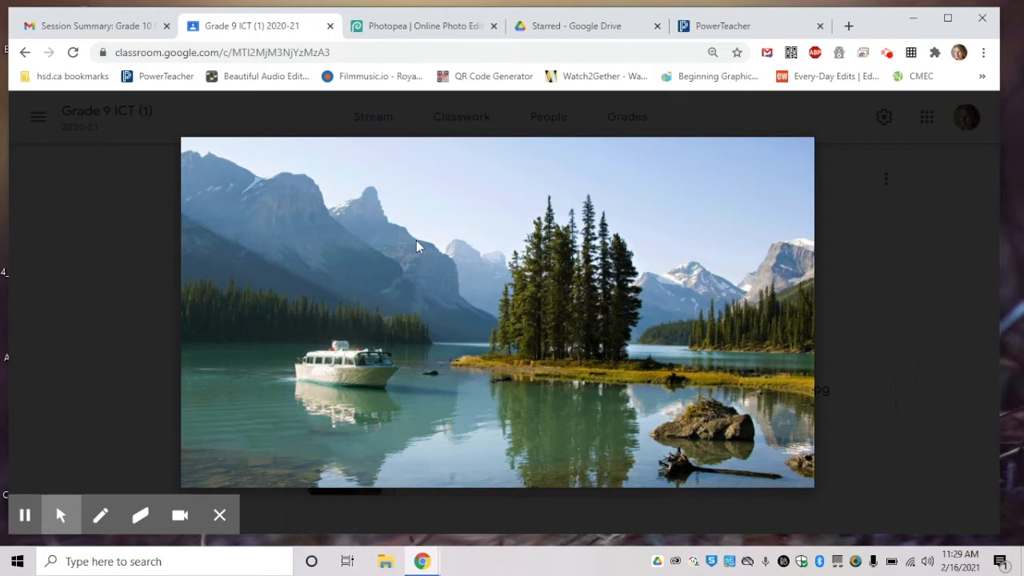
Step: In Photopea, create a new project named practise_ict with a white 1050 × 582 px canvas
click(436, 27)
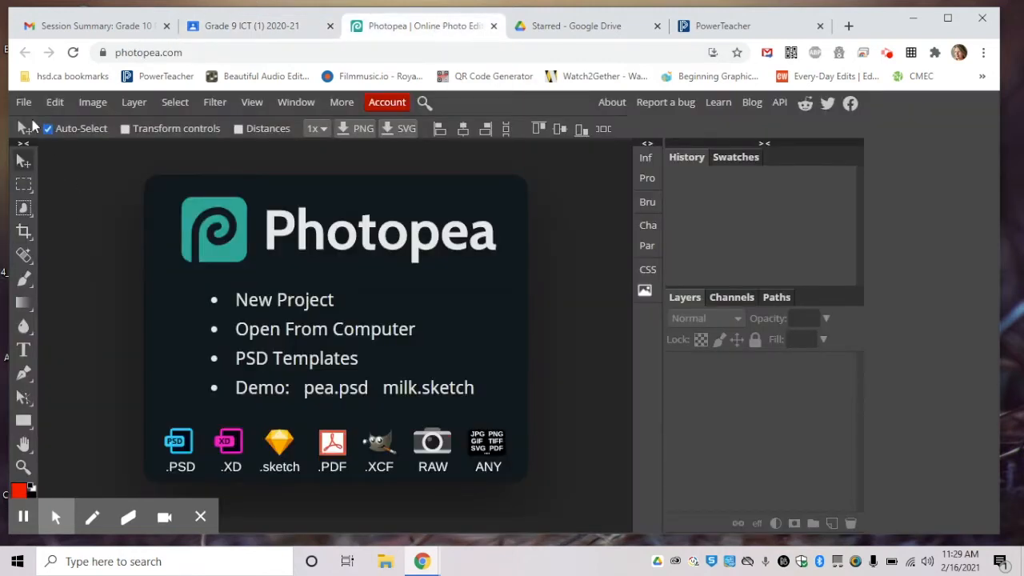
click(24, 102)
click(52, 134)
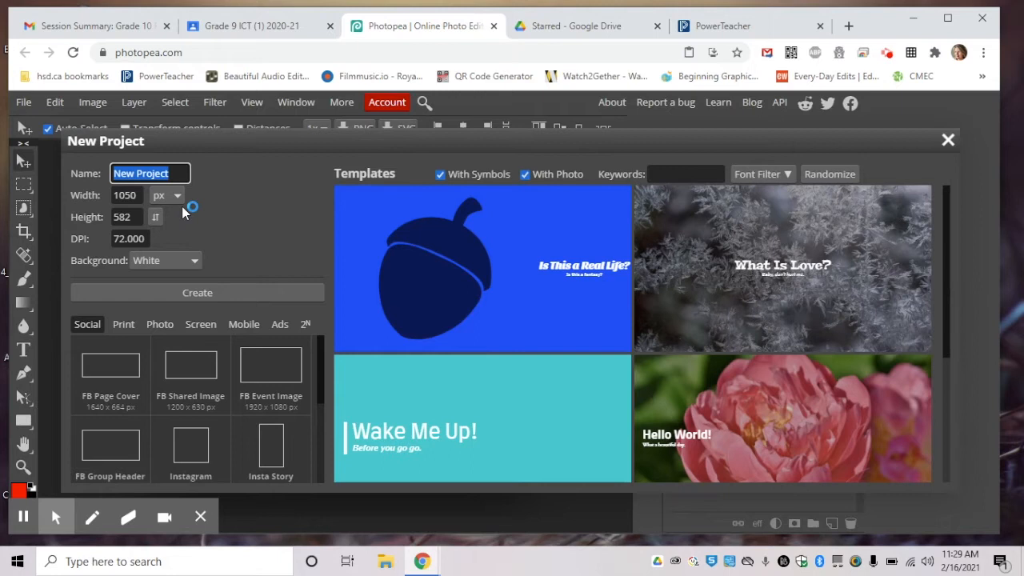
text(pra)
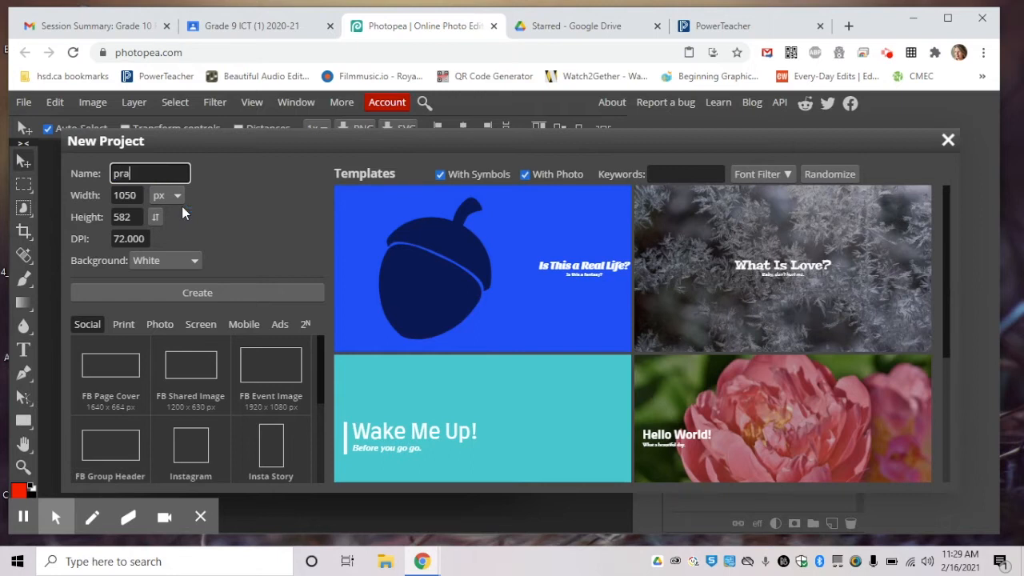
text(ctise_ui)
key(BackSpace)
key(BackSpace)
text(id)
text(t)
click(159, 293)
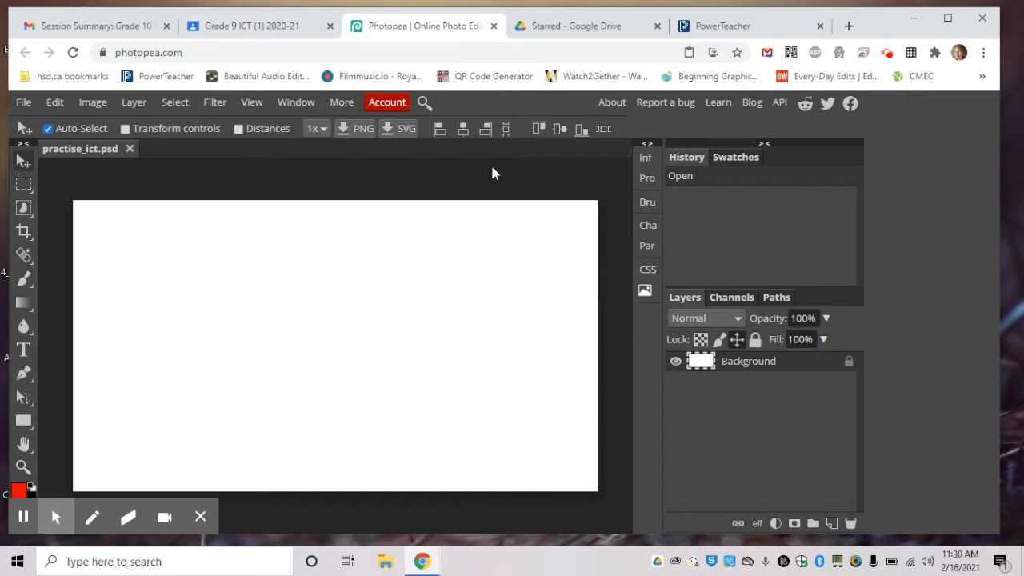
Step: Paste the copied lake image into the practise_ict project as a layer above the white background
click(237, 28)
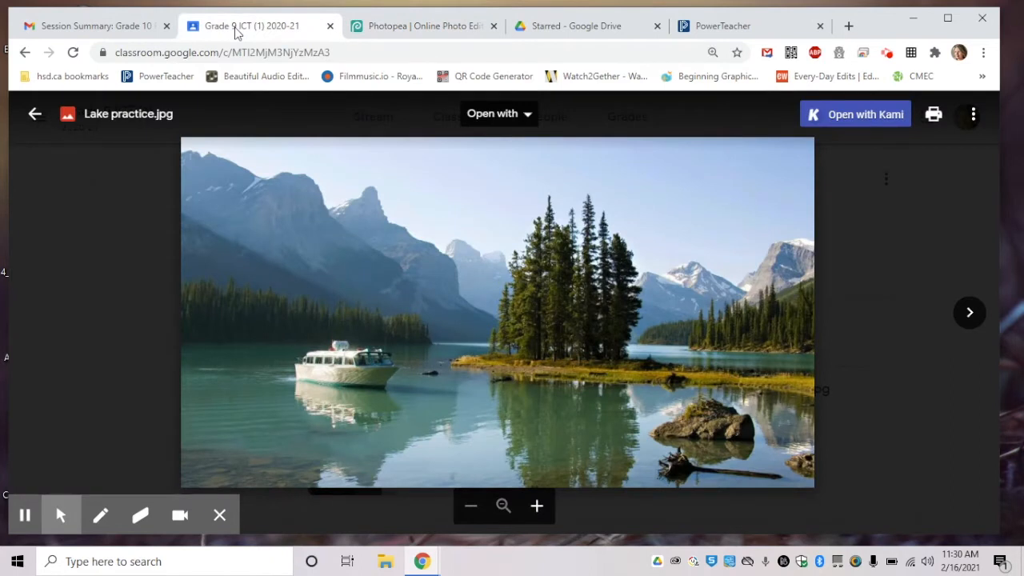
click(429, 27)
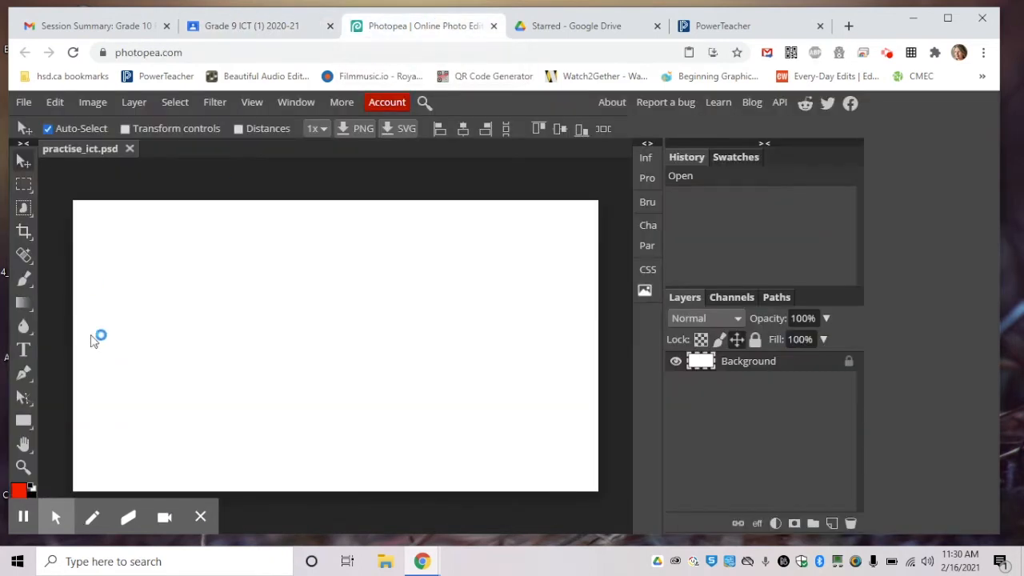
click(54, 104)
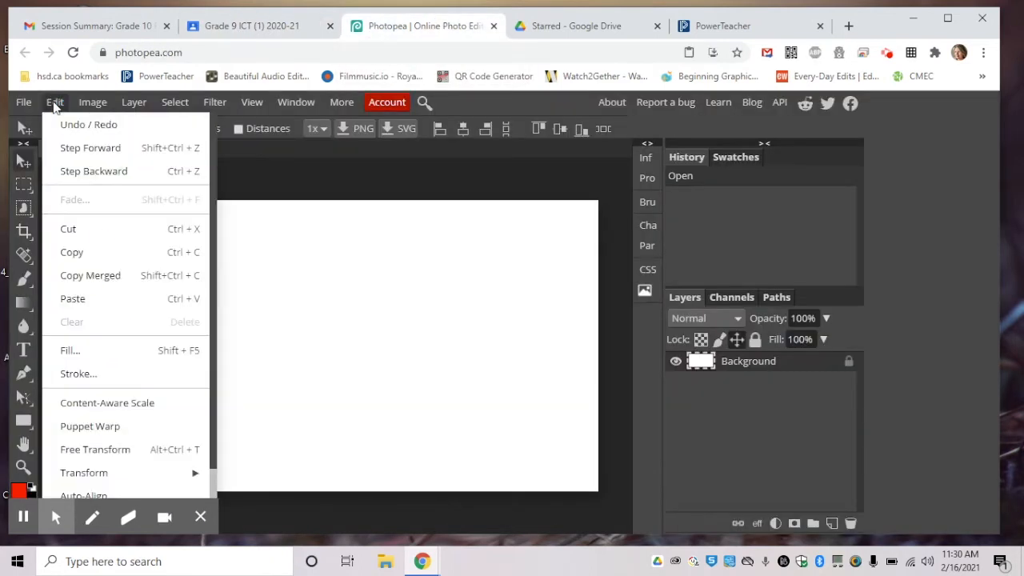
click(106, 295)
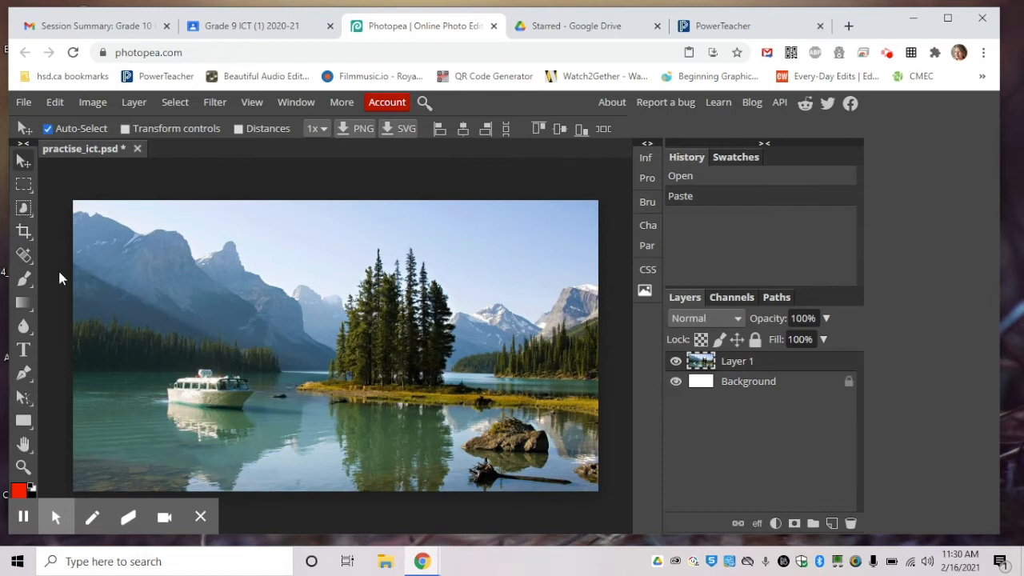
click(23, 161)
mouse_move(162, 247)
mouse_down()
mouse_move(194, 283)
mouse_move(213, 280)
mouse_move(185, 247)
mouse_move(160, 244)
mouse_up()
click(26, 160)
Step: Return to the Google Classroom post, close the lake preview, open bowser.jpg and copy the image to the clipboard
click(240, 28)
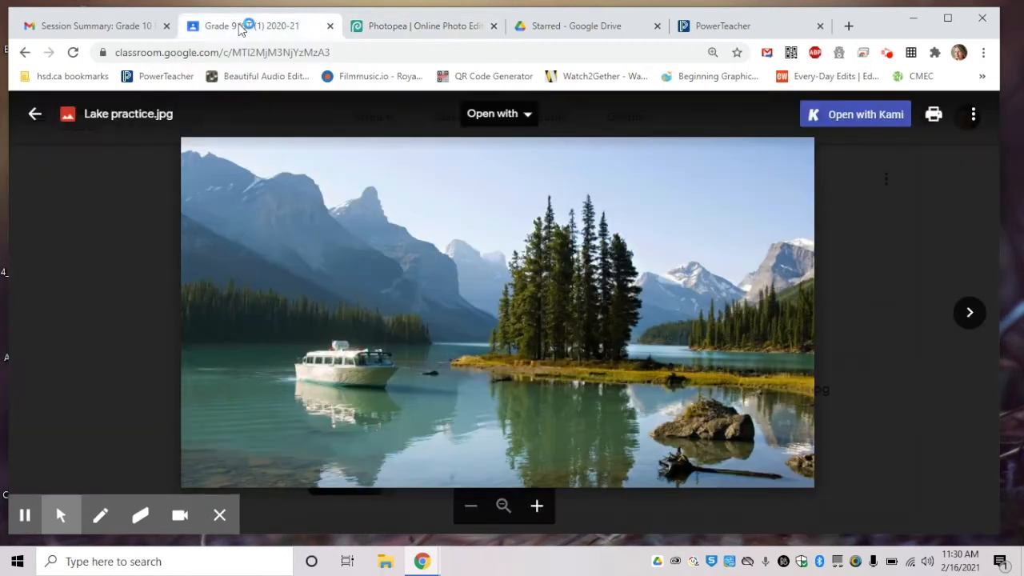
click(99, 233)
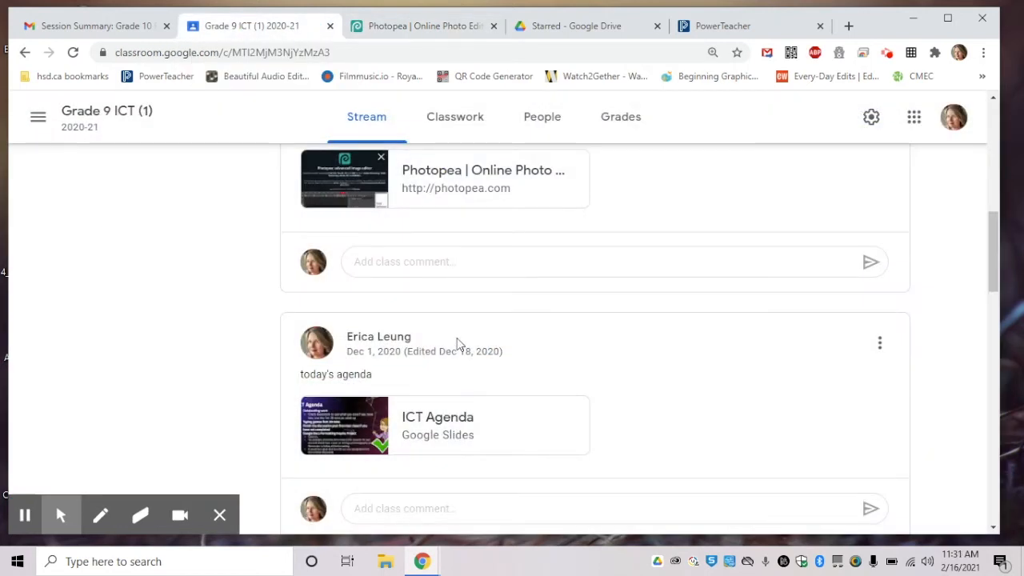
scroll(973, 271, up, 2)
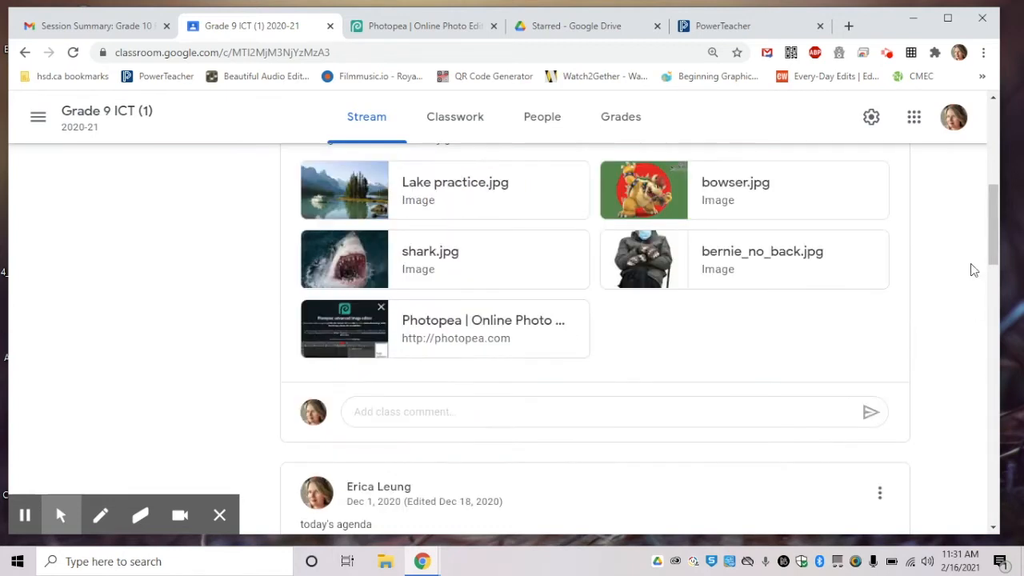
click(649, 196)
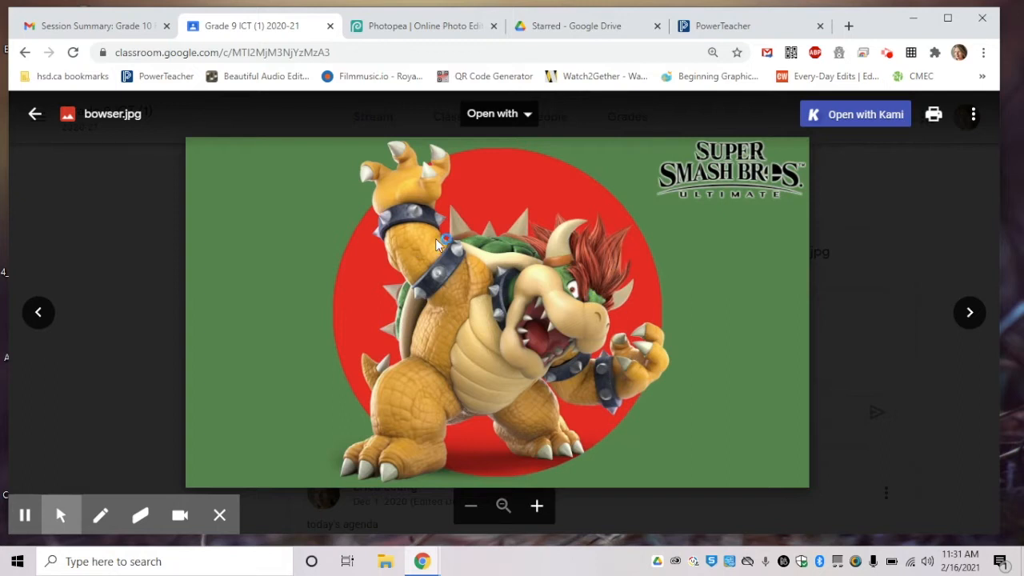
right_click(315, 257)
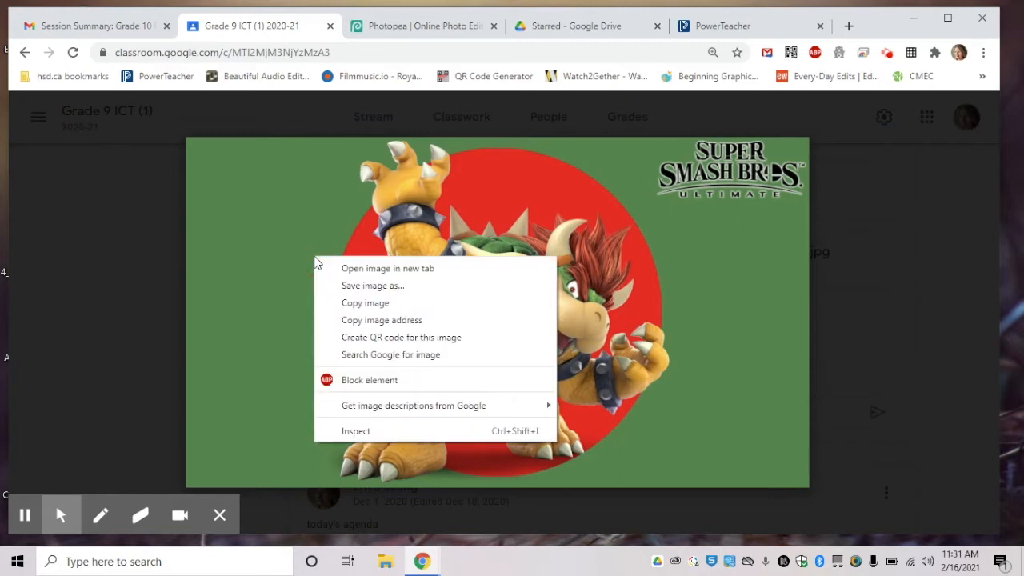
click(379, 309)
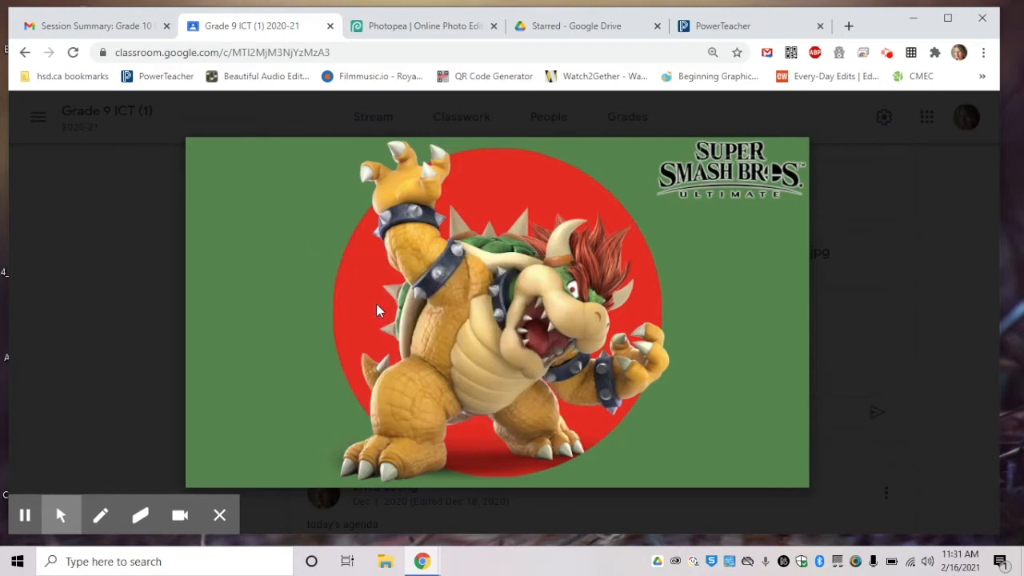
Step: In Photopea, create a second project named bowser with a white 1052 × 592 px canvas
click(403, 30)
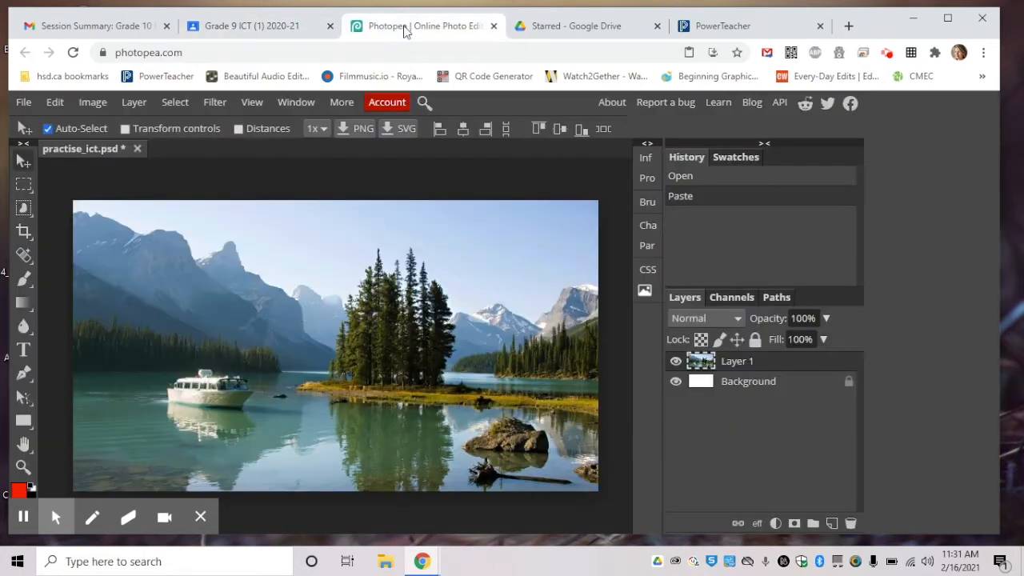
click(22, 103)
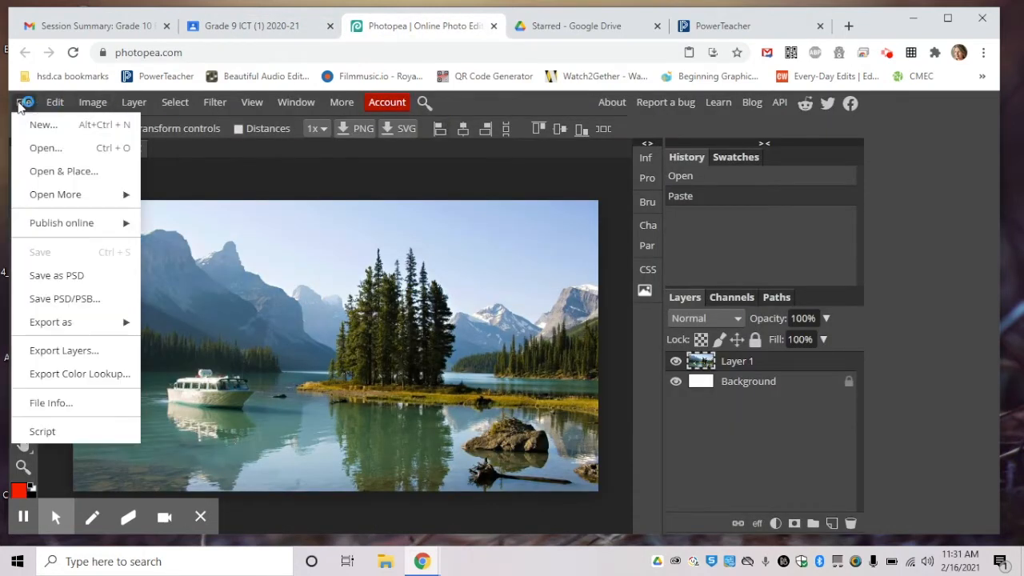
click(46, 128)
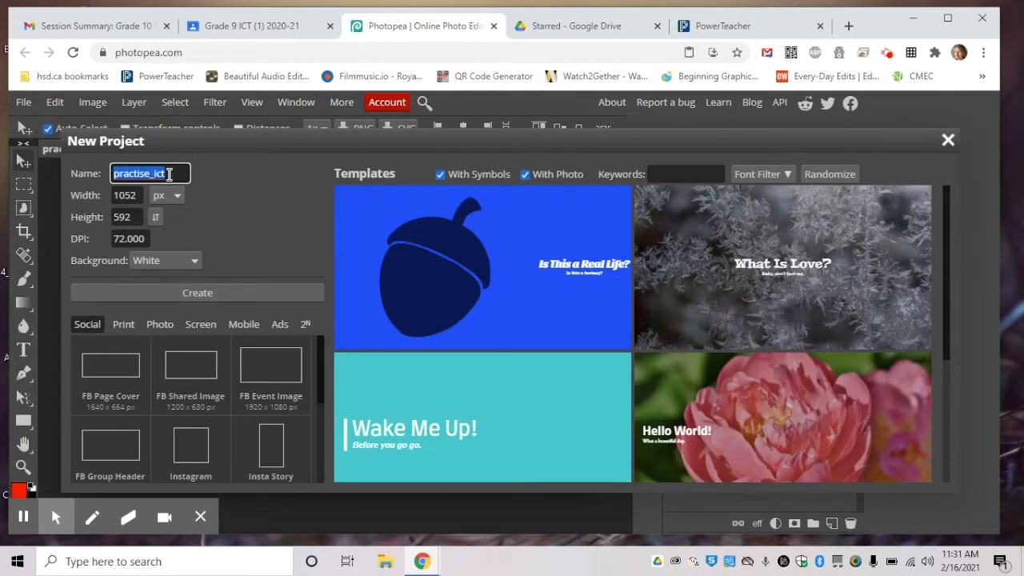
text(bowser)
click(214, 294)
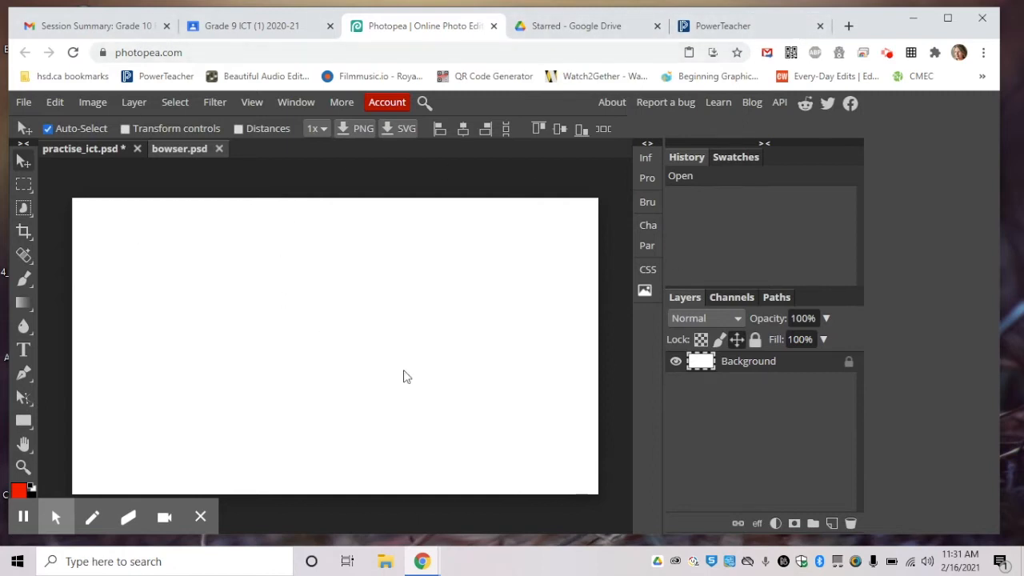
Step: Paste the copied Bowser image into the bowser project as a layer above the white background
key(ctrl+v)
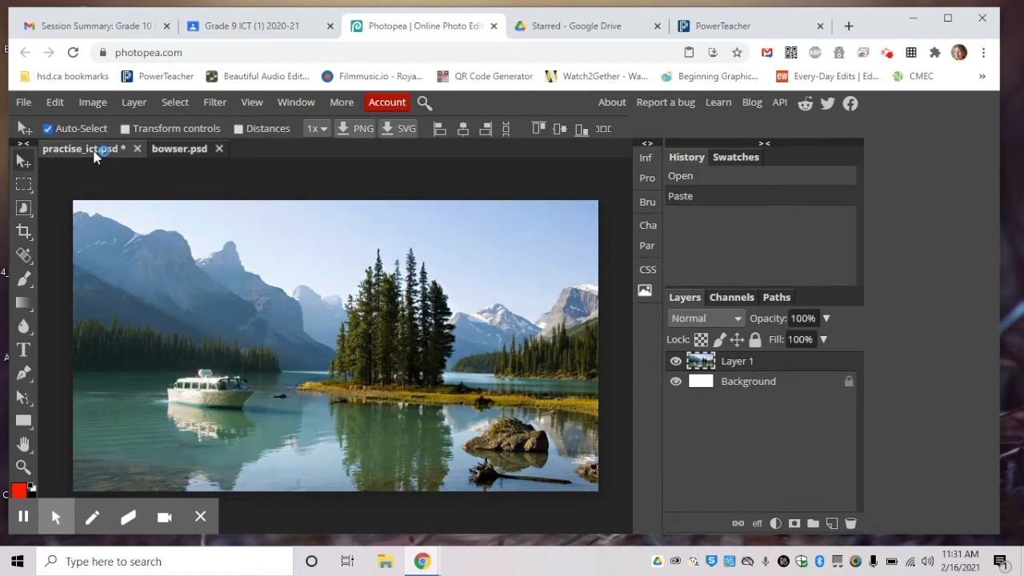
click(186, 150)
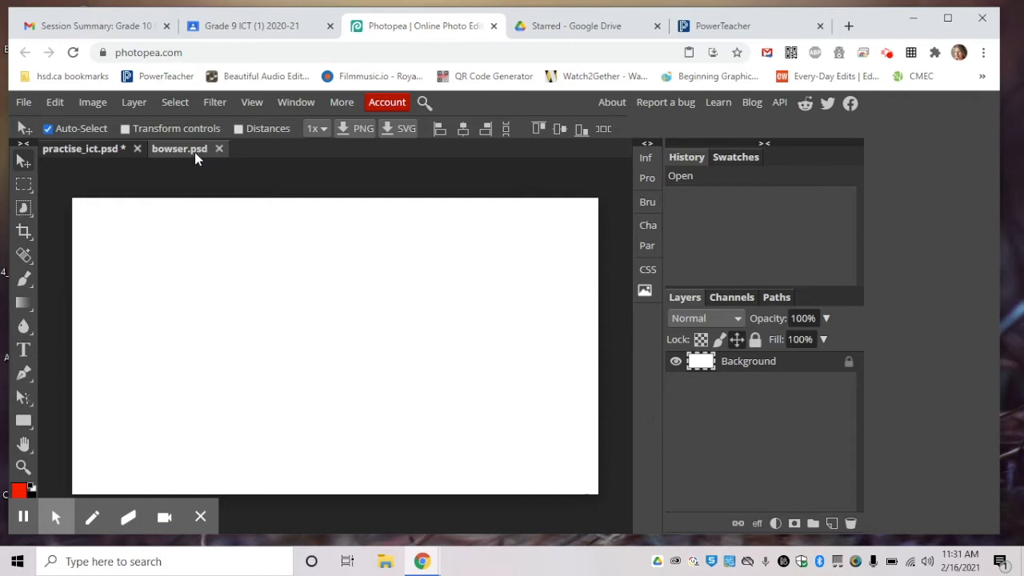
click(56, 106)
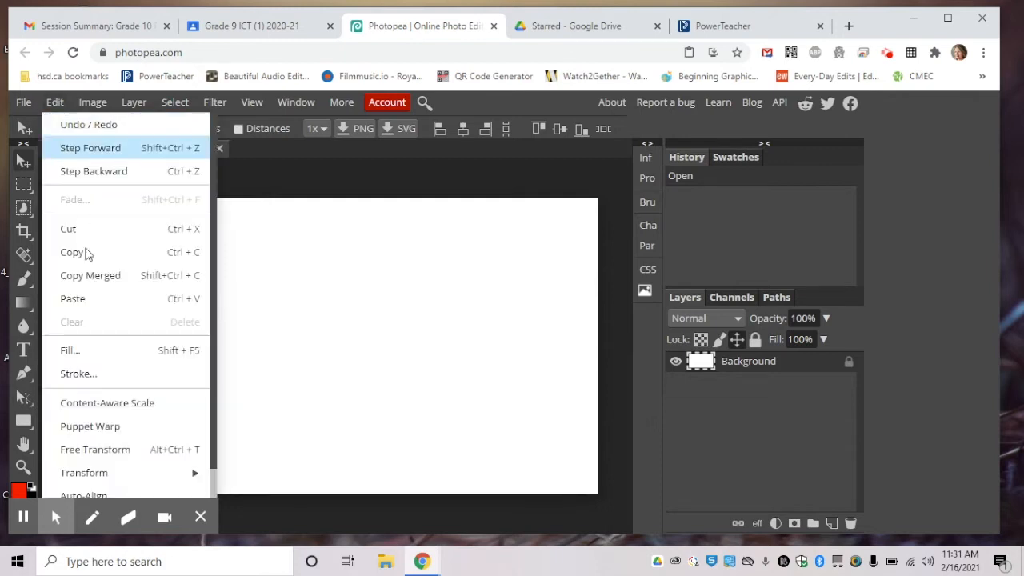
click(73, 299)
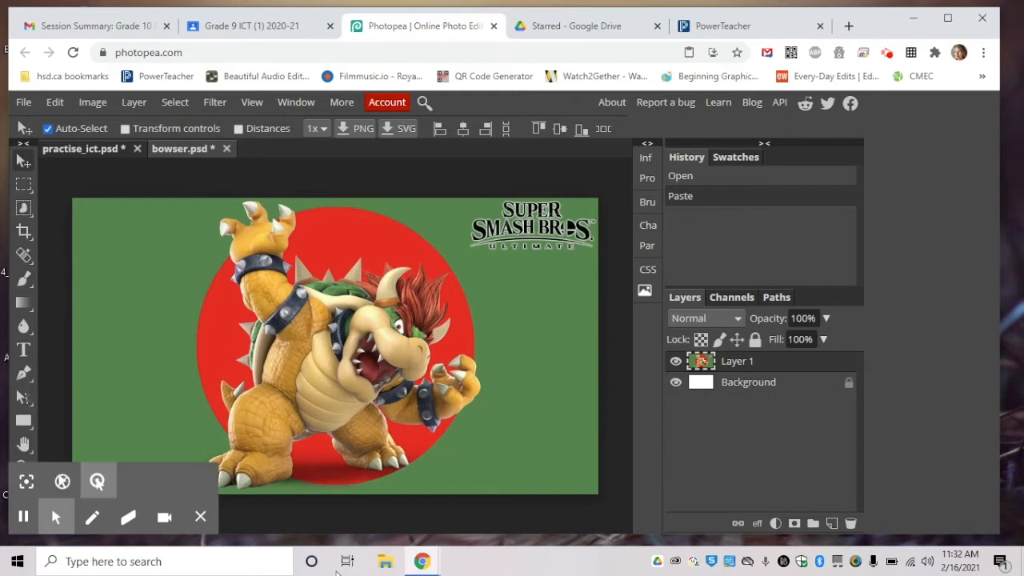
click(87, 149)
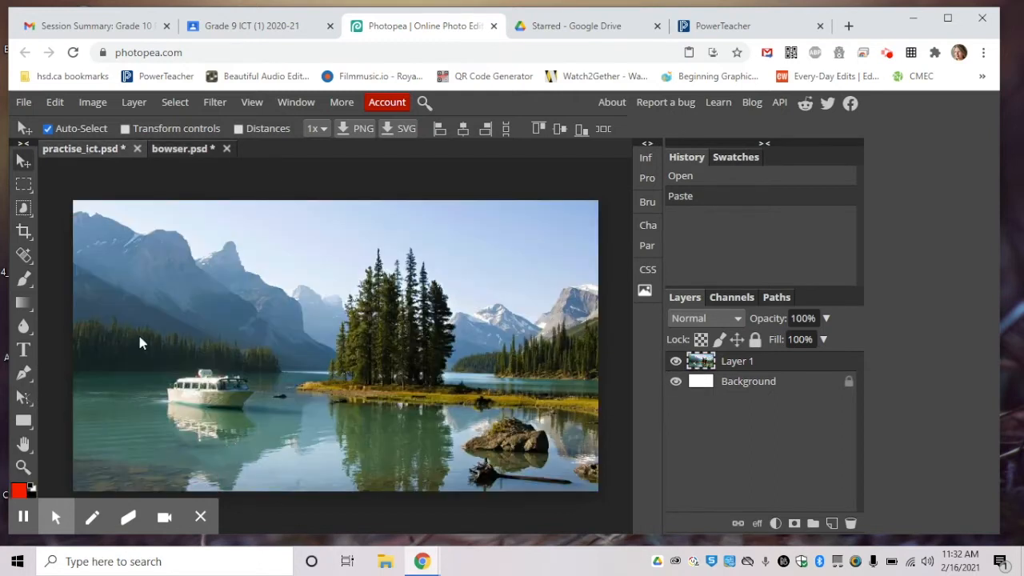
click(175, 150)
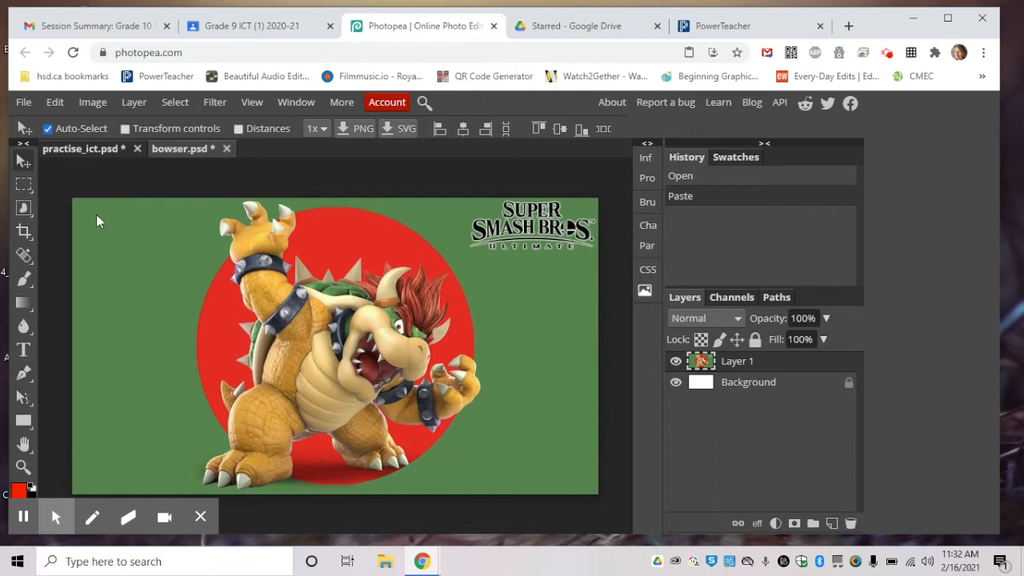
click(26, 186)
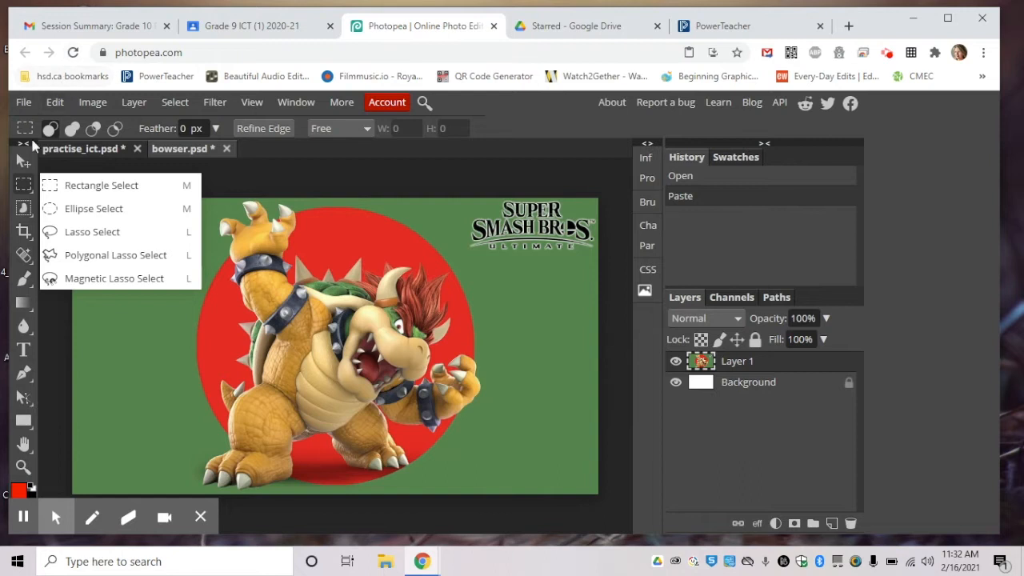
click(22, 186)
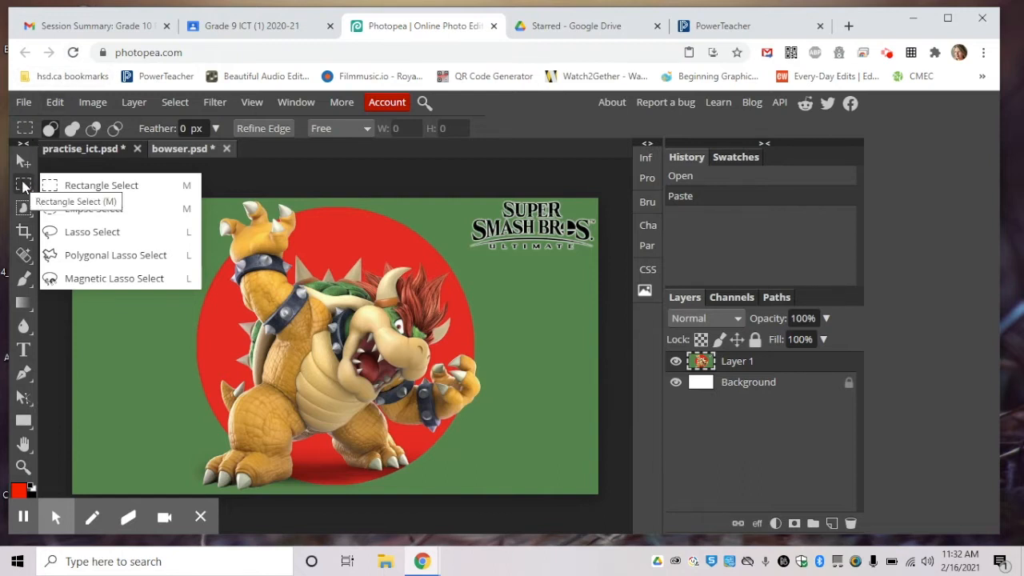
right_click(24, 207)
click(25, 235)
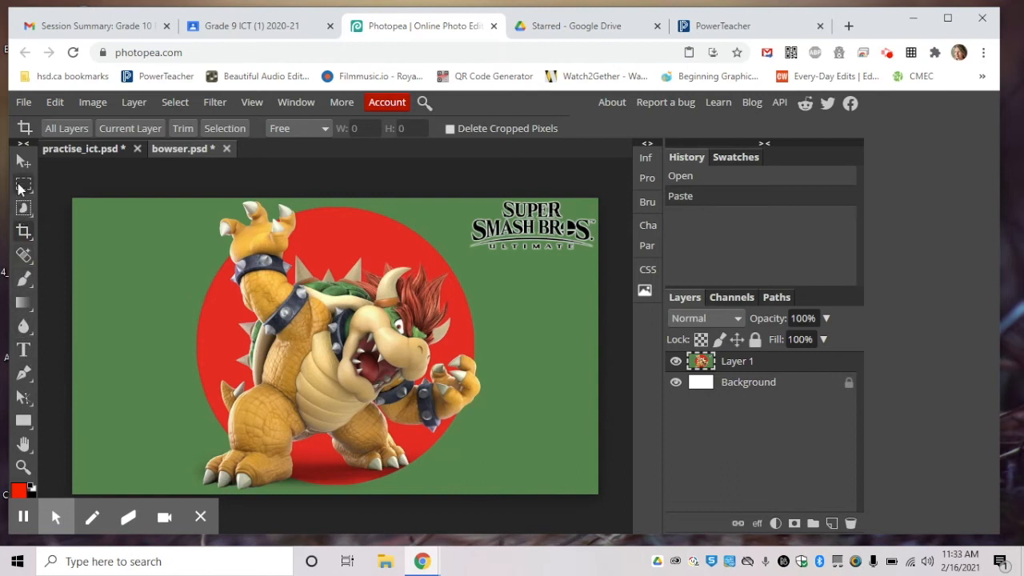
Step: Choose the Magnetic Lasso Select tool for the bowser document and zoom in on the character's raised arm with the Zoom tool
click(23, 186)
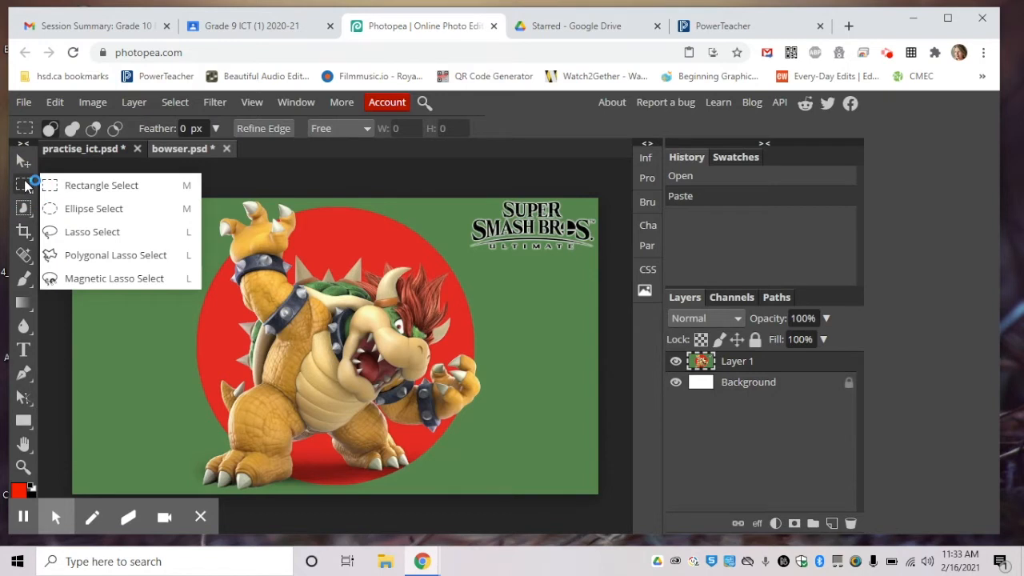
click(118, 279)
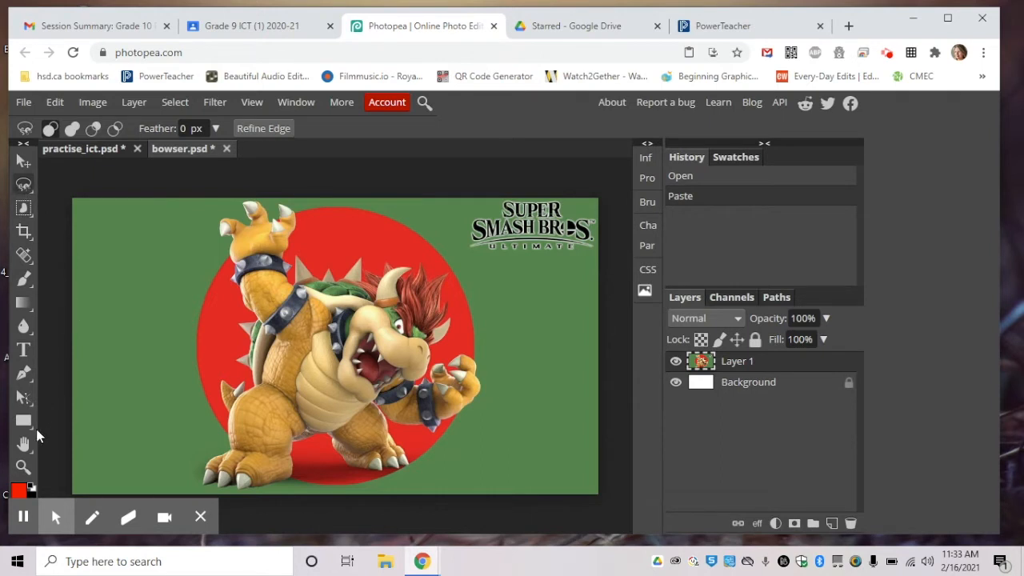
click(23, 470)
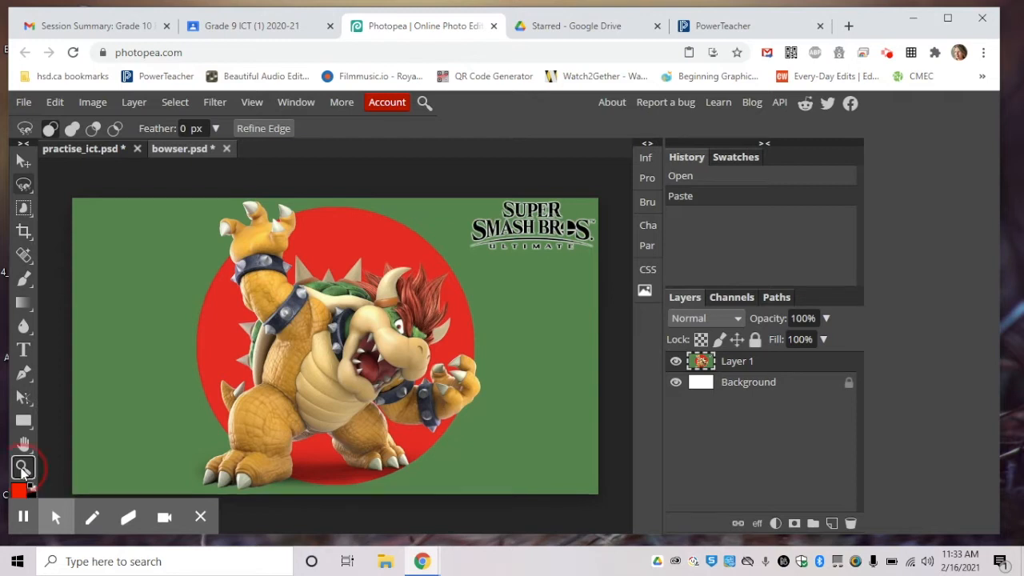
click(280, 249)
click(280, 249)
click(280, 249)
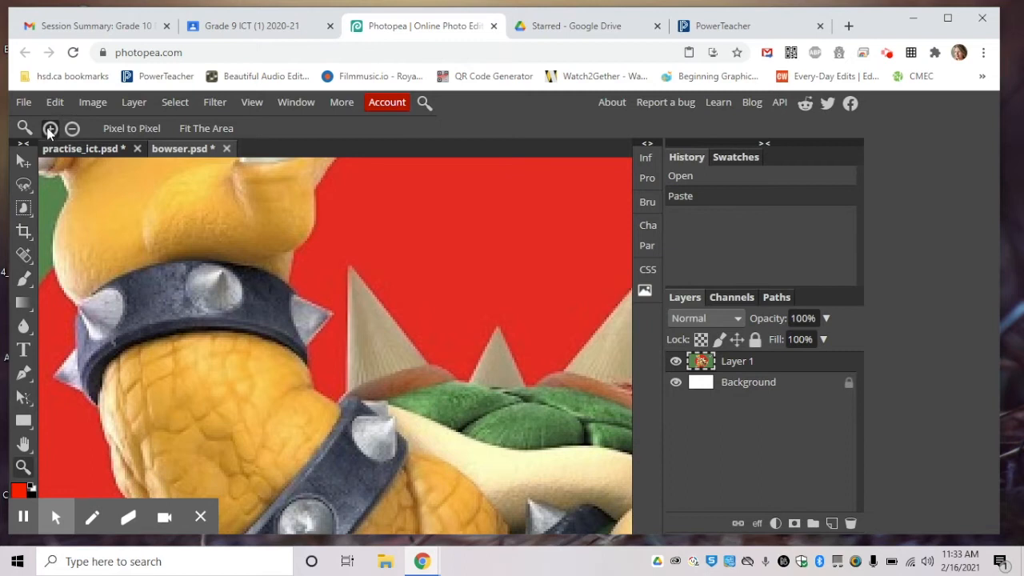
Step: Practise zooming out and in on the Bowser image with the Zoom tool and pan up to the raised hand
click(73, 131)
click(304, 269)
click(317, 279)
click(317, 282)
click(318, 279)
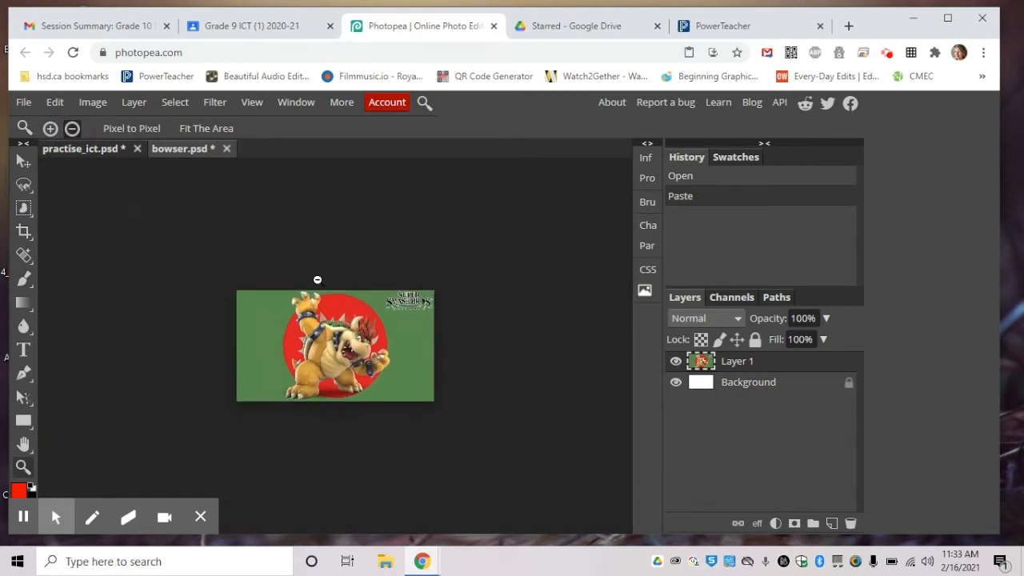
click(50, 128)
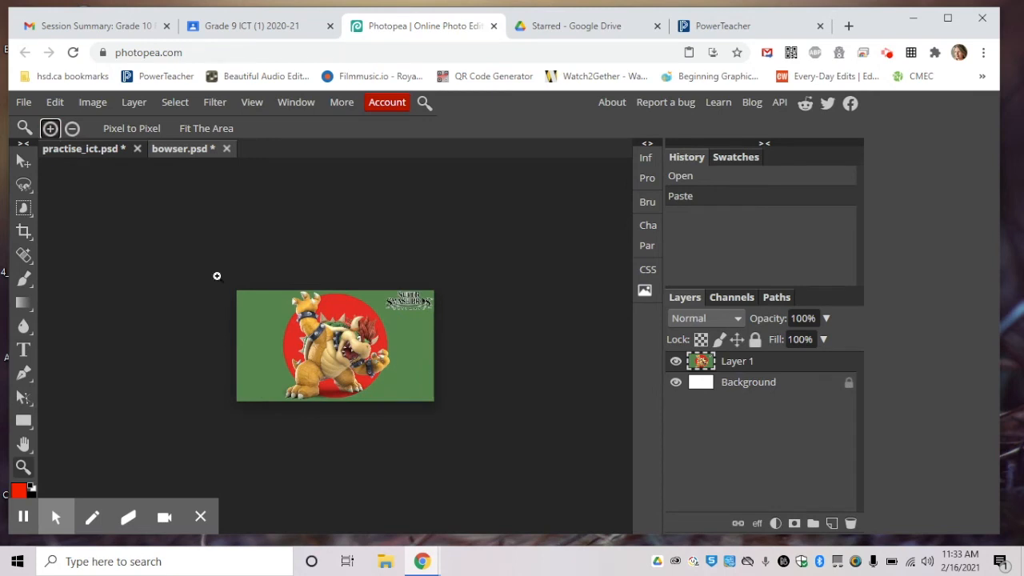
click(384, 362)
click(383, 360)
click(382, 361)
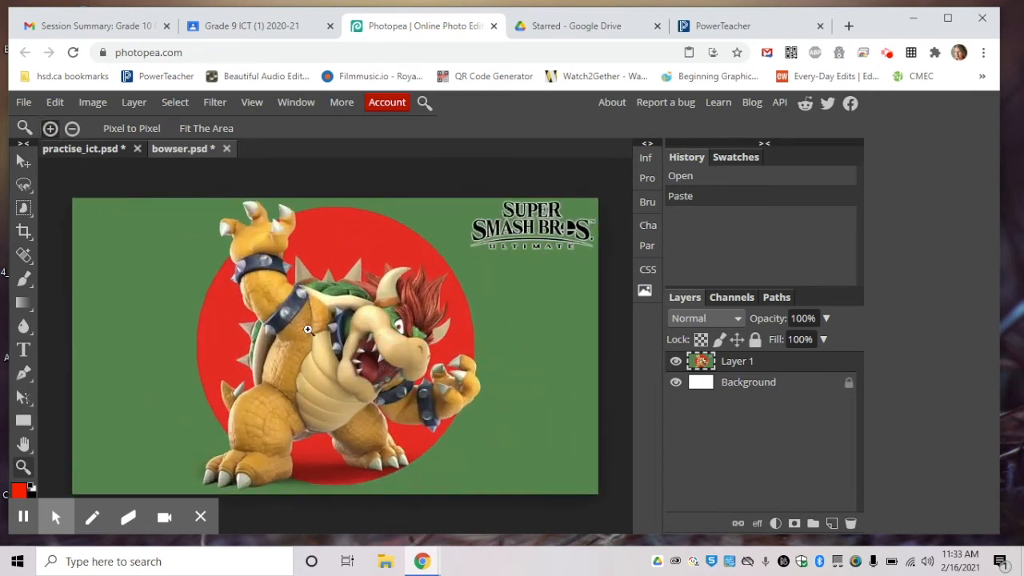
click(270, 303)
click(271, 303)
click(271, 303)
click(270, 303)
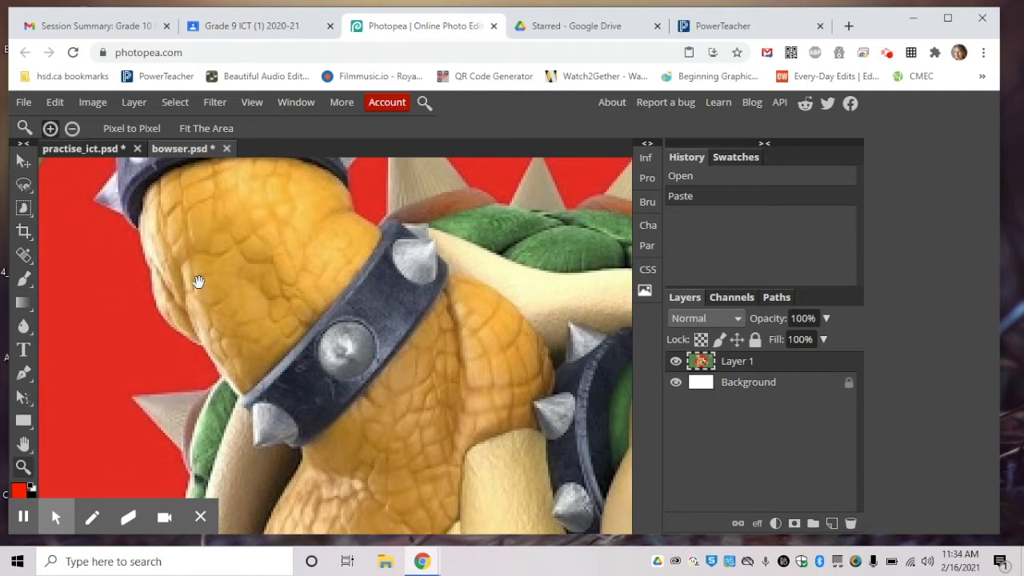
click(120, 210)
drag(120, 210, 347, 334)
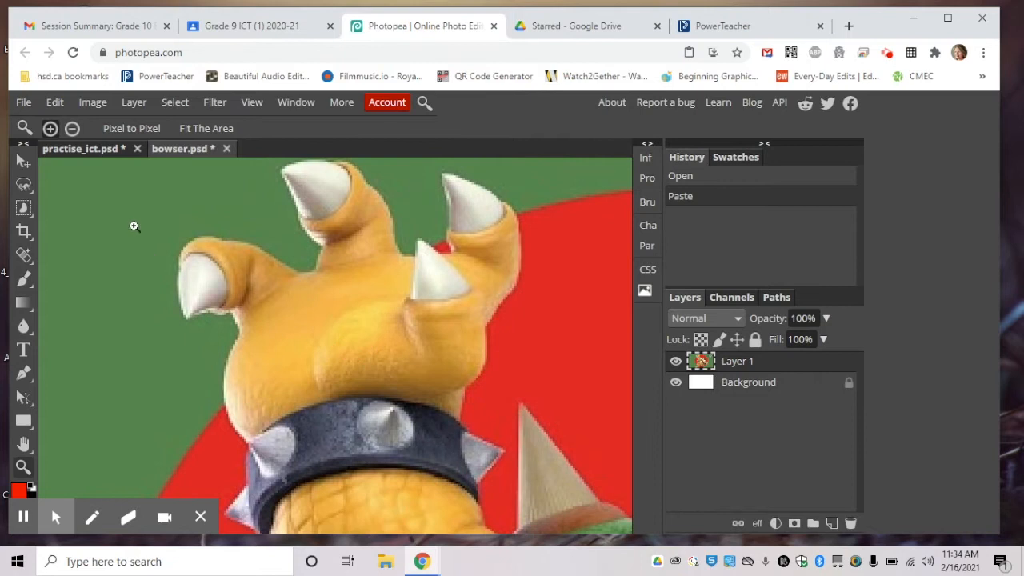
Step: Trace Bowser's entire outline with the Magnetic Lasso, starting and closing the selection at the outermost claw of the raised hand
click(71, 130)
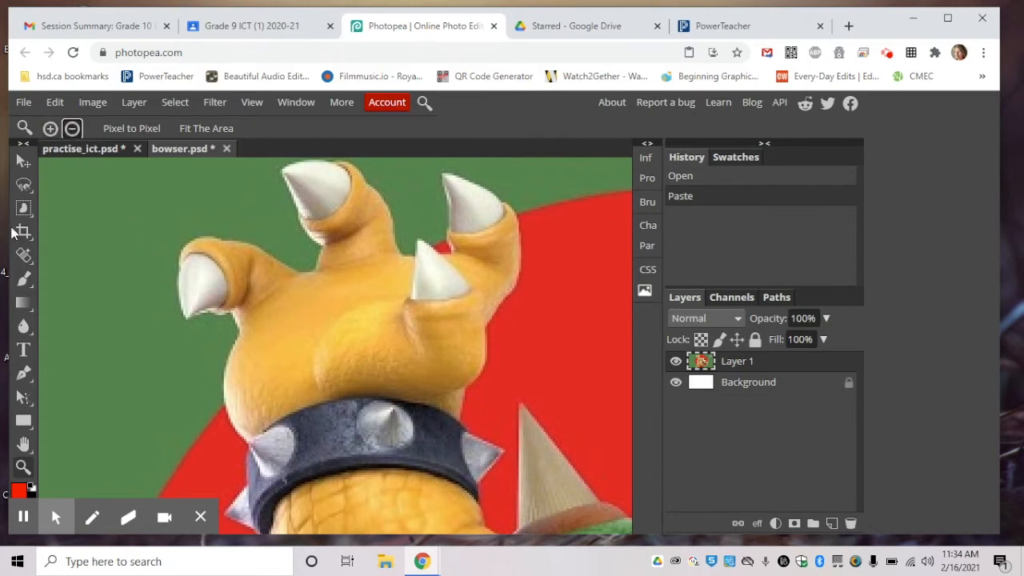
click(258, 325)
click(258, 325)
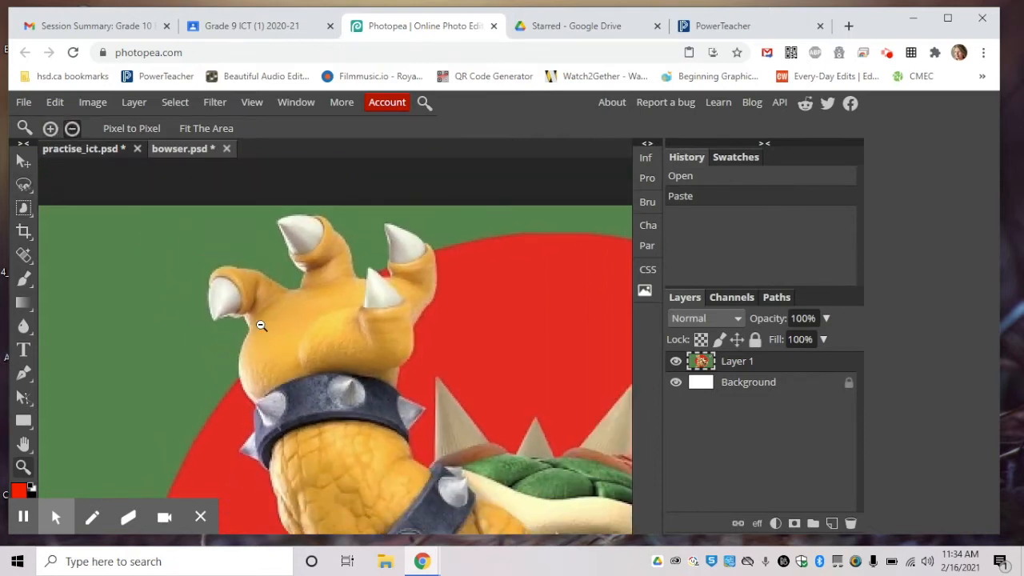
click(259, 325)
drag(496, 444, 485, 337)
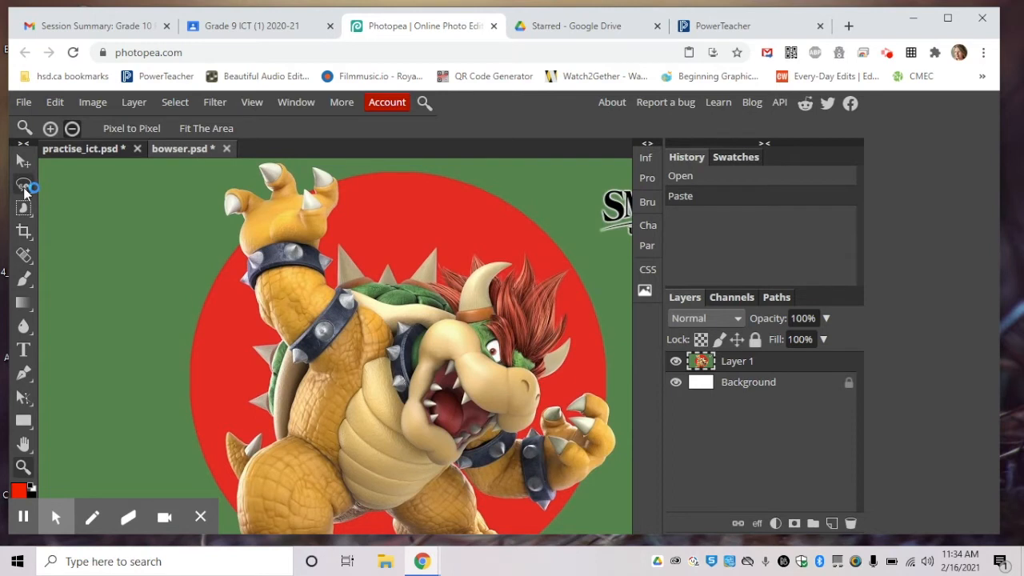
click(23, 185)
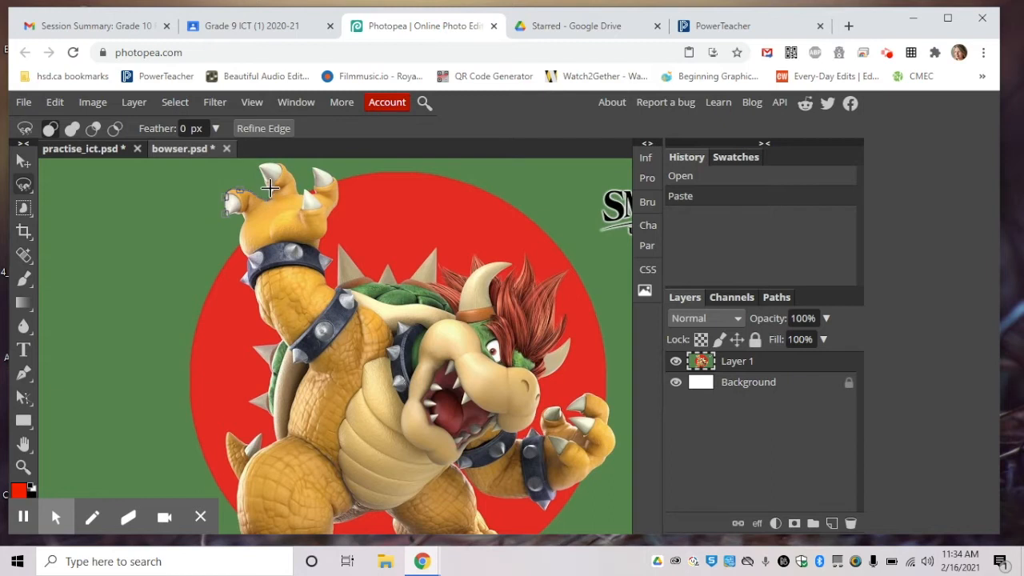
scroll(257, 171, up, 1)
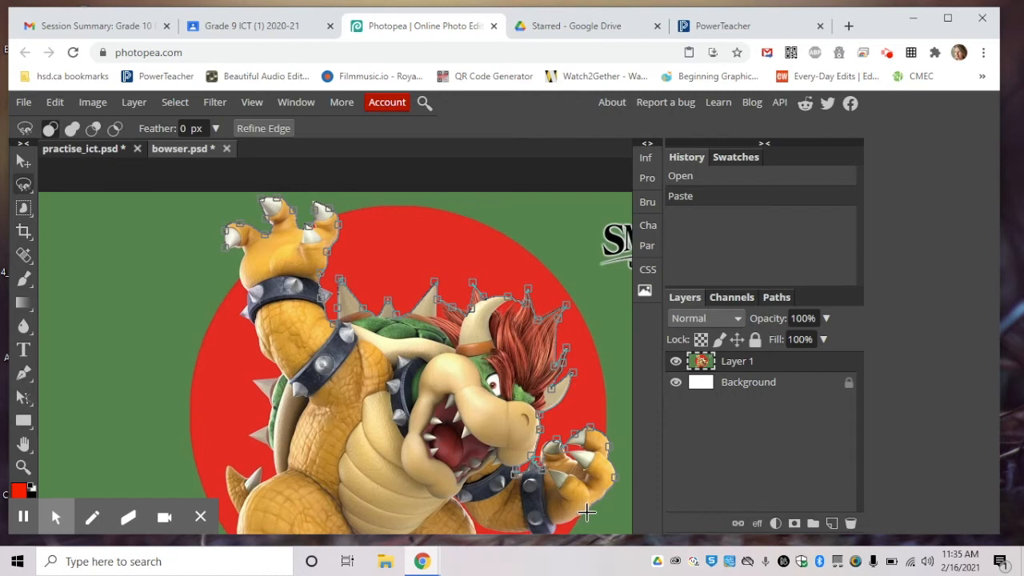
scroll(582, 512, down, 3)
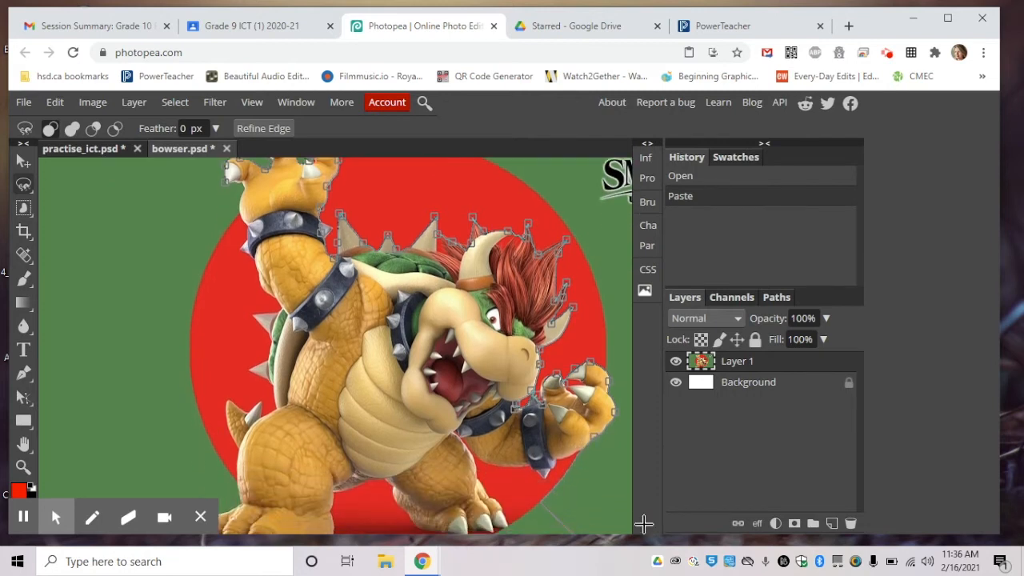
click(603, 478)
click(563, 499)
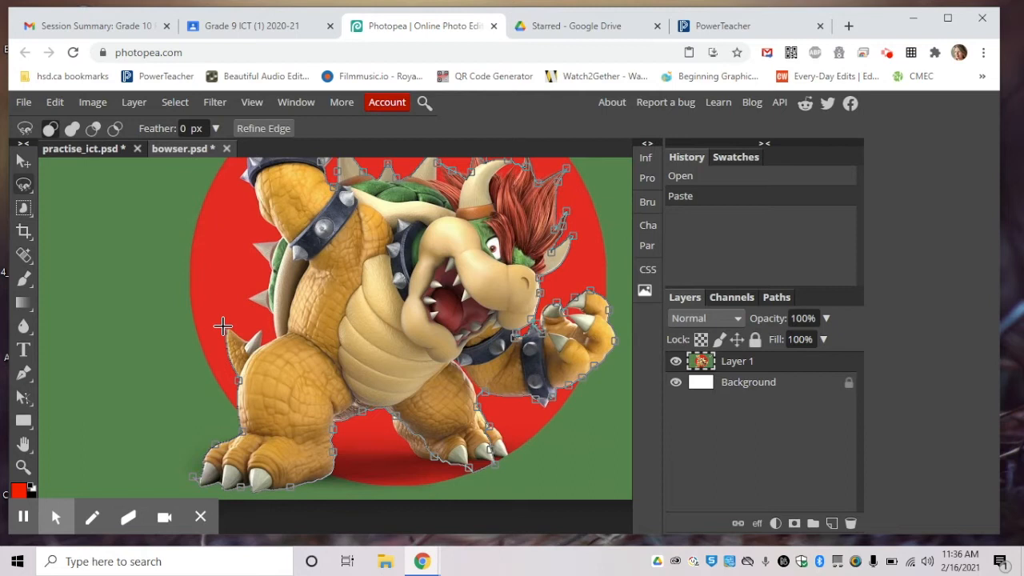
click(277, 342)
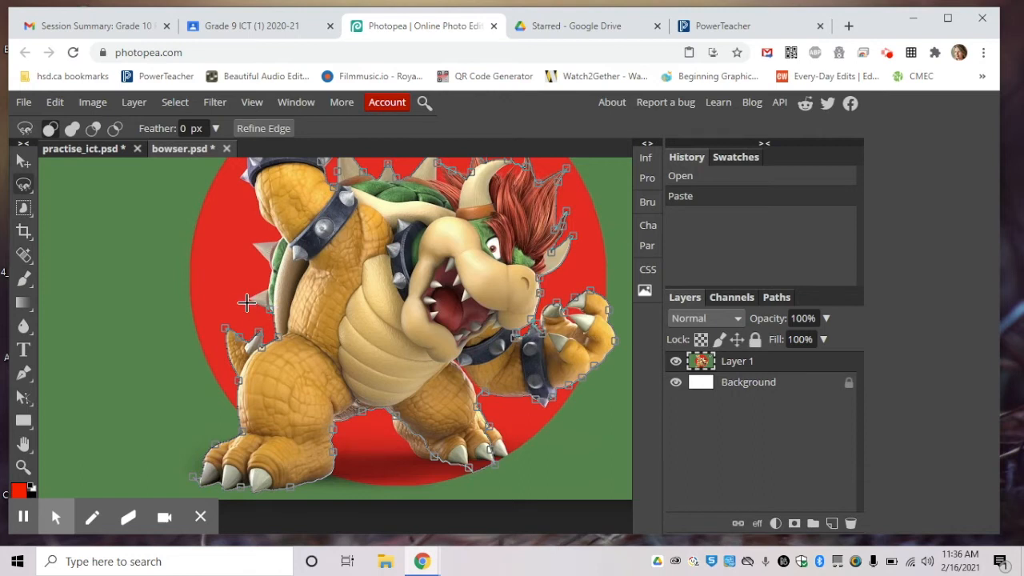
click(272, 263)
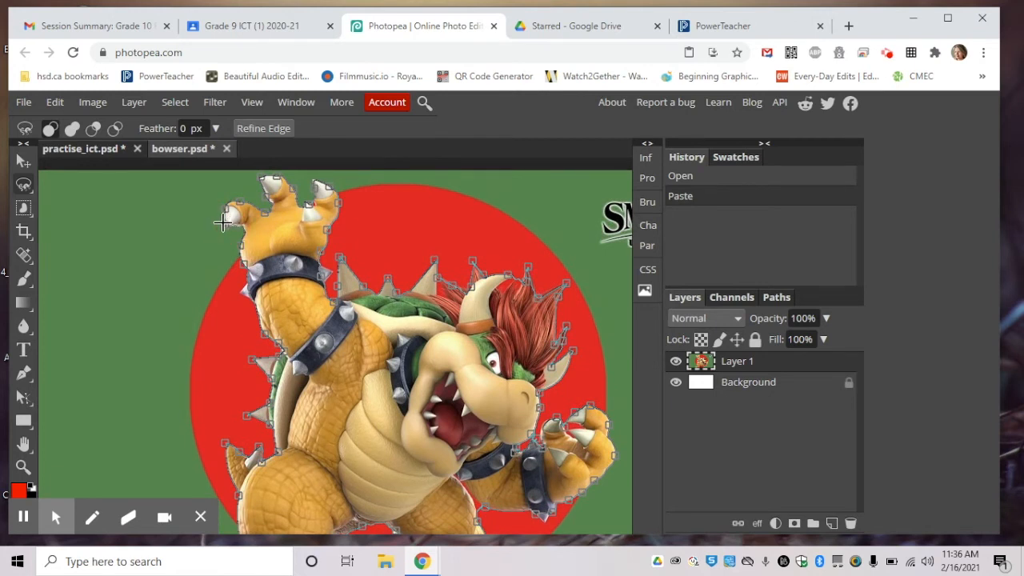
click(222, 222)
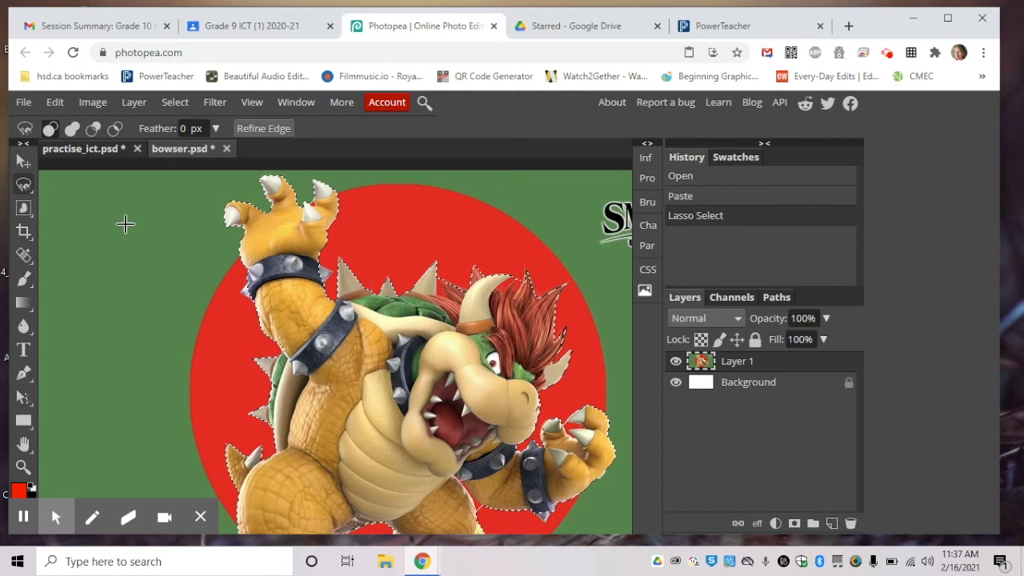
Step: Draw small Magnetic Lasso selections in the green background beside Bowser's raised arm, replacing the character selection
click(23, 161)
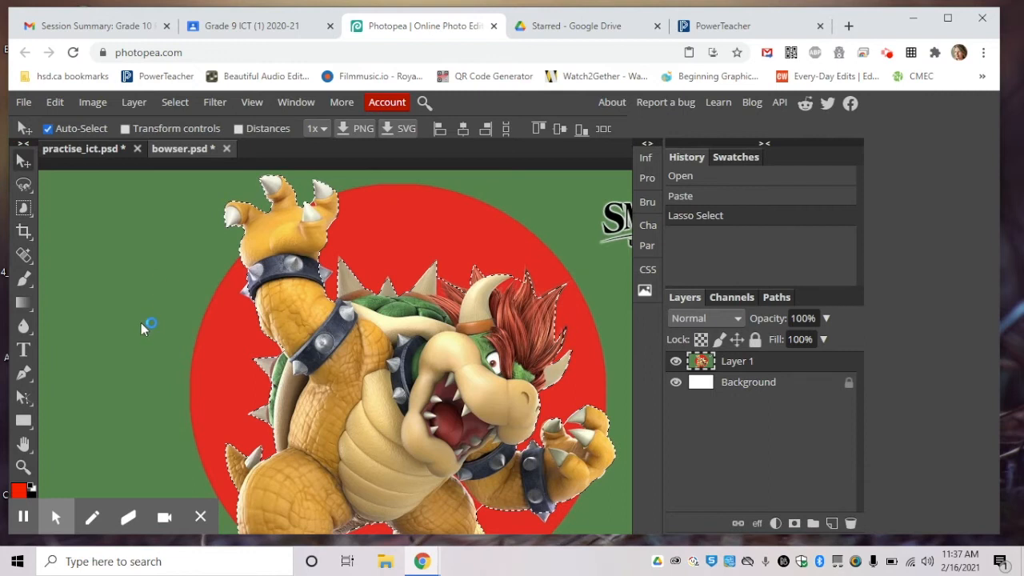
click(32, 188)
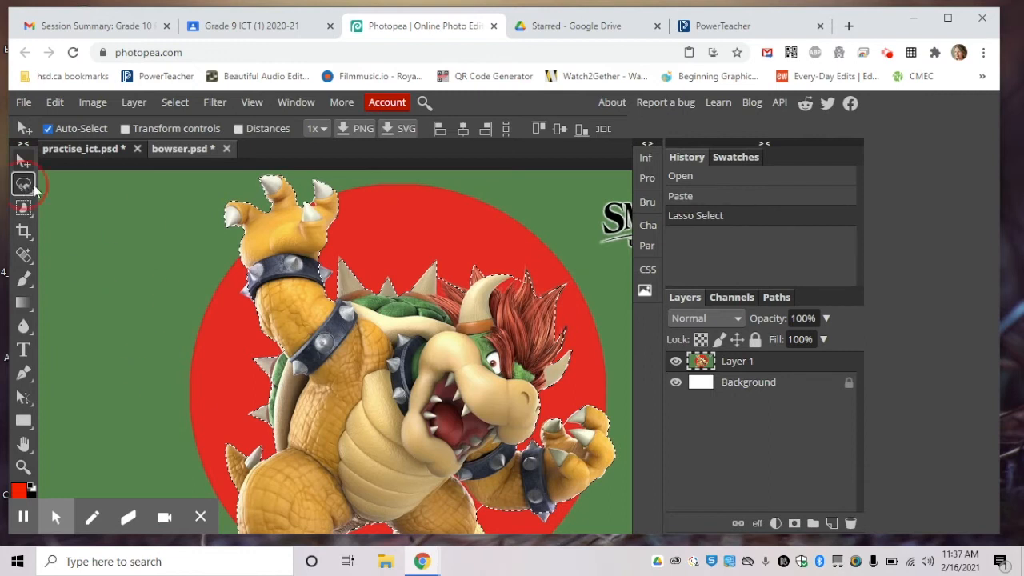
click(160, 246)
click(203, 245)
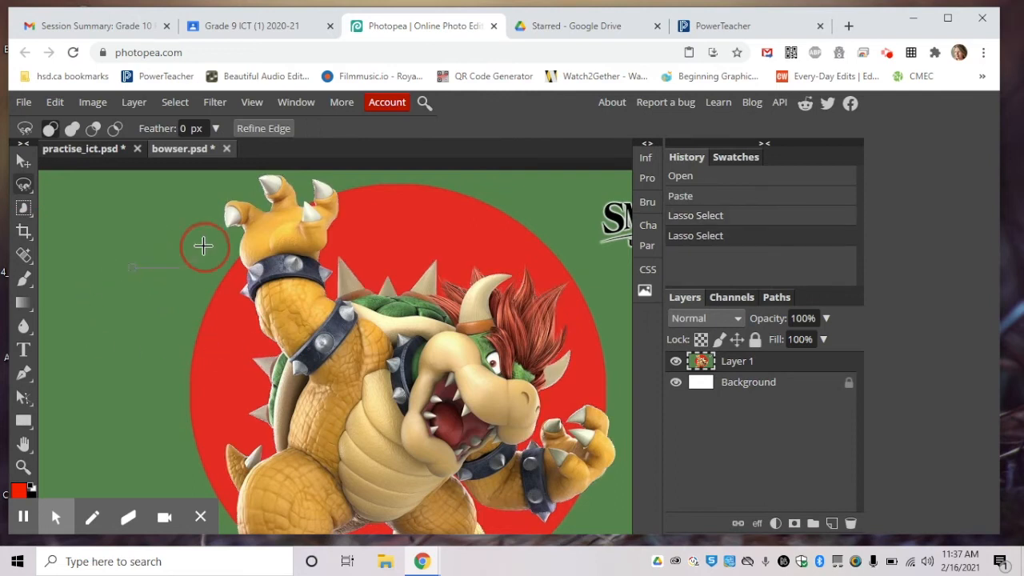
drag(133, 268, 139, 310)
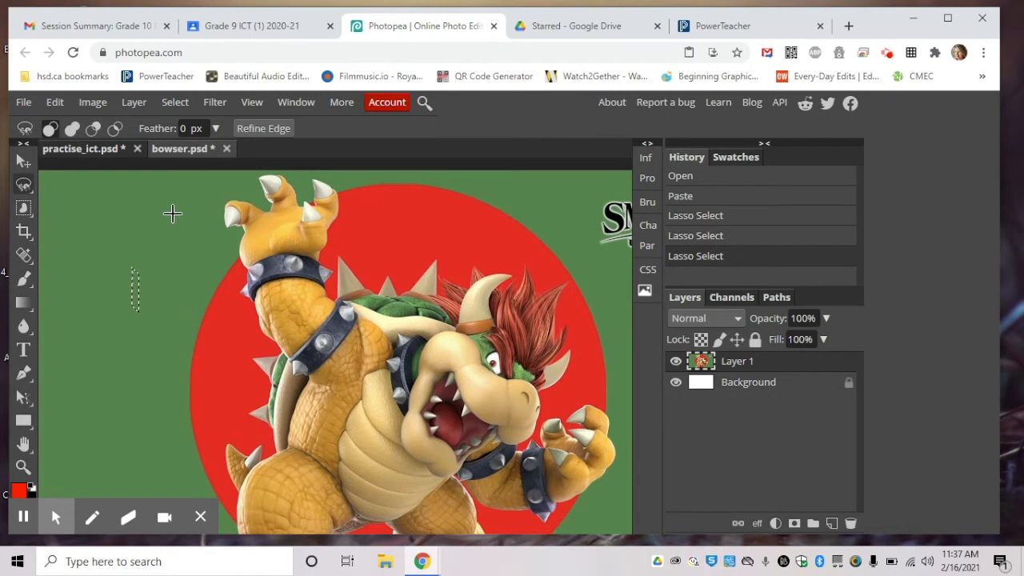
Step: Step back through the two stray lasso selections to restore the selection around Bowser
click(52, 104)
click(54, 104)
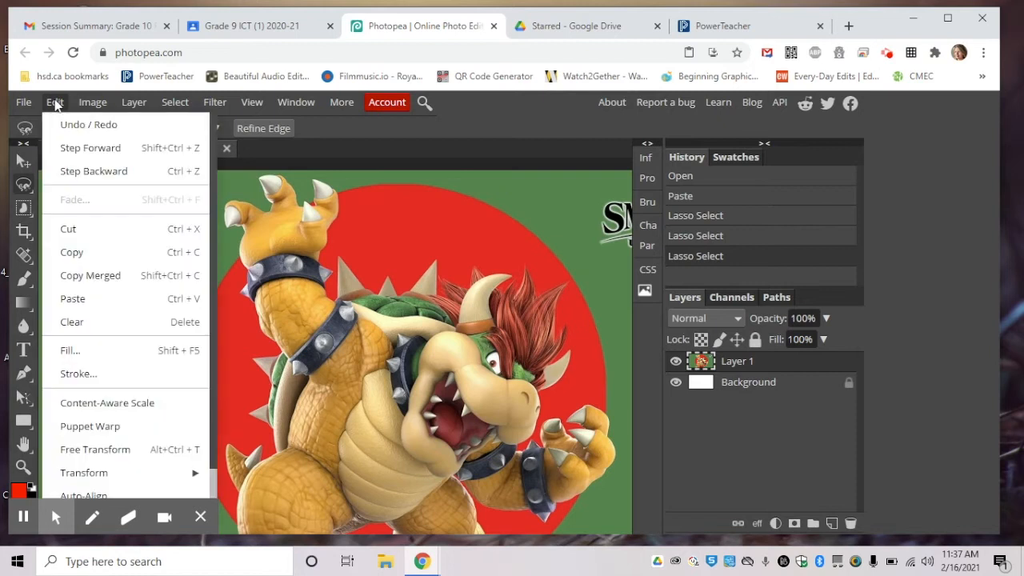
click(89, 169)
click(54, 102)
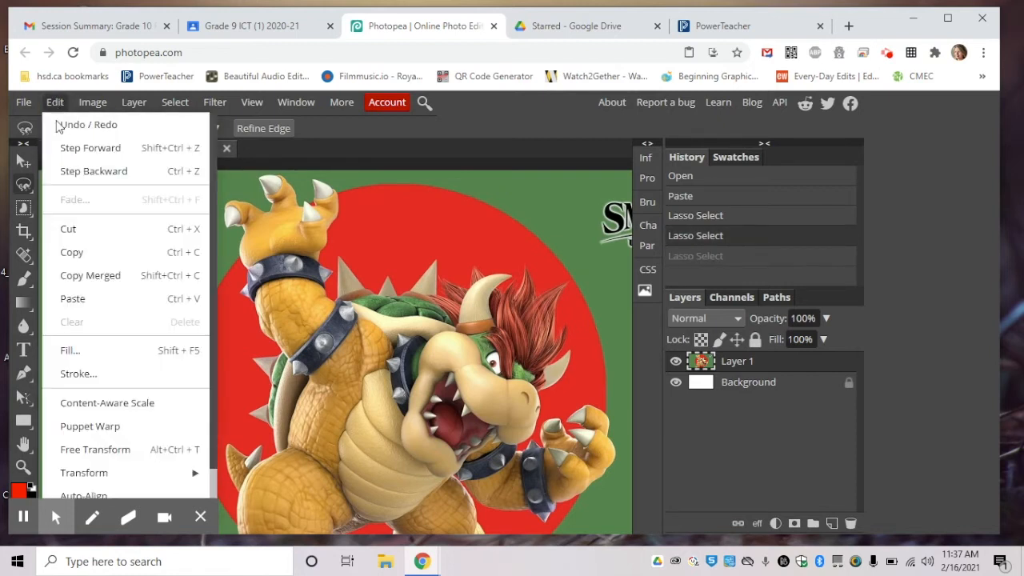
click(72, 170)
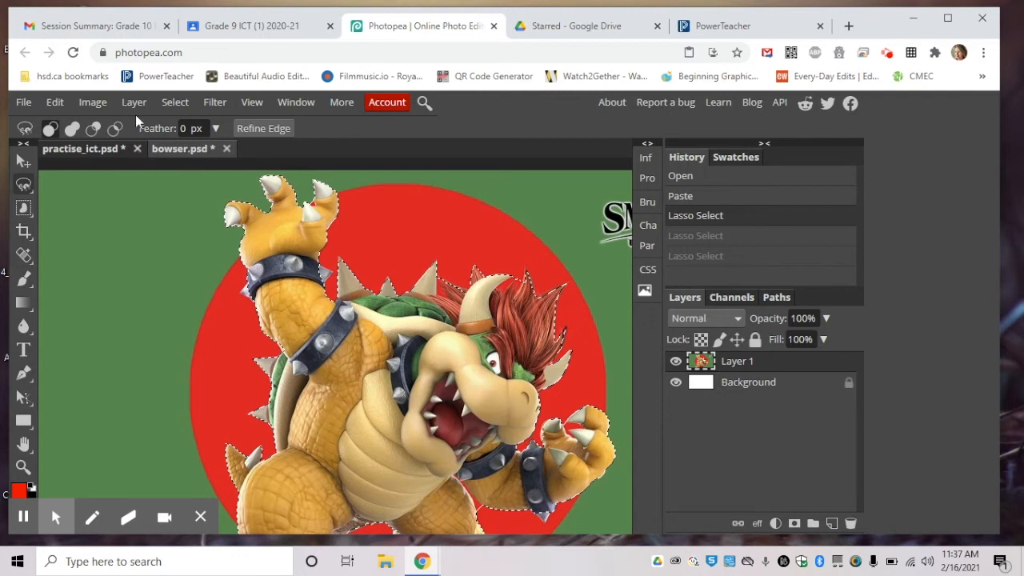
Step: Copy the selected Bowser and paste it into the practise_ict document as a layer above the lake image
click(54, 102)
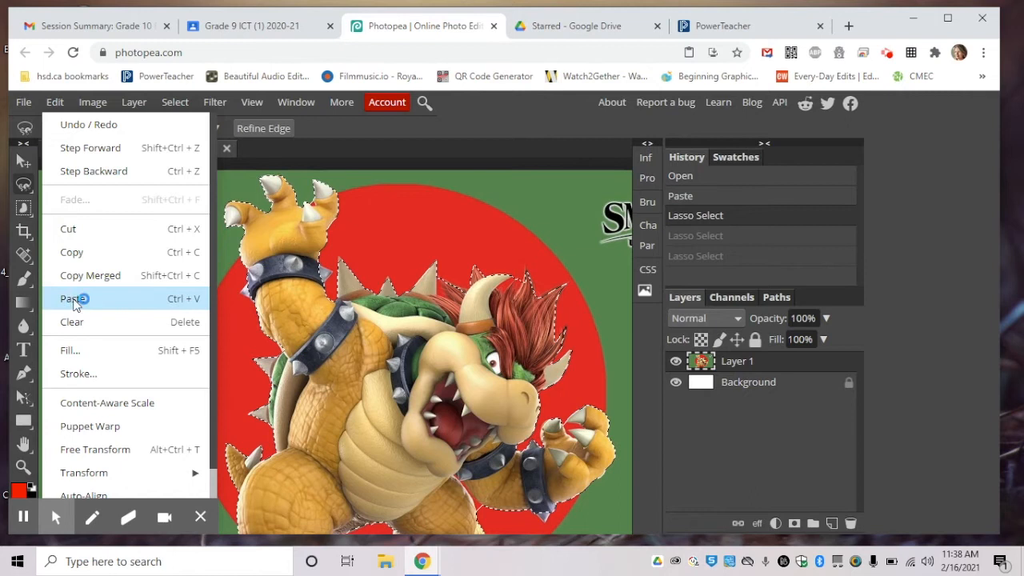
click(76, 253)
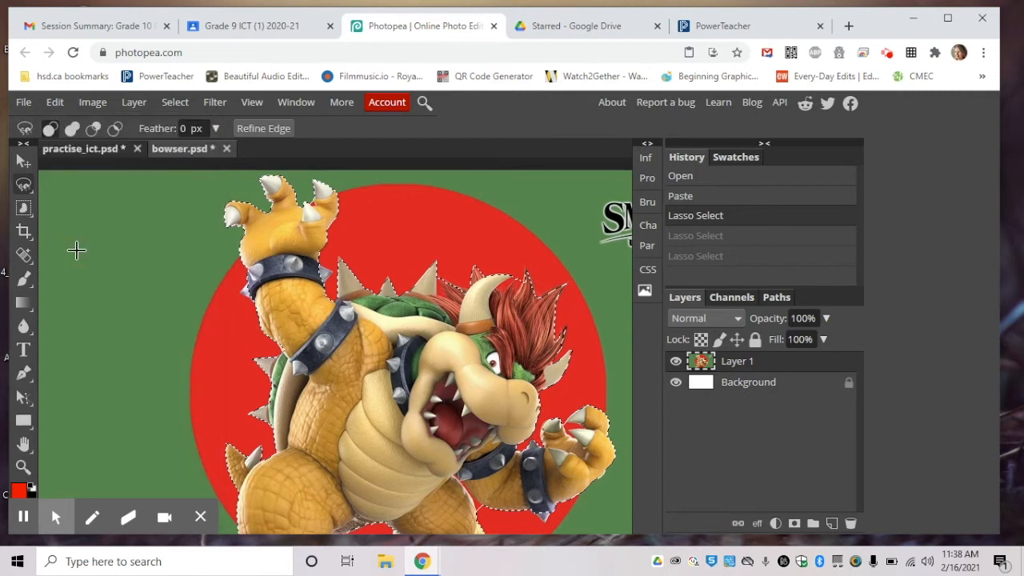
click(90, 151)
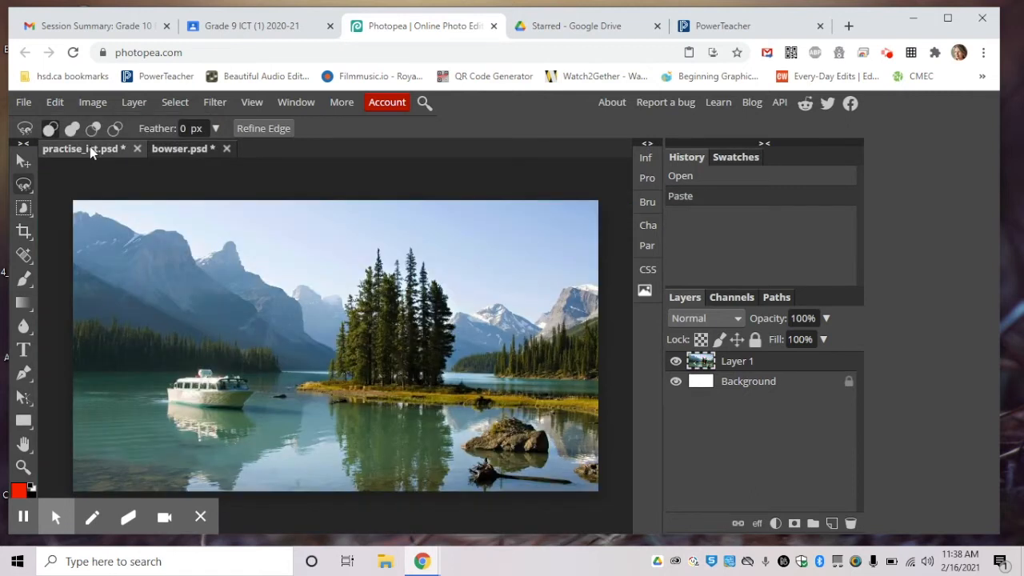
click(54, 102)
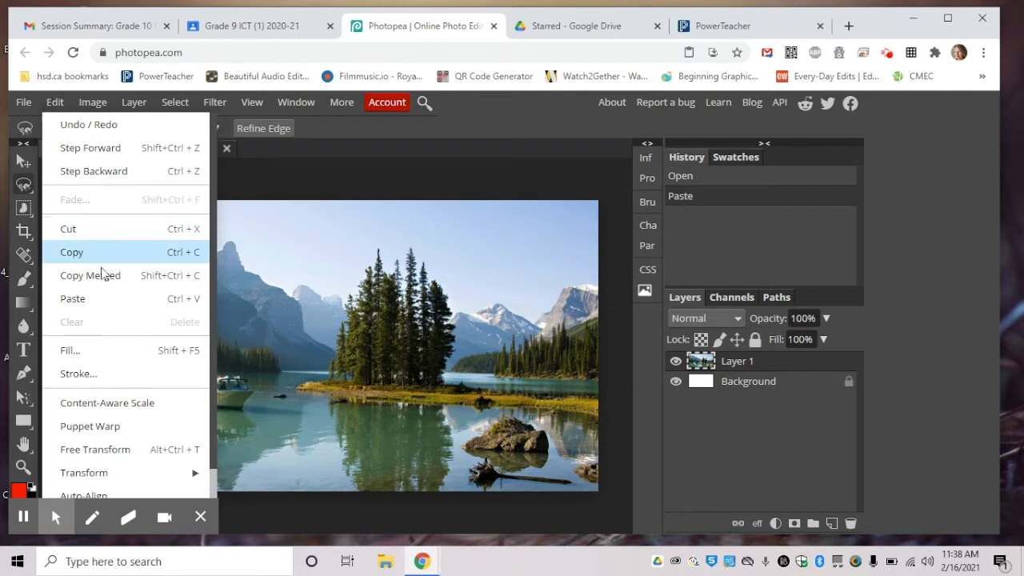
click(101, 299)
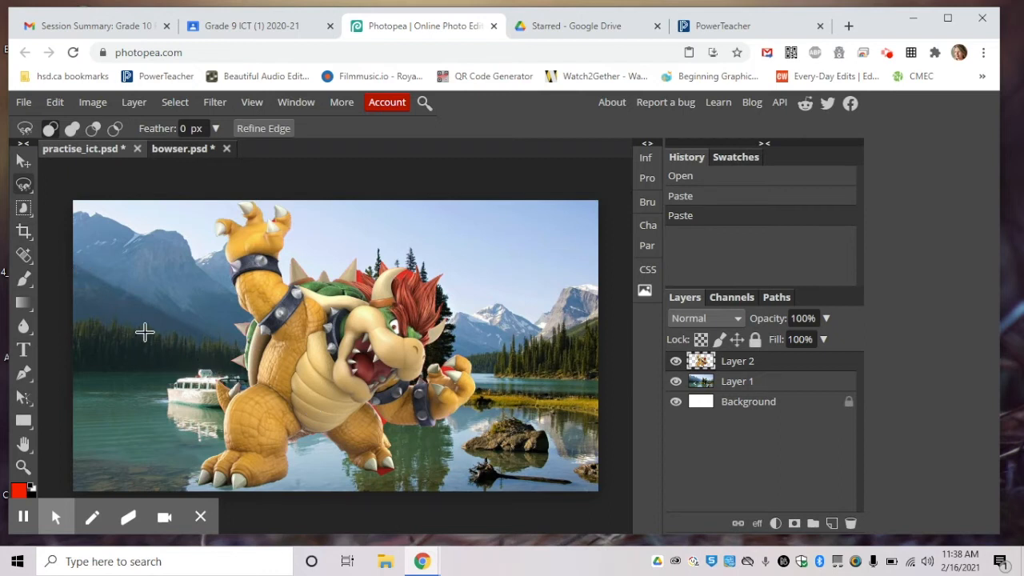
Step: Move the pasted Bowser with the Move tool so the character stands over the boat on the lake
click(24, 161)
drag(315, 373, 294, 397)
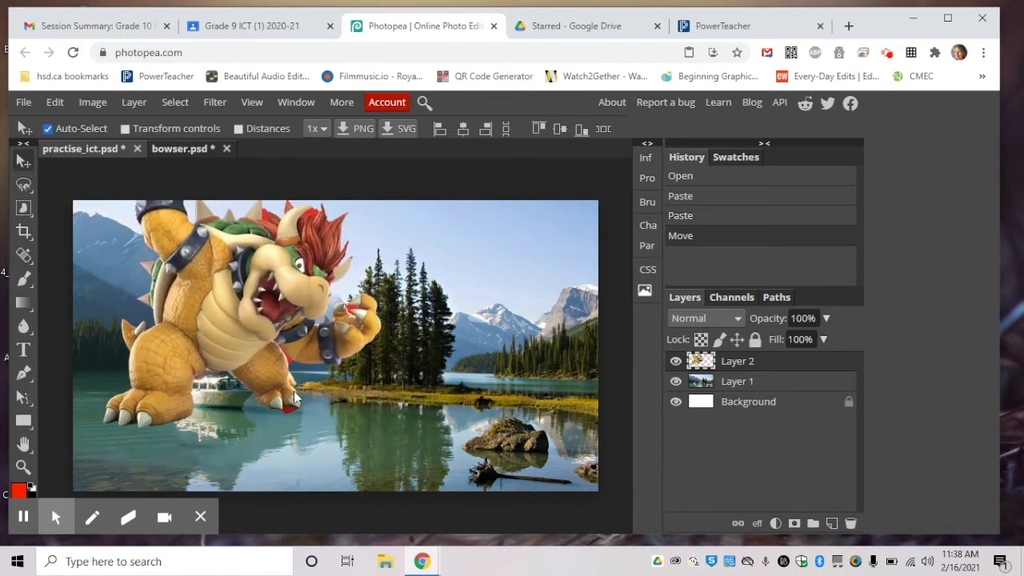
mouse_move(232, 309)
mouse_down()
mouse_move(499, 383)
mouse_move(267, 334)
mouse_move(236, 294)
mouse_up()
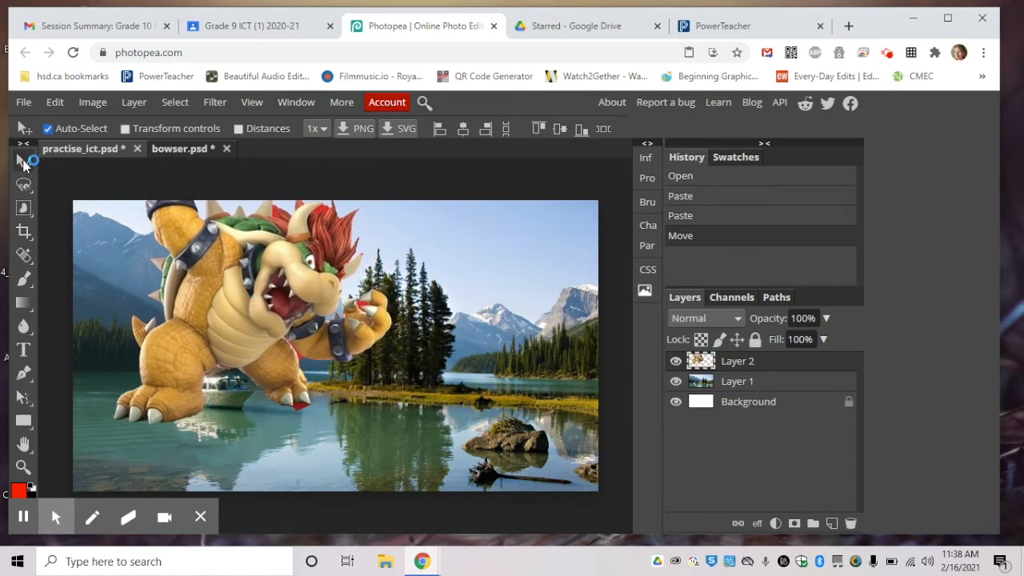
Step: Draw a rough Magnetic Lasso selection over the island trees beside Bowser and deselect it
click(24, 186)
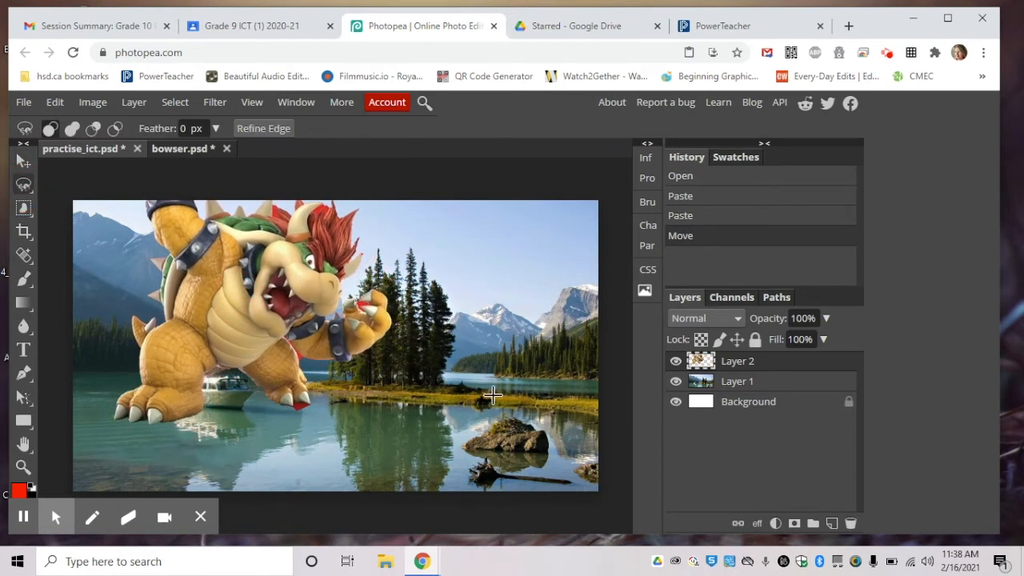
click(320, 425)
click(247, 354)
click(198, 397)
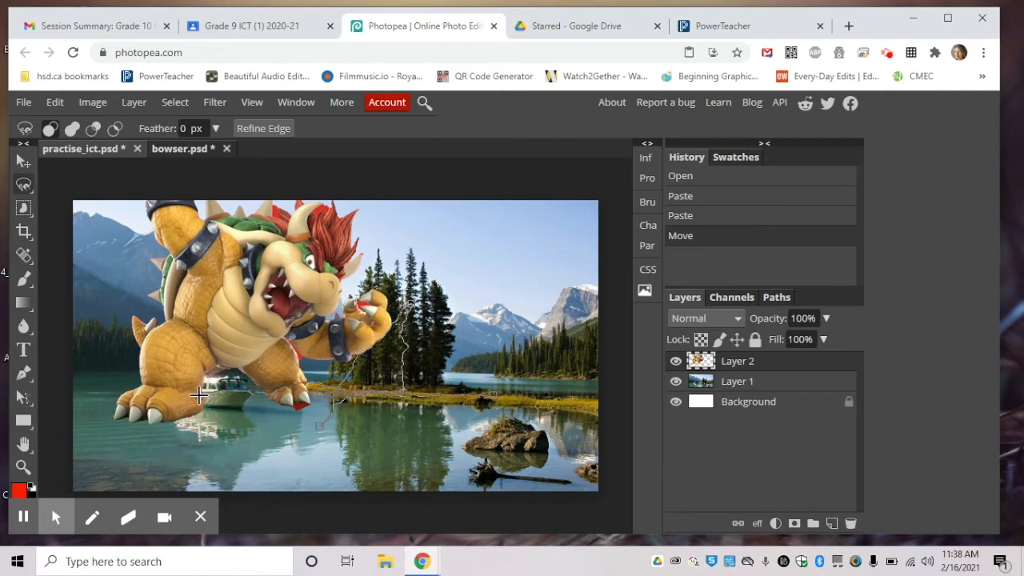
double_click(198, 395)
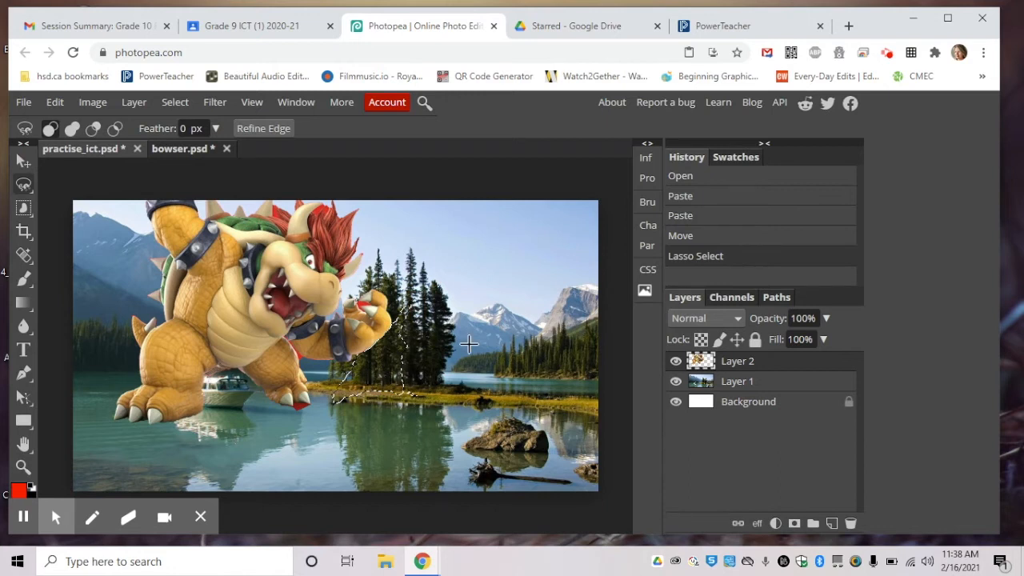
click(400, 385)
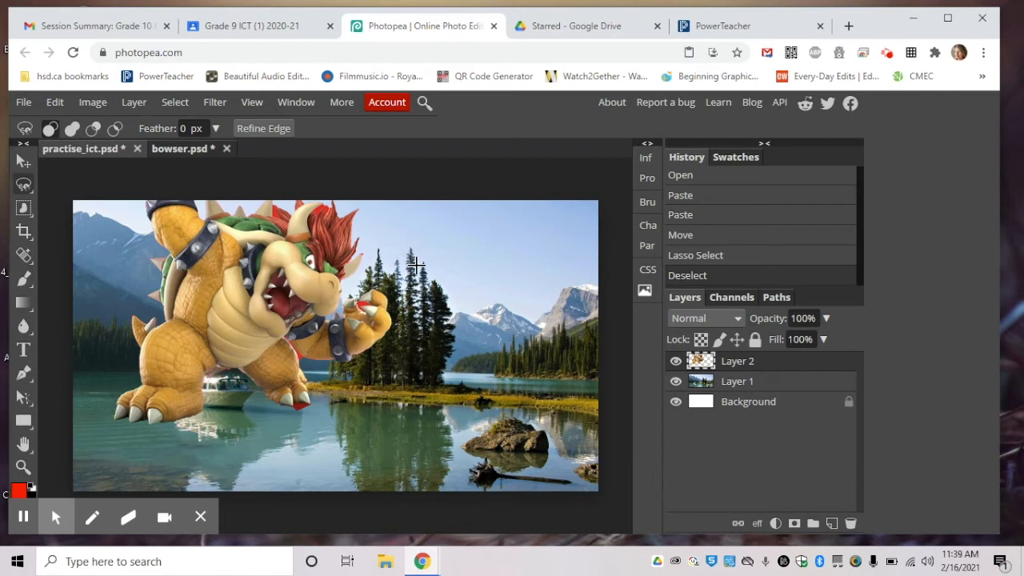
Step: Shift Bowser slightly down and to the right over the lake with the Move tool
click(23, 161)
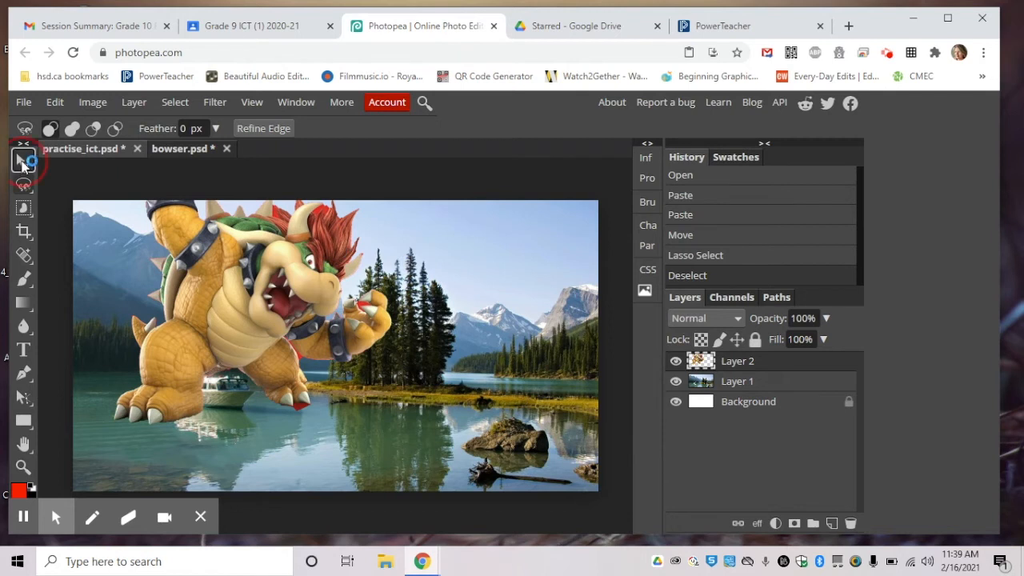
drag(256, 296, 278, 308)
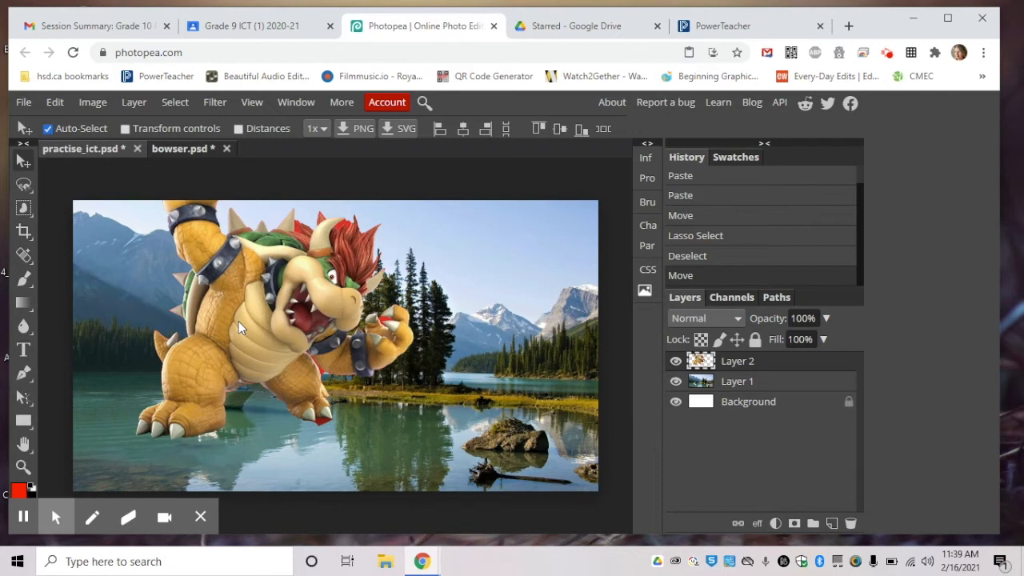
Step: Move Bowser slightly up and to the left over the boat, and switch the active layer between Layer 1 and Layer 2, ending on Layer 2
drag(265, 318, 241, 305)
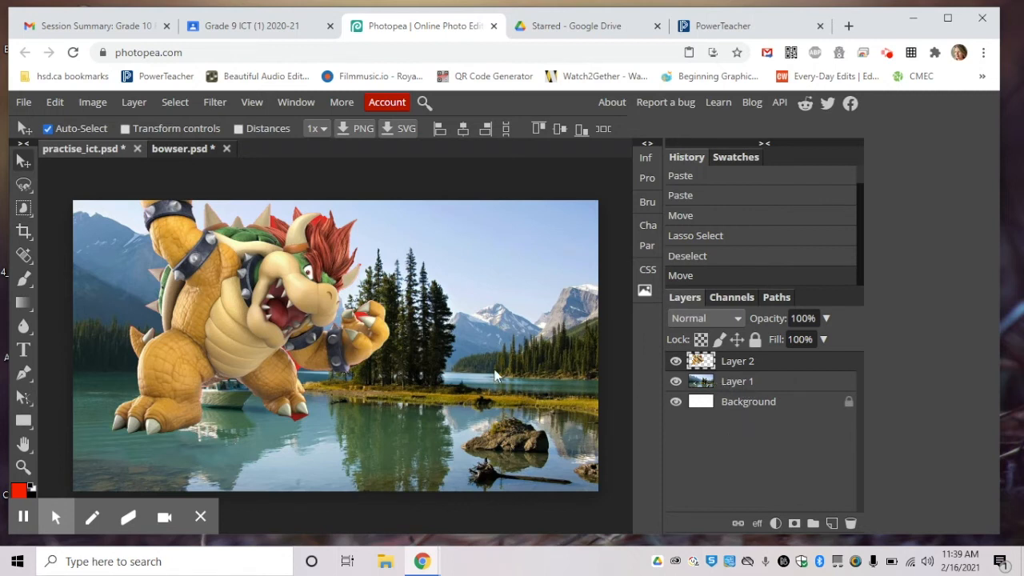
click(733, 386)
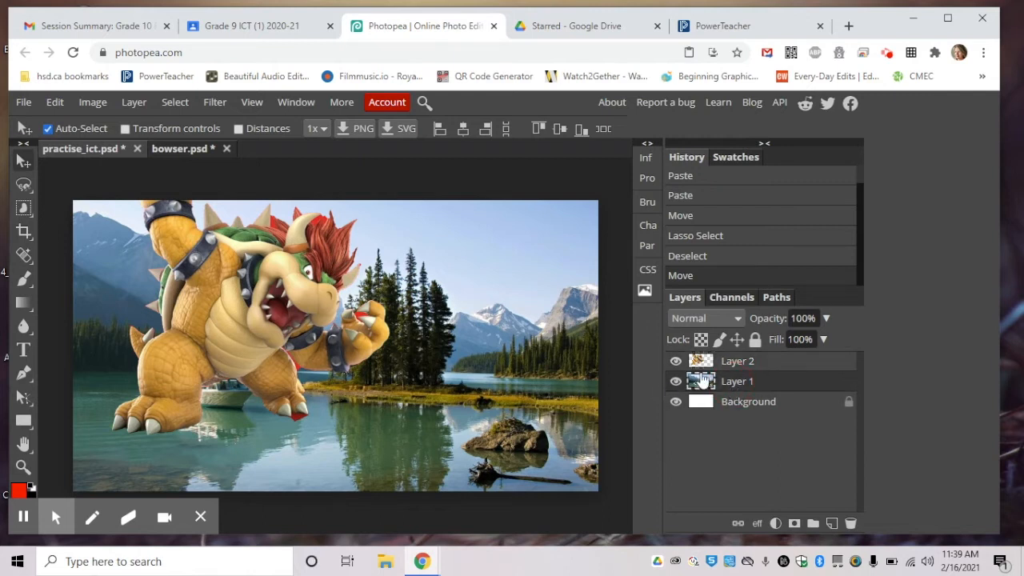
click(774, 366)
click(771, 389)
click(755, 366)
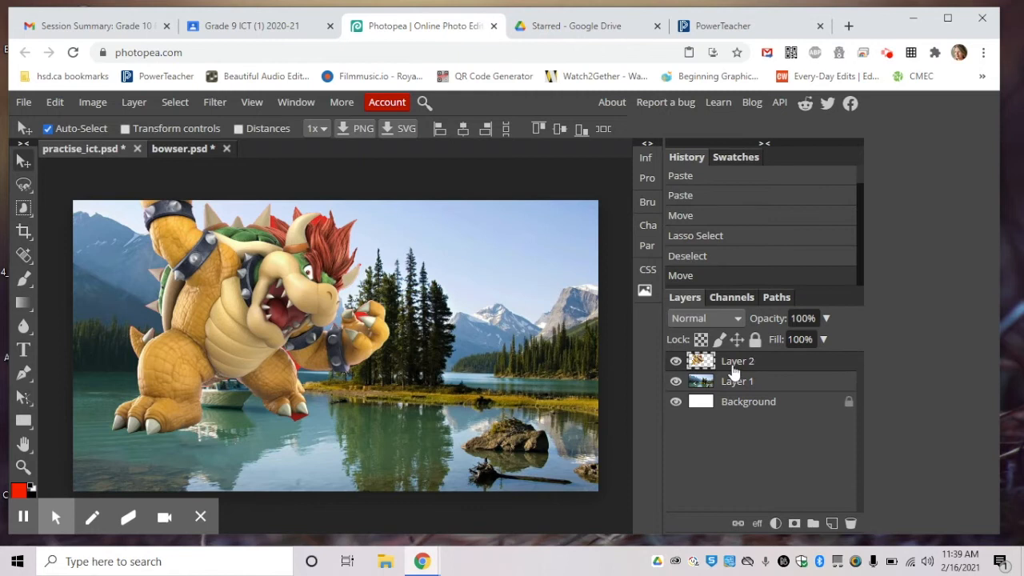
Step: Hide and show the Bowser layer and the lake layer in turn to compare what each contains
click(676, 362)
click(676, 362)
click(675, 382)
click(674, 382)
click(676, 362)
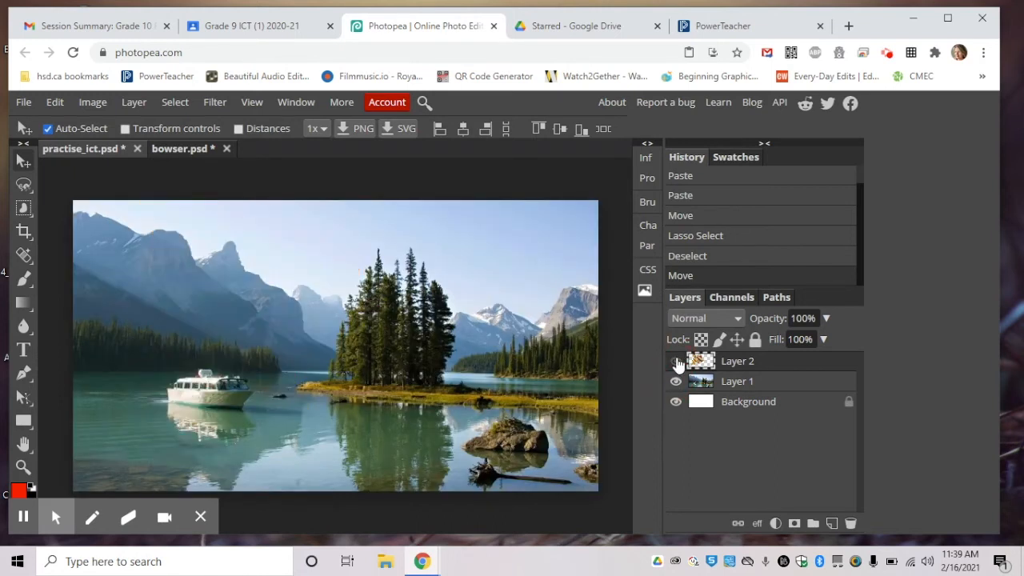
click(675, 362)
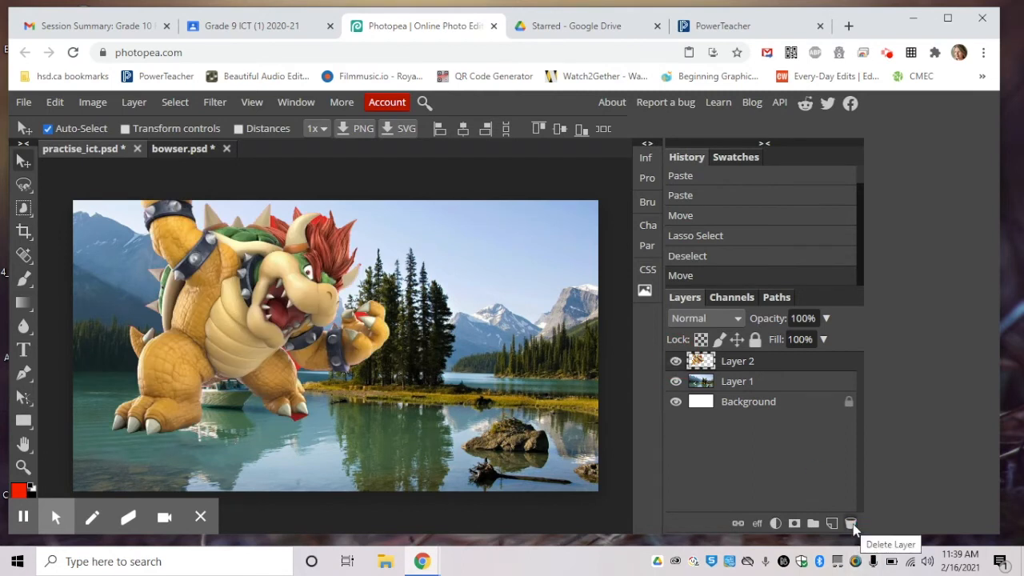
Step: Hide the Bowser layer and make the lake image's Layer 1 the active layer
click(676, 362)
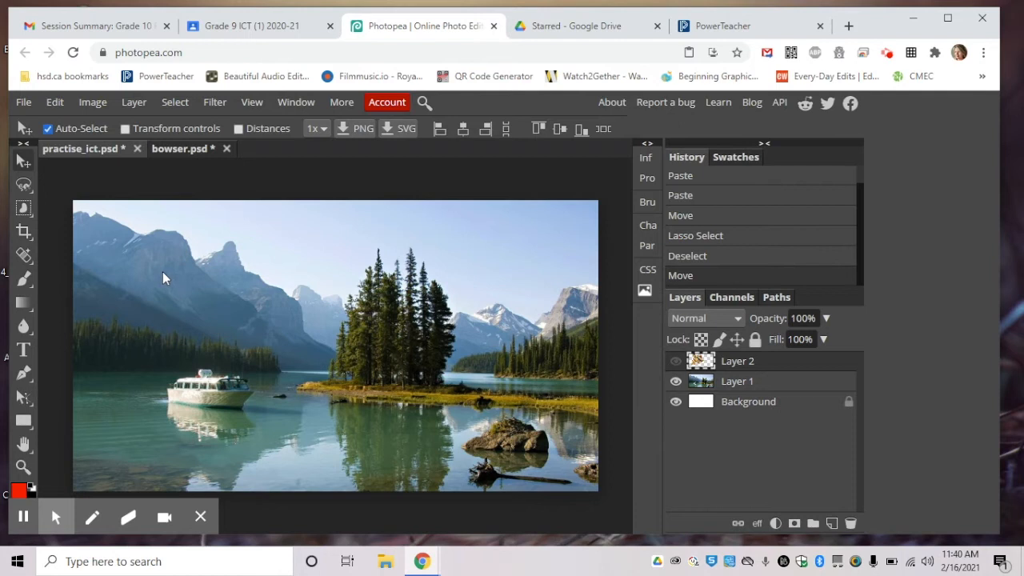
click(758, 387)
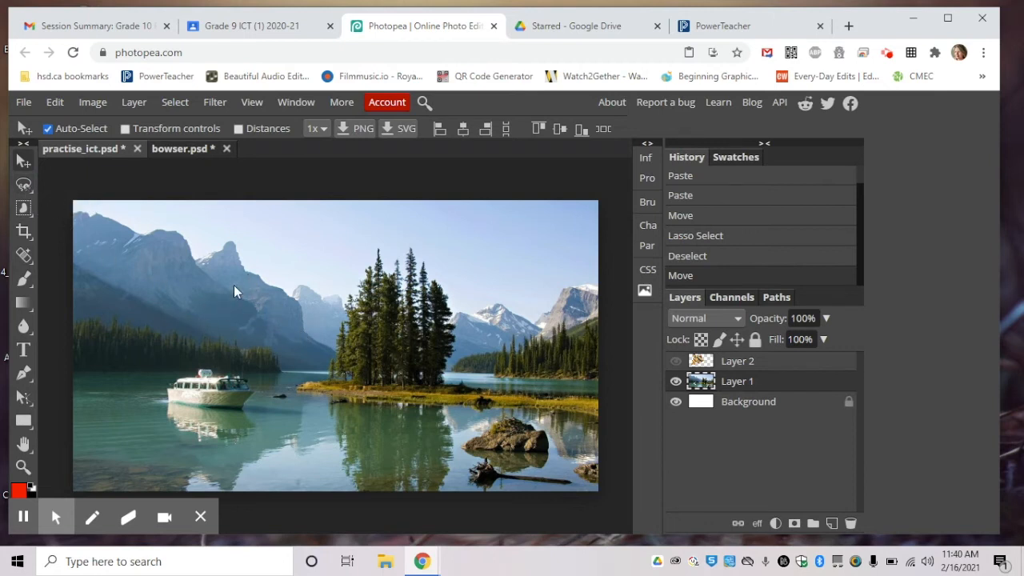
Step: Outline the large mountain on the lake image's left side with the Polygonal Lasso, following its ridge to the waterline and closing at the peak
click(24, 184)
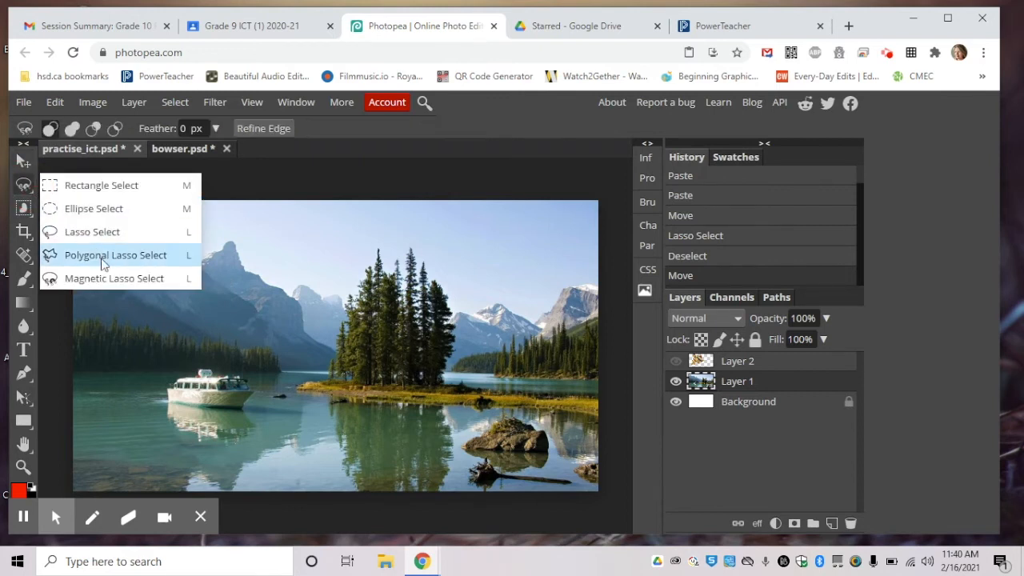
click(103, 256)
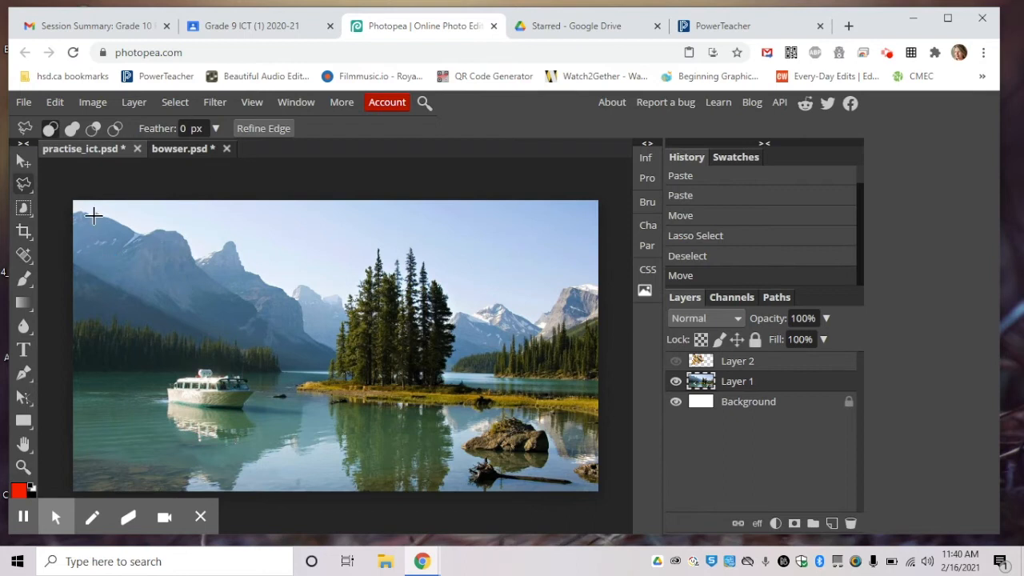
click(22, 468)
click(51, 129)
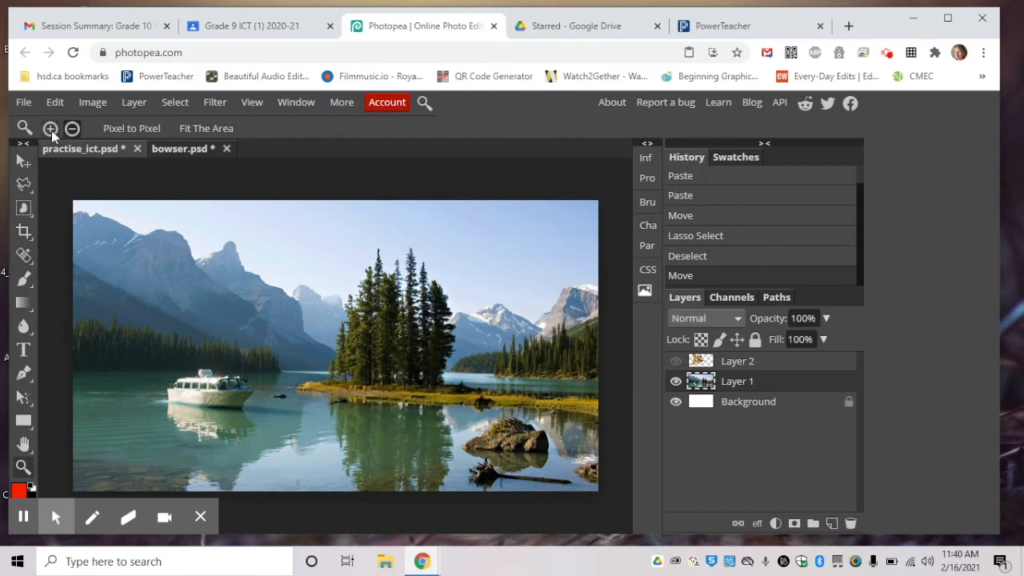
click(132, 310)
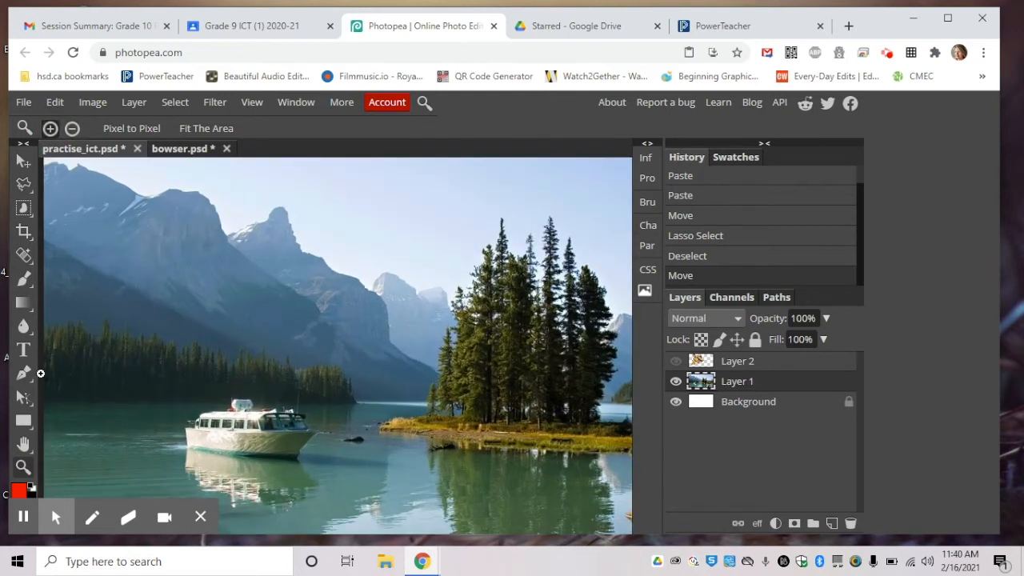
click(24, 184)
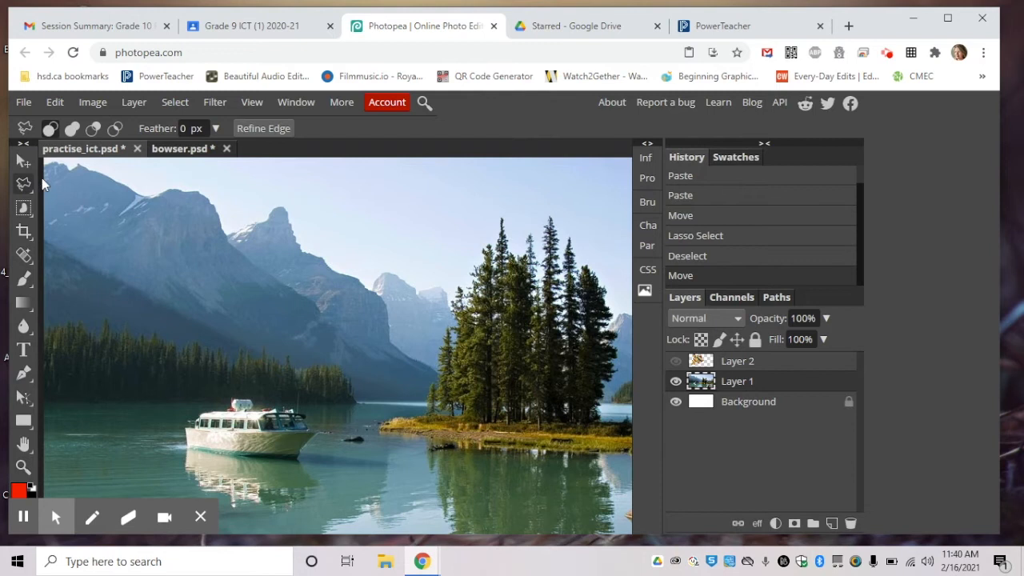
click(42, 165)
mouse_move(42, 165)
mouse_down()
mouse_move(118, 183)
mouse_move(163, 268)
mouse_move(454, 317)
mouse_move(411, 309)
mouse_move(368, 254)
mouse_move(182, 183)
mouse_move(332, 240)
mouse_move(392, 241)
mouse_move(306, 225)
mouse_move(52, 233)
mouse_move(211, 212)
mouse_up()
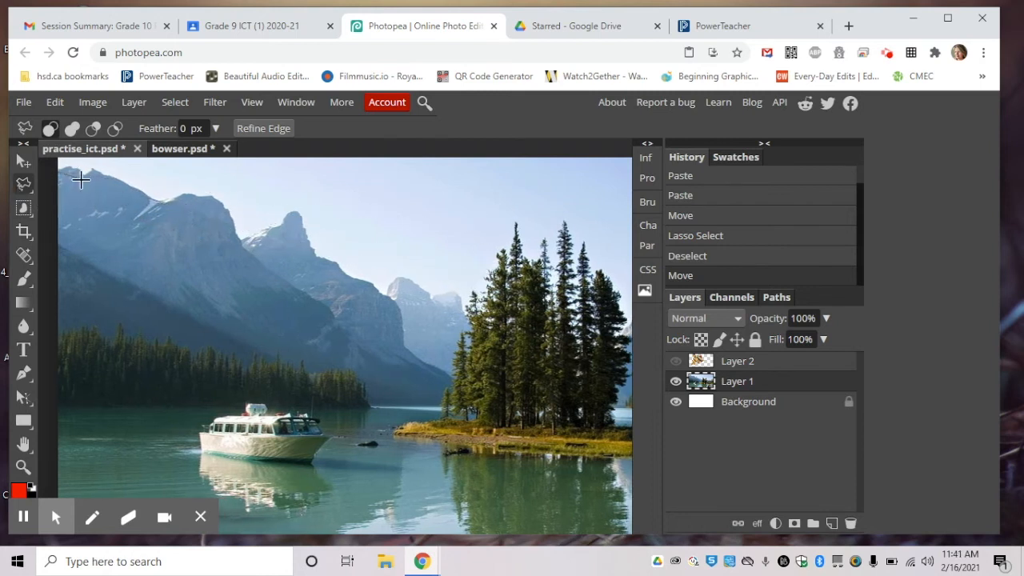
mouse_move(61, 193)
mouse_down()
mouse_move(94, 193)
mouse_move(127, 201)
mouse_move(168, 228)
mouse_move(194, 219)
mouse_move(251, 271)
mouse_up()
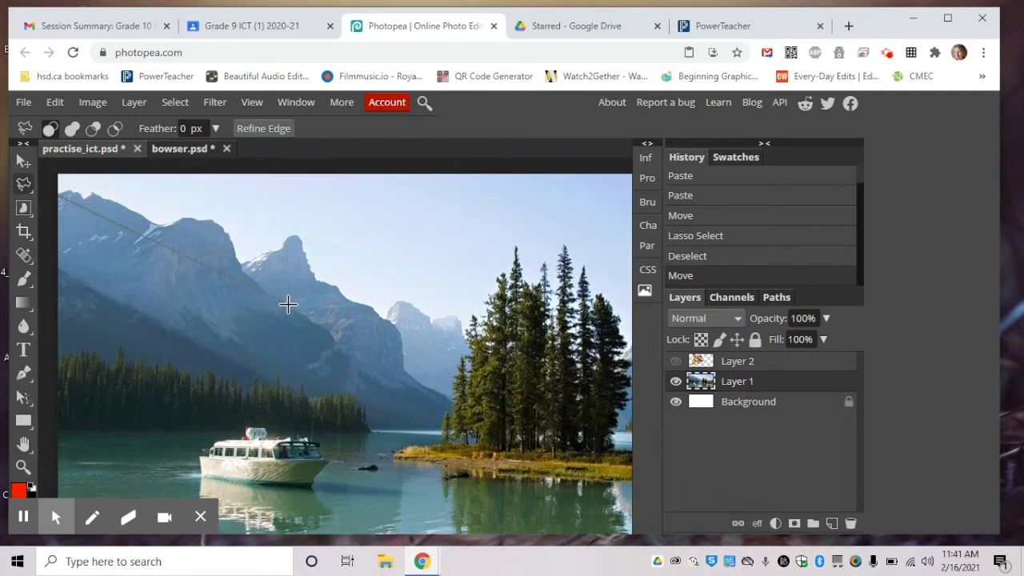
click(81, 190)
click(90, 194)
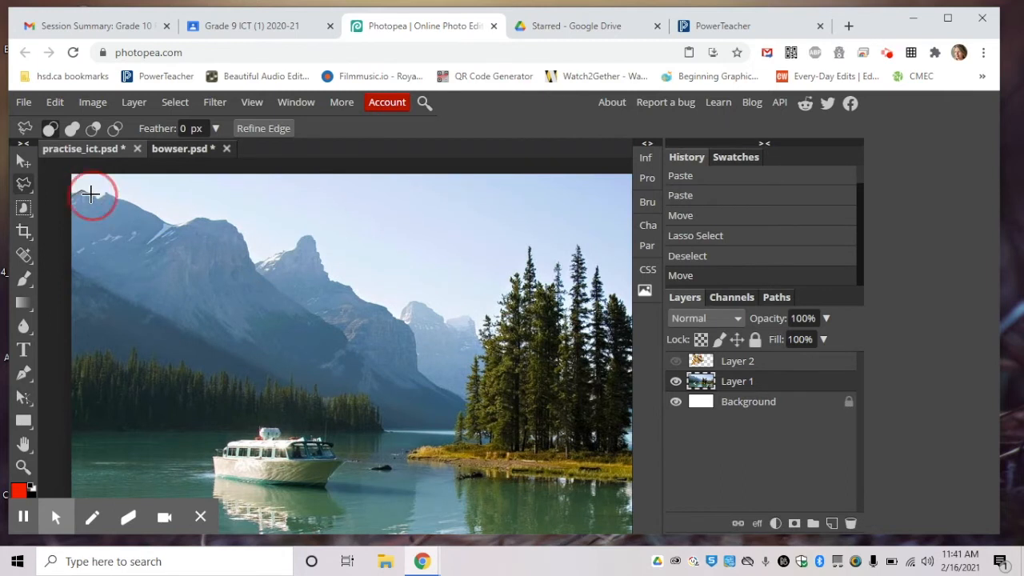
click(95, 200)
click(105, 195)
click(110, 197)
click(142, 209)
click(166, 223)
click(178, 227)
click(191, 222)
click(201, 217)
click(214, 220)
click(227, 220)
click(239, 232)
click(248, 253)
click(256, 268)
click(284, 294)
click(325, 318)
click(352, 342)
click(390, 381)
click(423, 430)
click(64, 428)
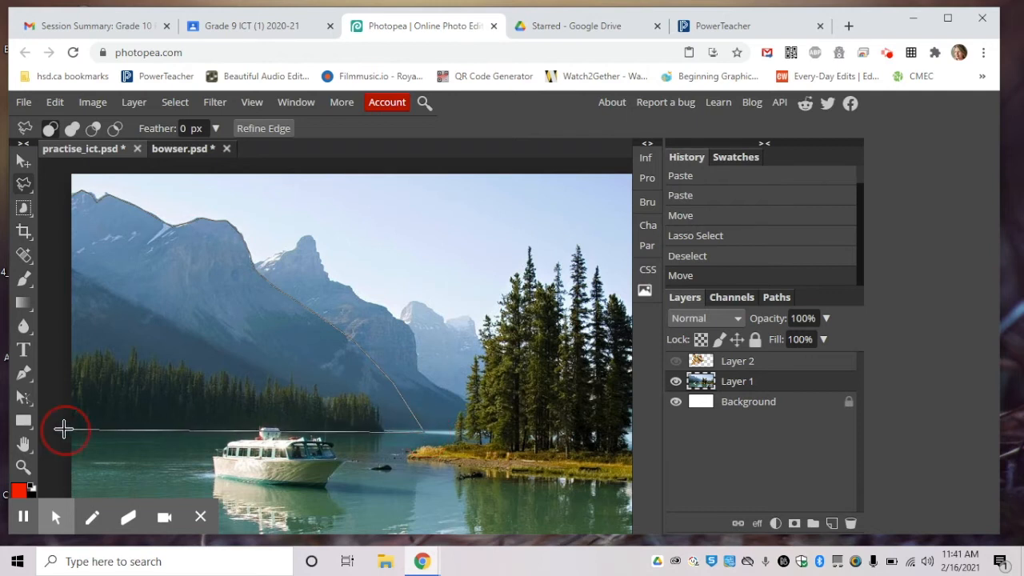
click(70, 193)
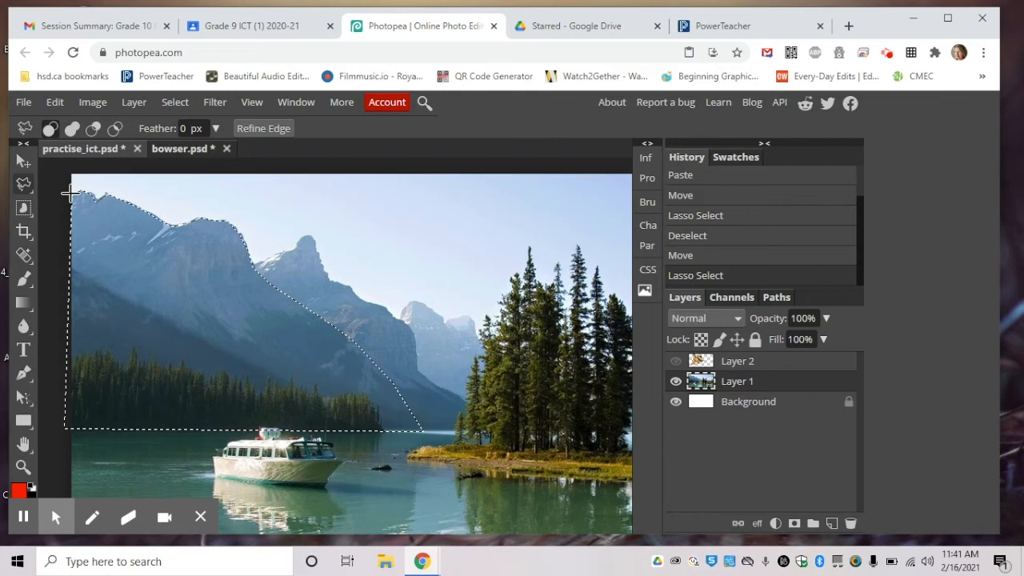
Step: Draw a thin triangular Polygonal Lasso selection across the sky beside the peak and undo it to restore the mountain selection
scroll(48, 204, left, 2)
scroll(40, 202, left, 1)
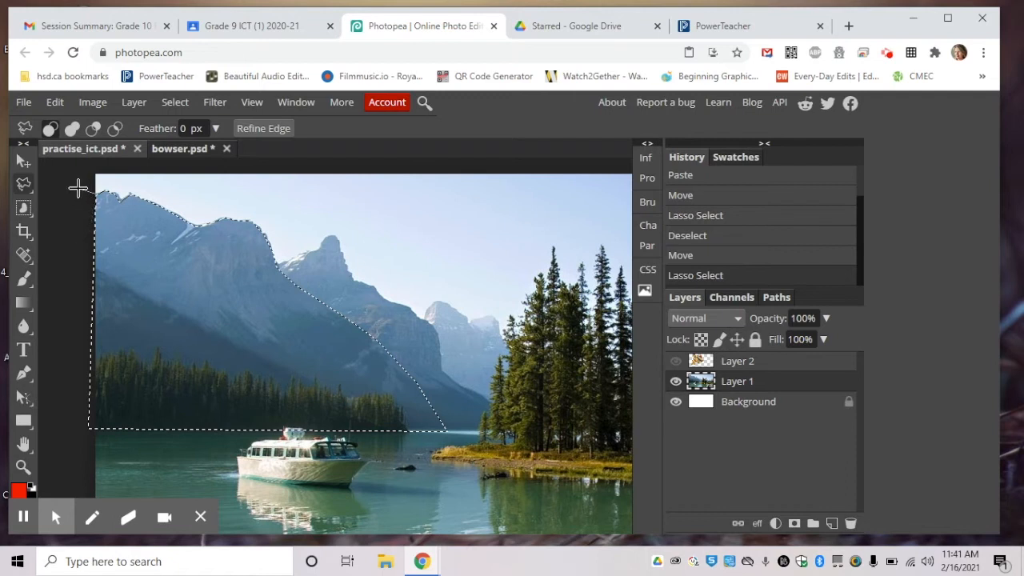
scroll(284, 214, up, 1)
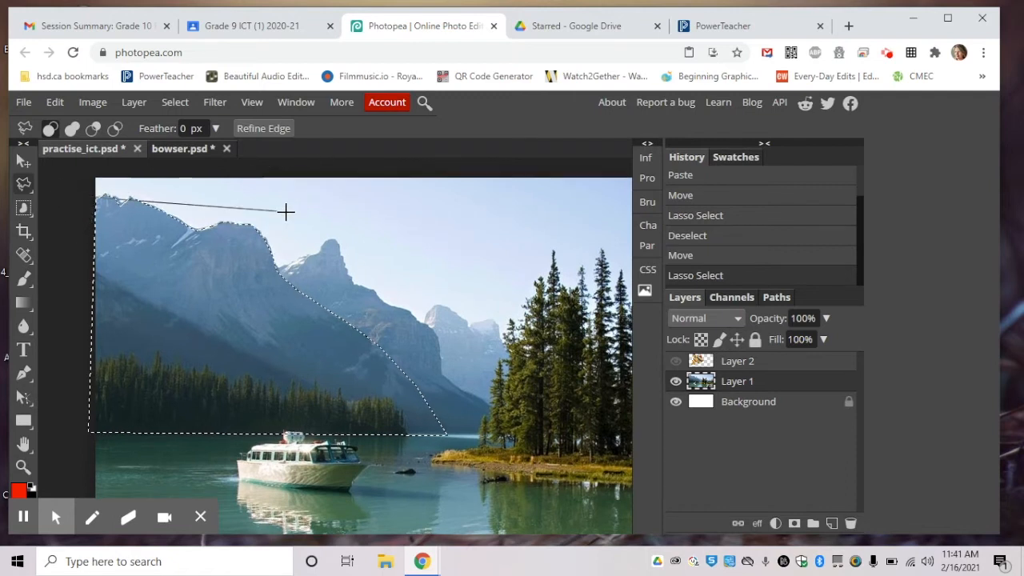
click(239, 193)
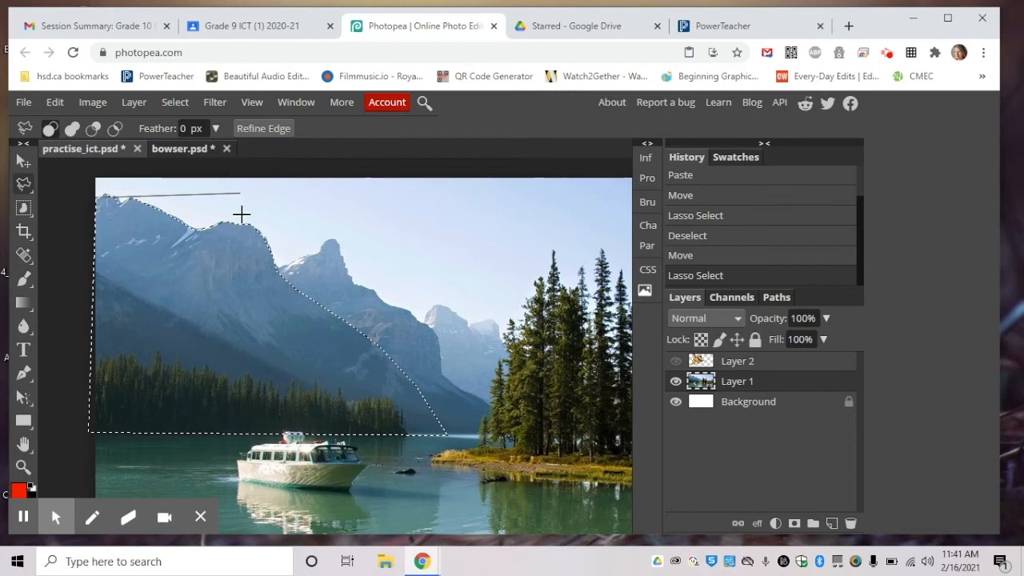
double_click(241, 214)
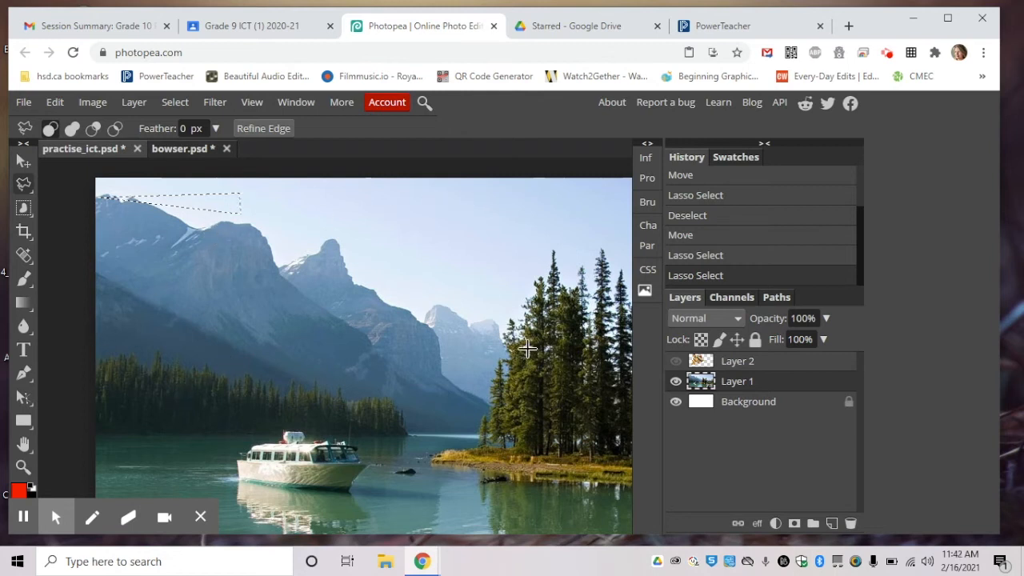
click(55, 102)
click(95, 176)
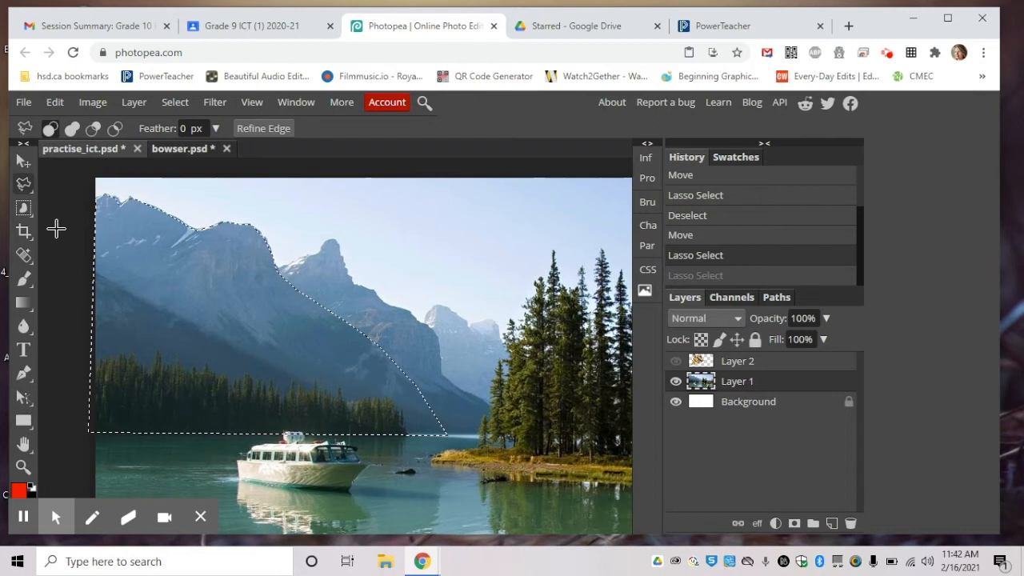
Step: Step back and forth through the recorded history states and return to the Lasso Select state of the mountain outline
click(704, 234)
click(699, 215)
click(694, 195)
click(699, 215)
click(698, 235)
click(698, 255)
click(695, 276)
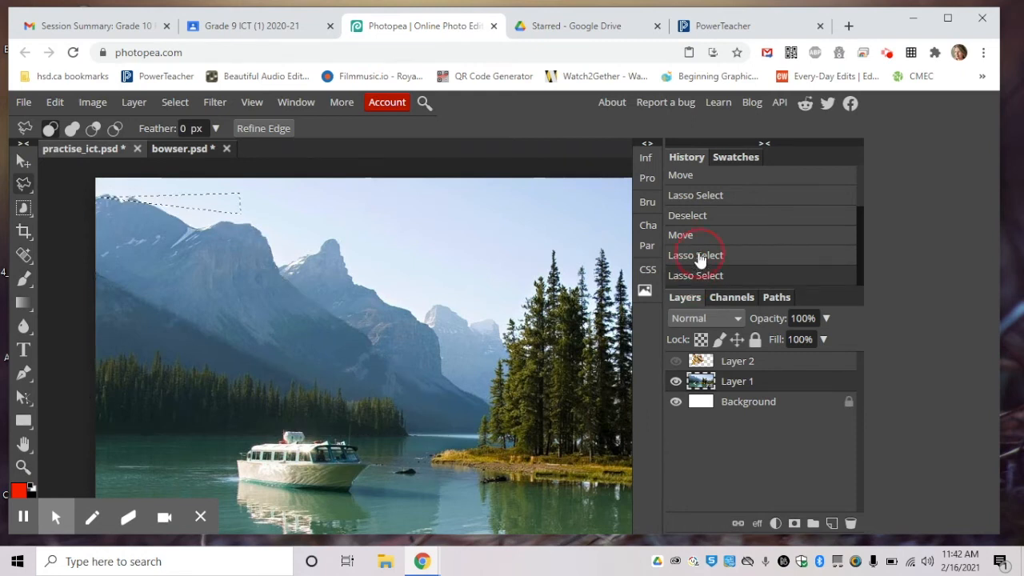
click(700, 255)
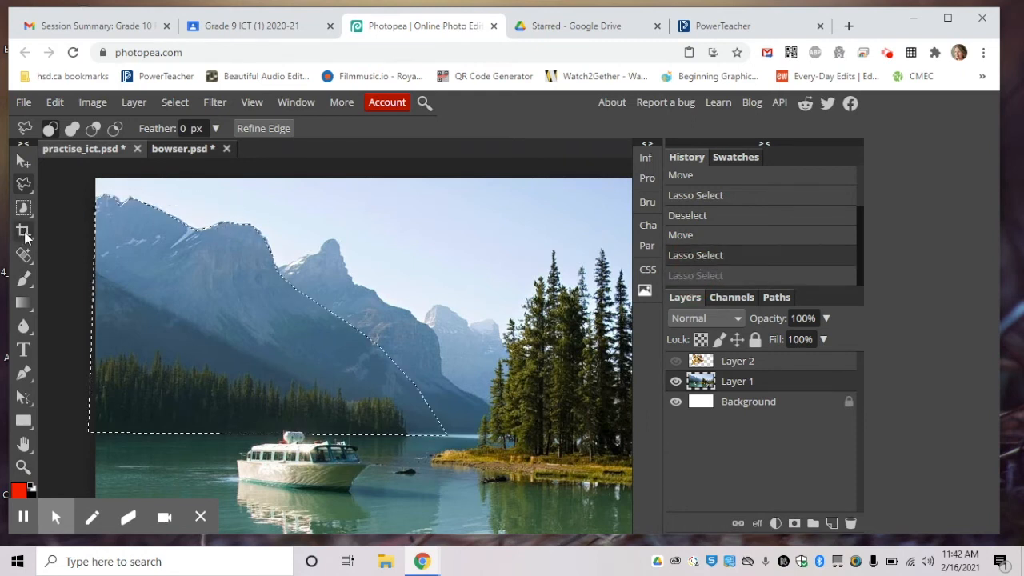
Step: Copy the selected mountain from Layer 1, paste it onto a new layer above, and check the cut-out with Layer 1 briefly hidden
click(24, 161)
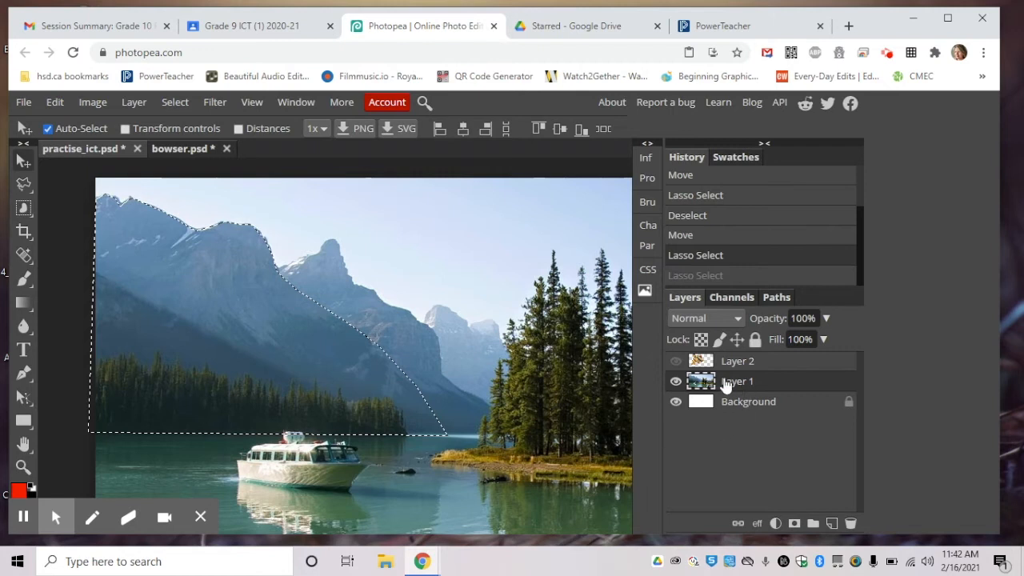
click(53, 103)
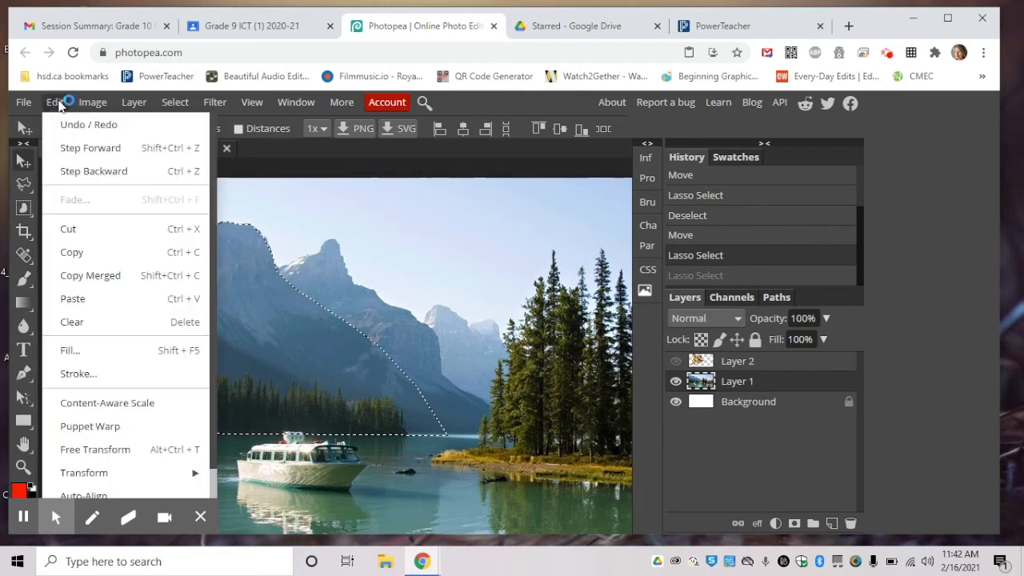
click(88, 252)
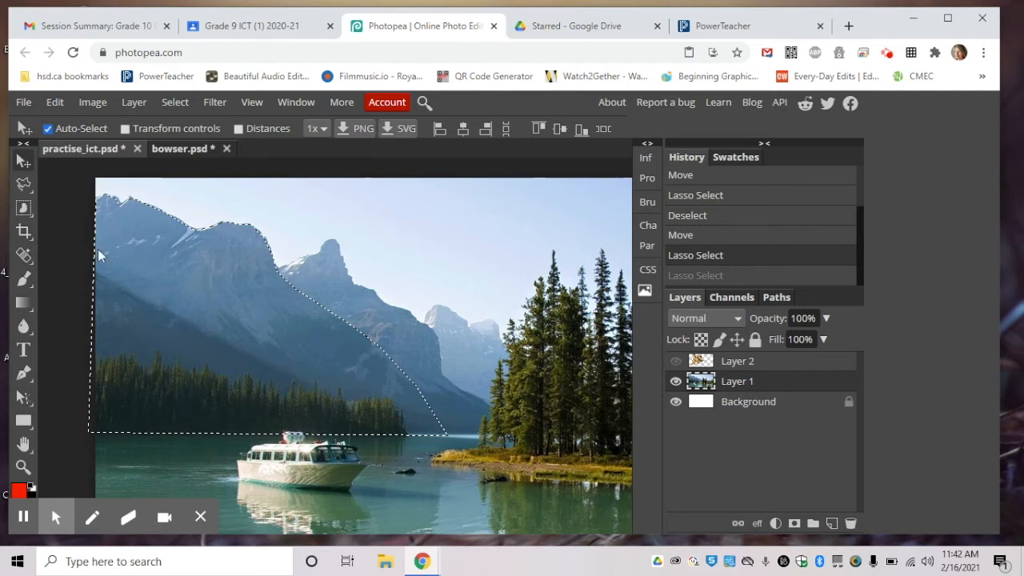
click(832, 524)
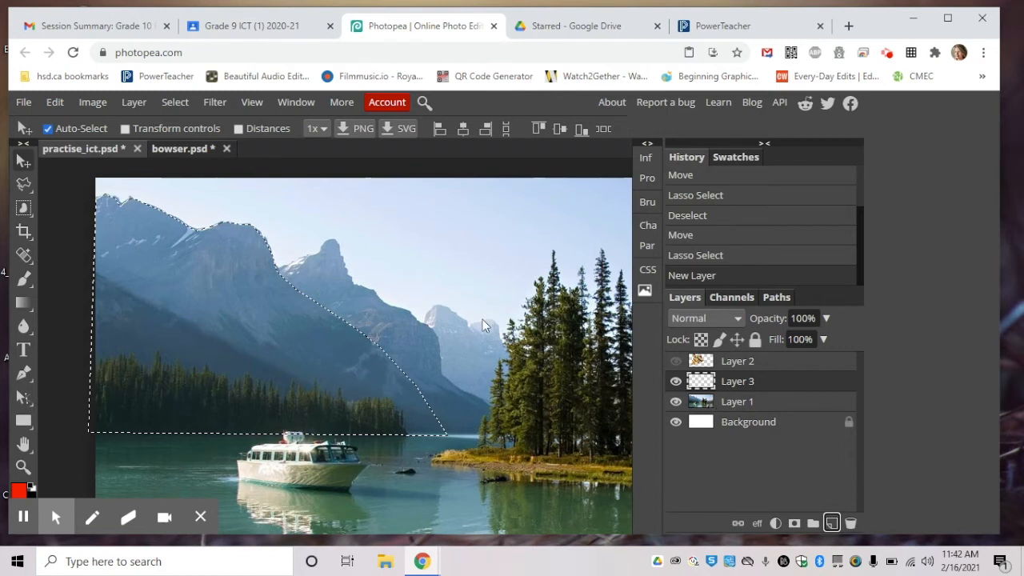
click(55, 104)
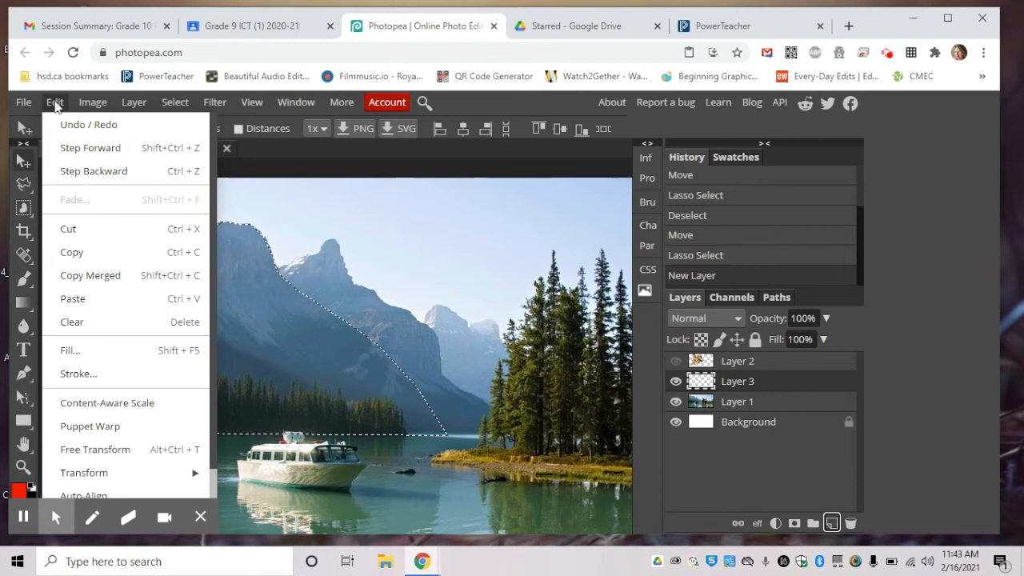
click(73, 299)
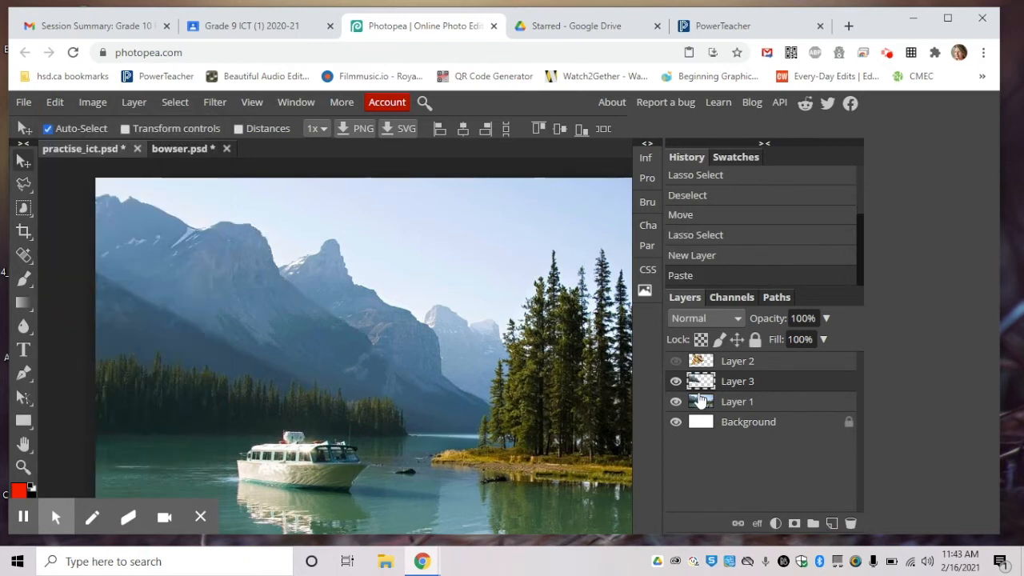
click(676, 402)
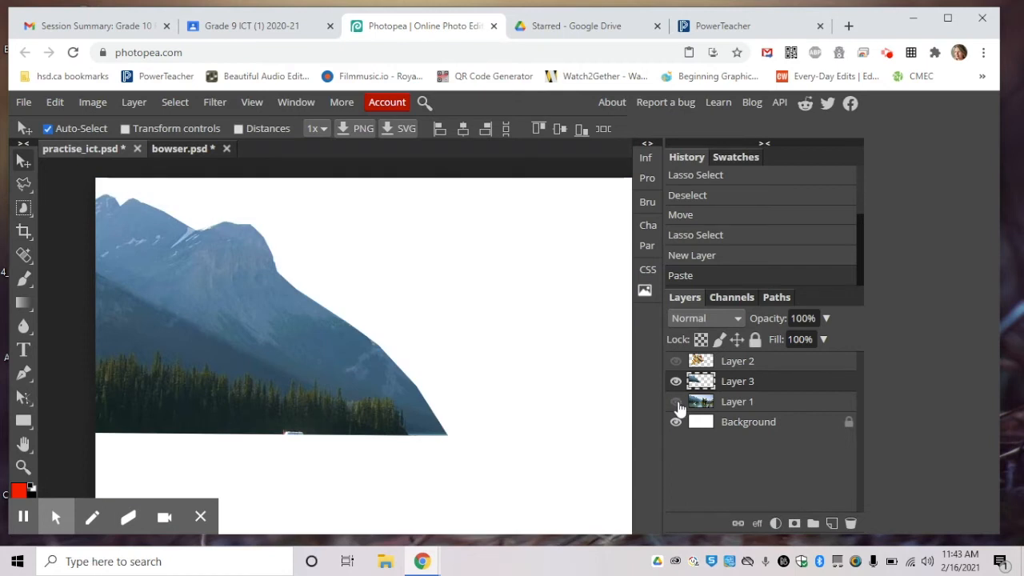
click(675, 401)
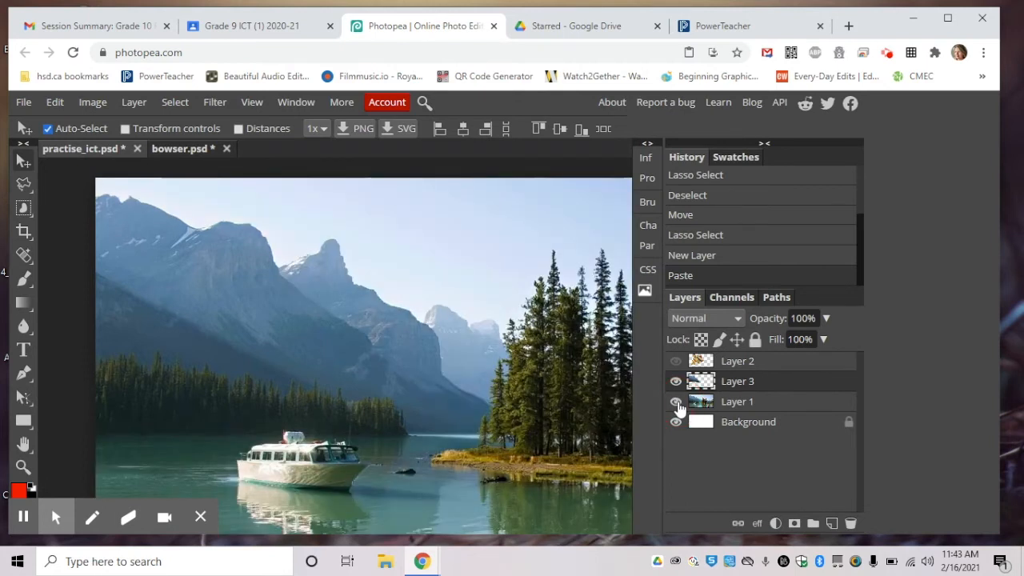
Step: Show the hidden Bowser on Layer 2, make that layer active and bring the whole lake image into view
click(675, 360)
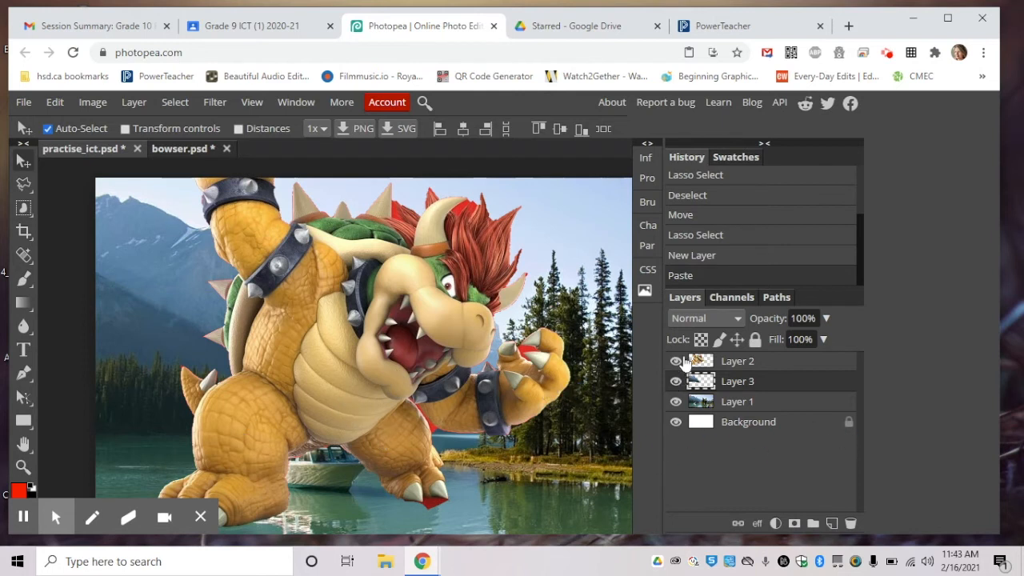
click(769, 364)
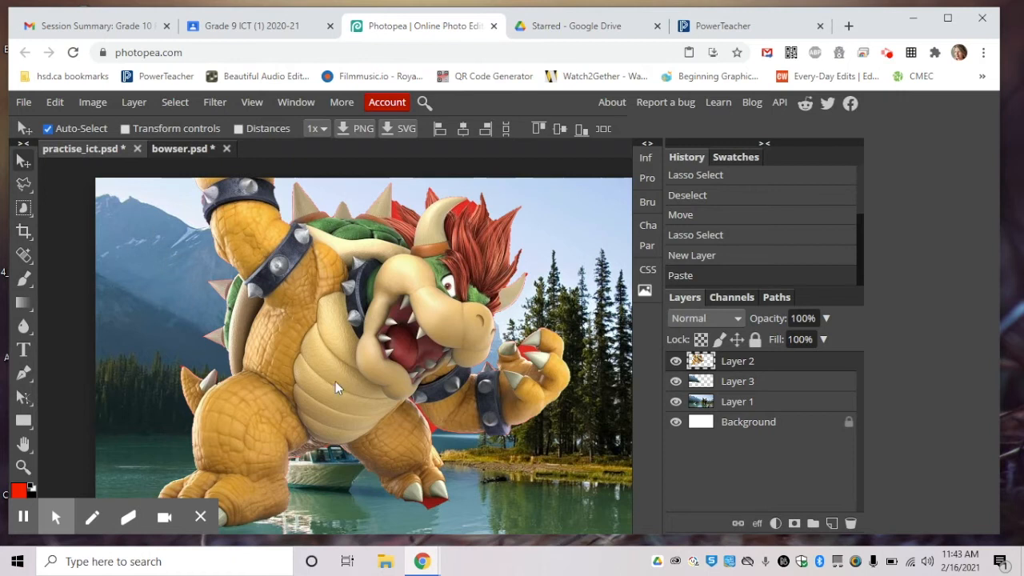
click(58, 104)
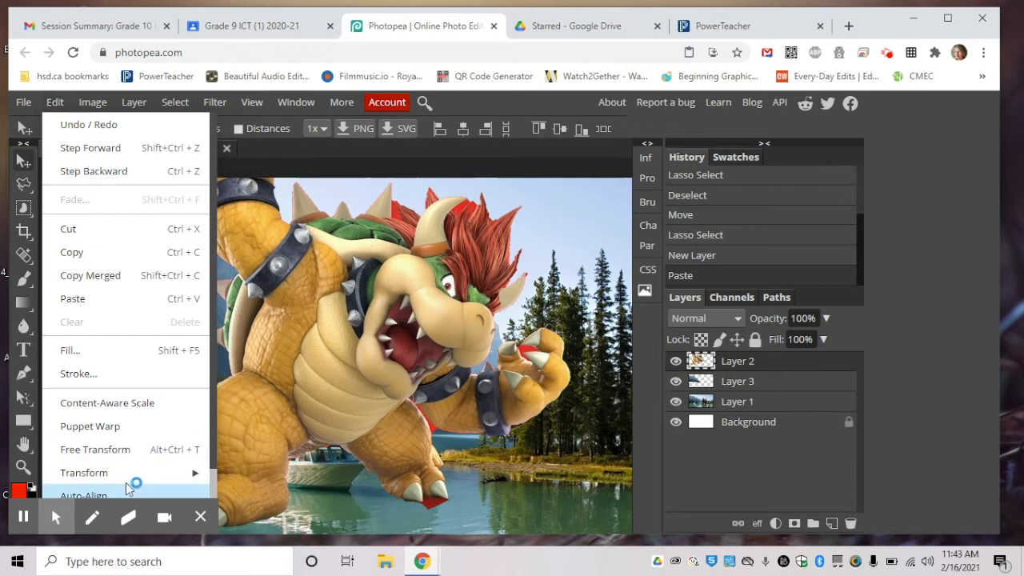
mouse_move(137, 475)
click(256, 309)
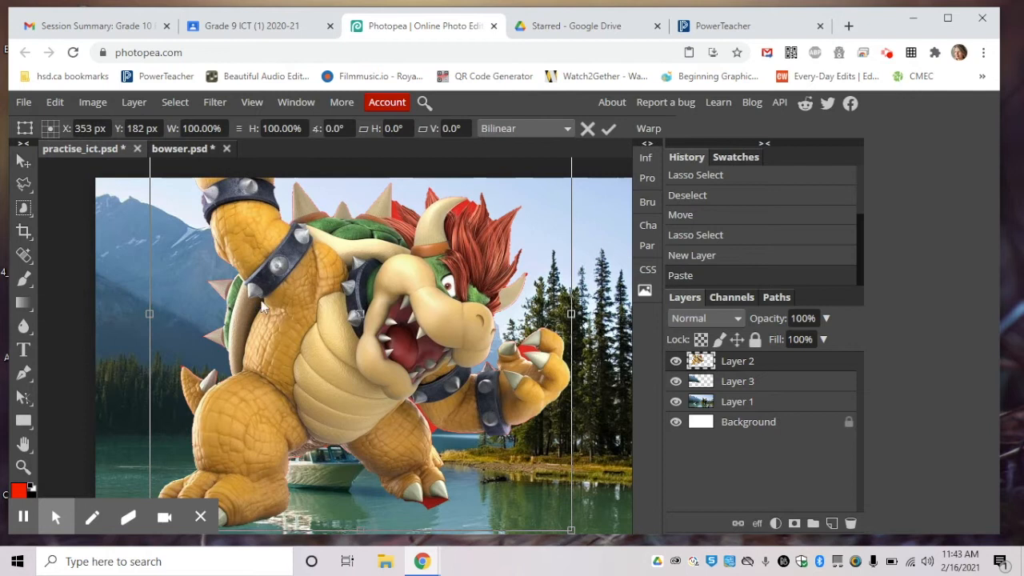
click(23, 469)
click(256, 336)
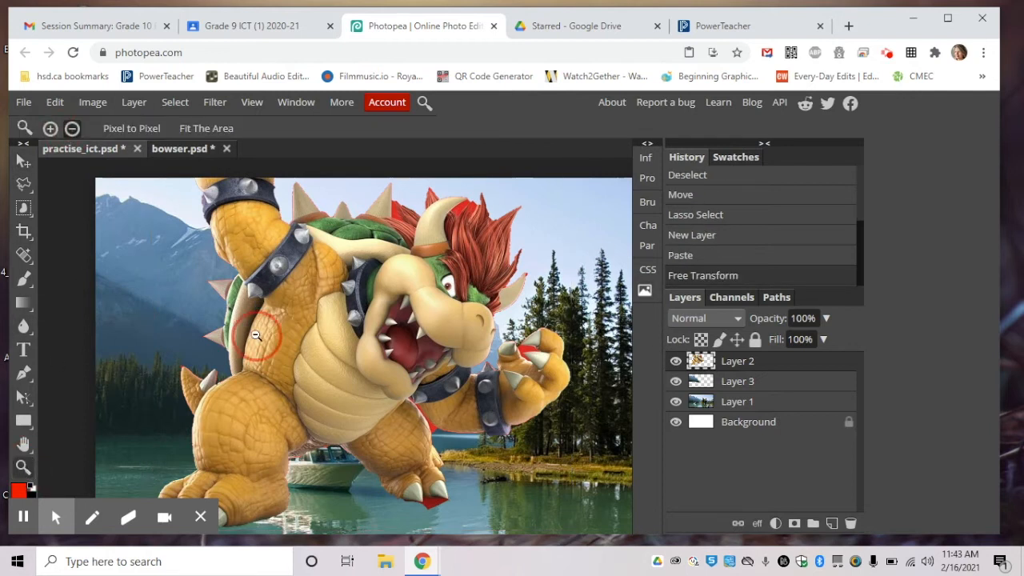
click(256, 336)
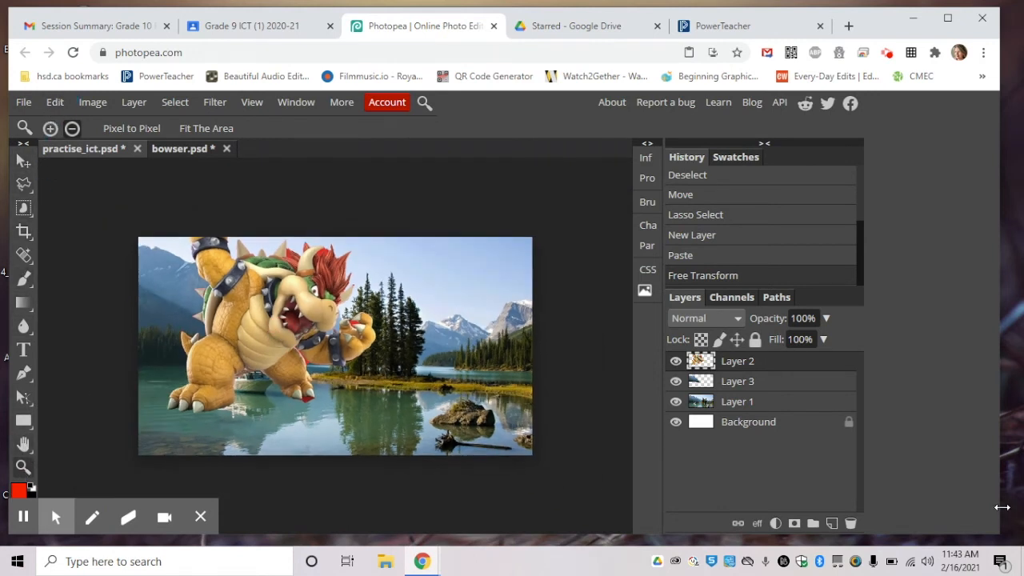
Step: Try scaling Bowser without locked proportions down to about 34% and cancel the transform
click(54, 102)
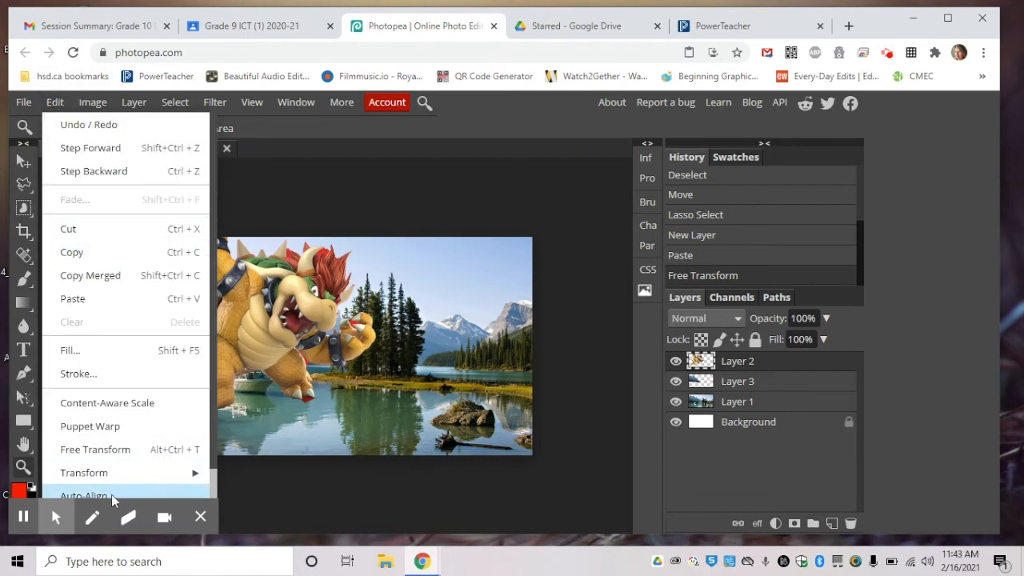
mouse_move(113, 472)
click(242, 303)
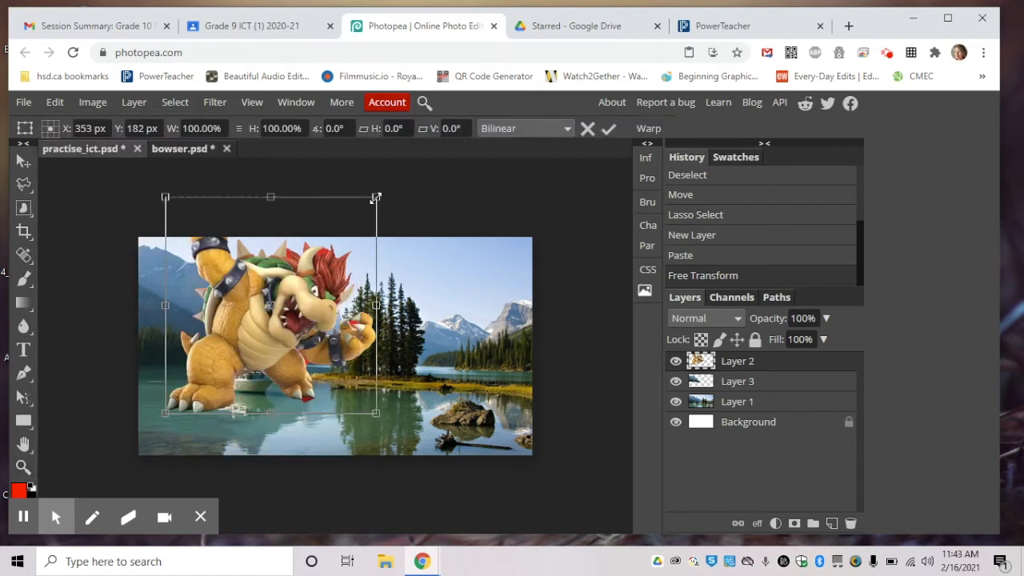
drag(376, 198, 161, 327)
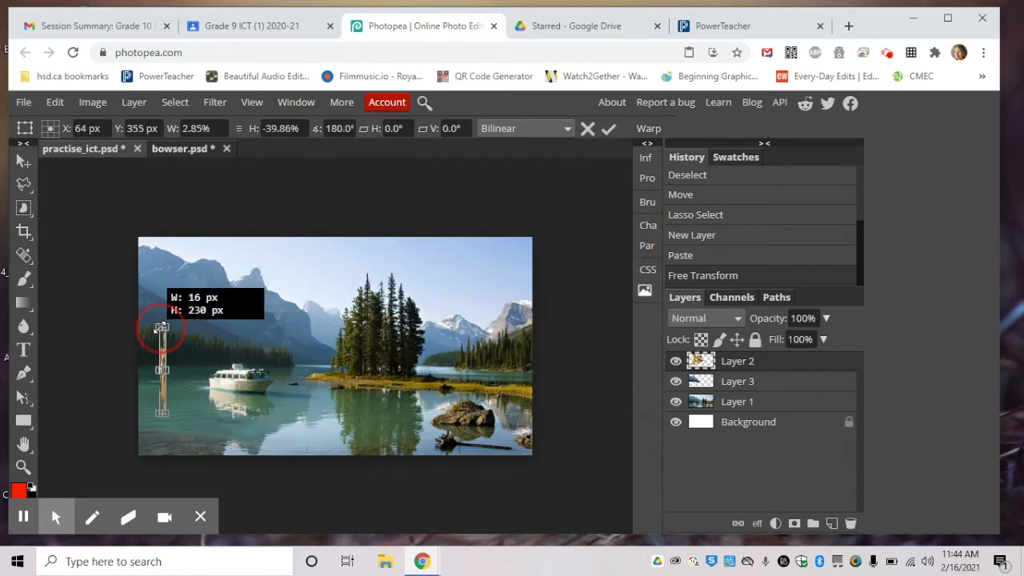
drag(232, 340, 238, 339)
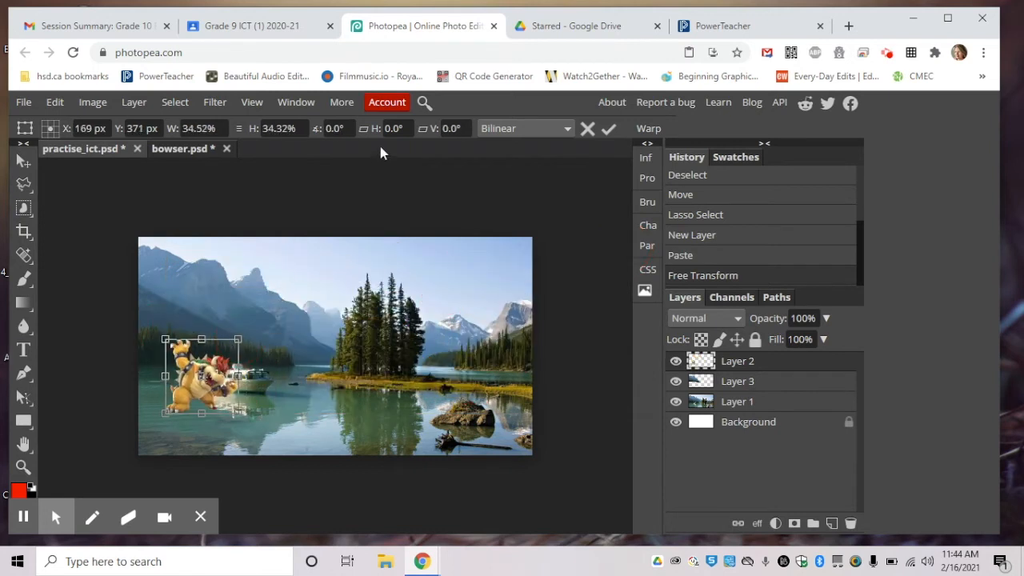
click(588, 131)
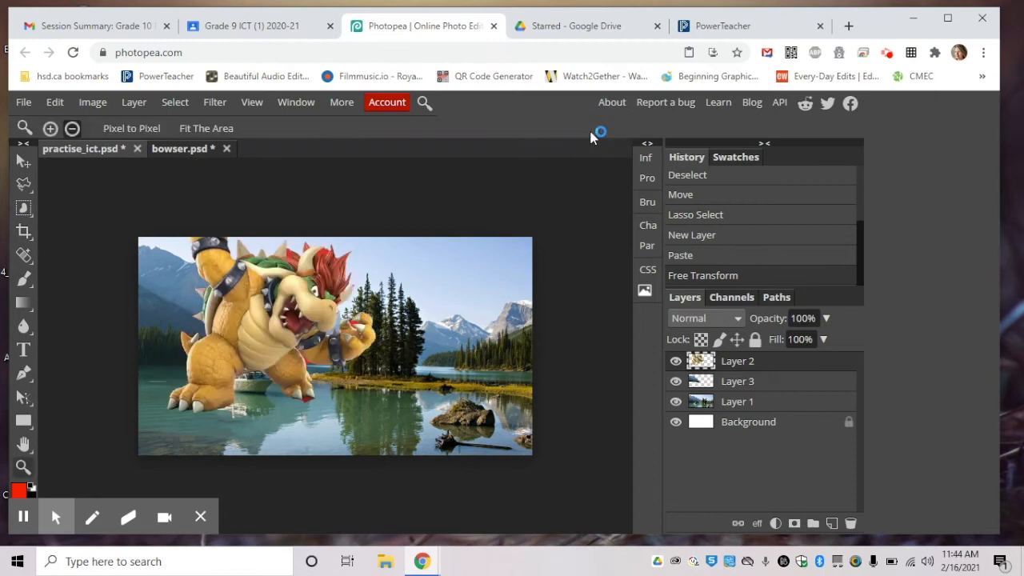
Step: Scale Bowser proportionally to about 72%, apply the transform and move him so he stands on the boat
click(53, 105)
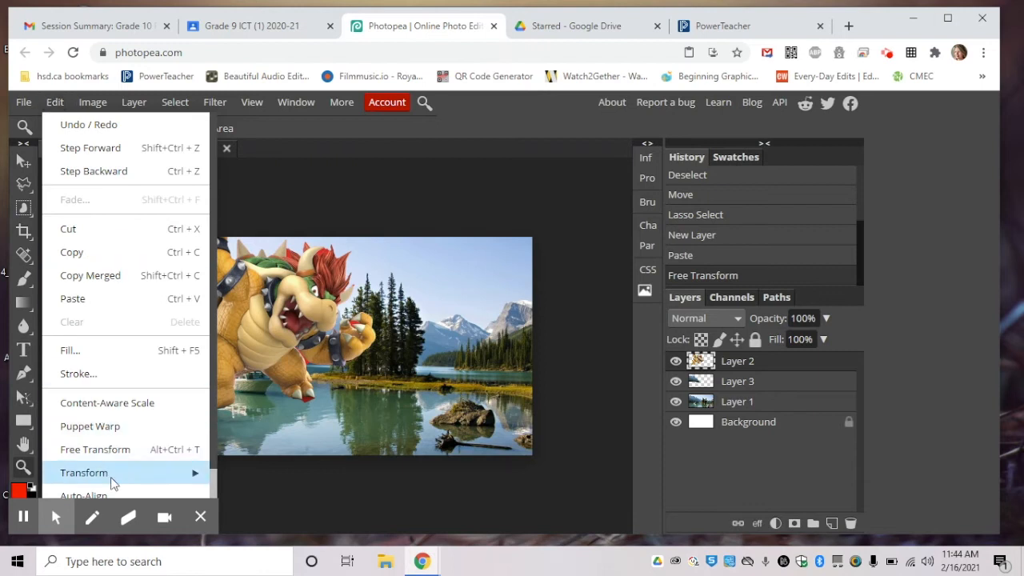
mouse_move(154, 486)
click(266, 304)
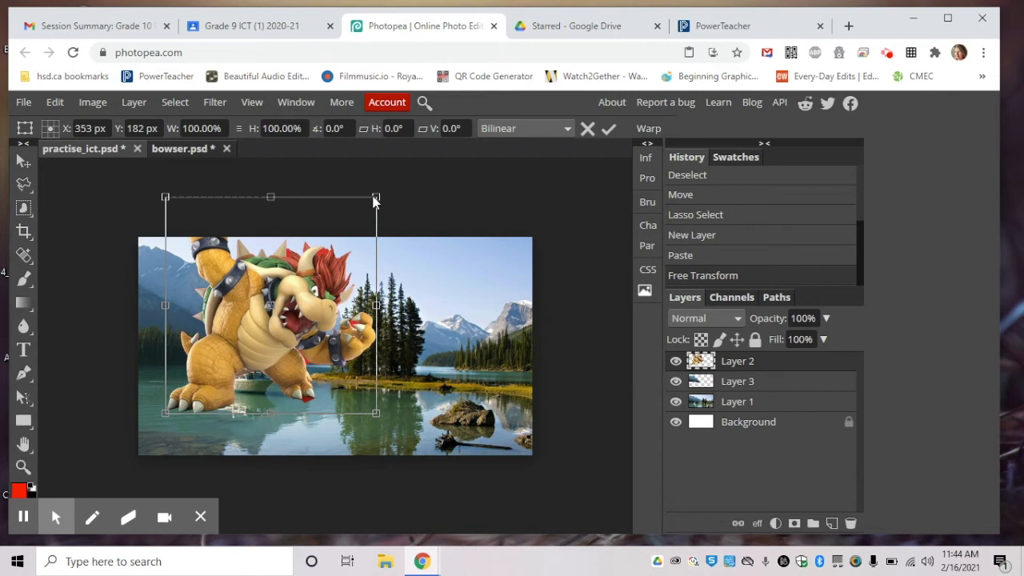
drag(375, 197, 317, 305)
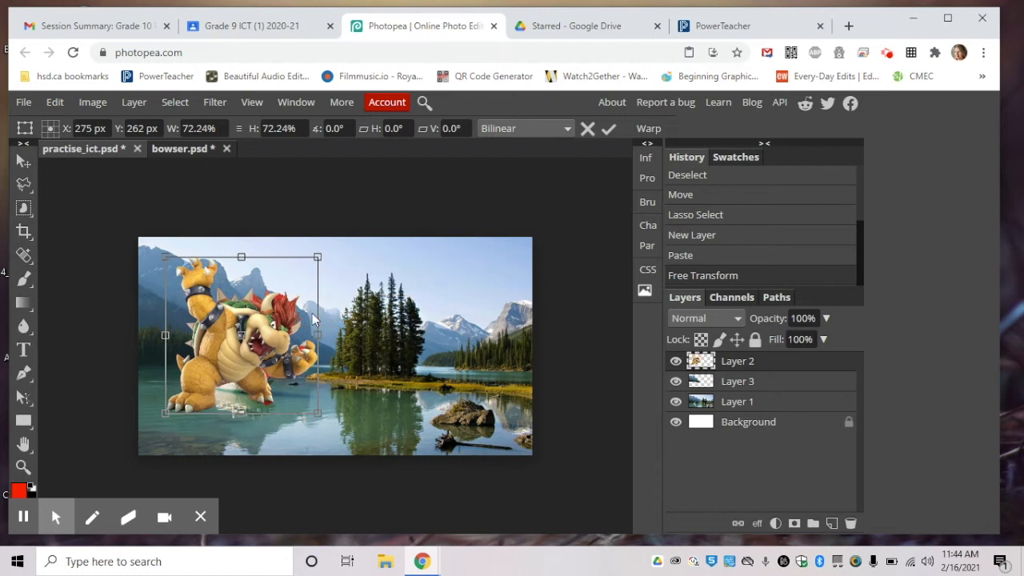
click(608, 130)
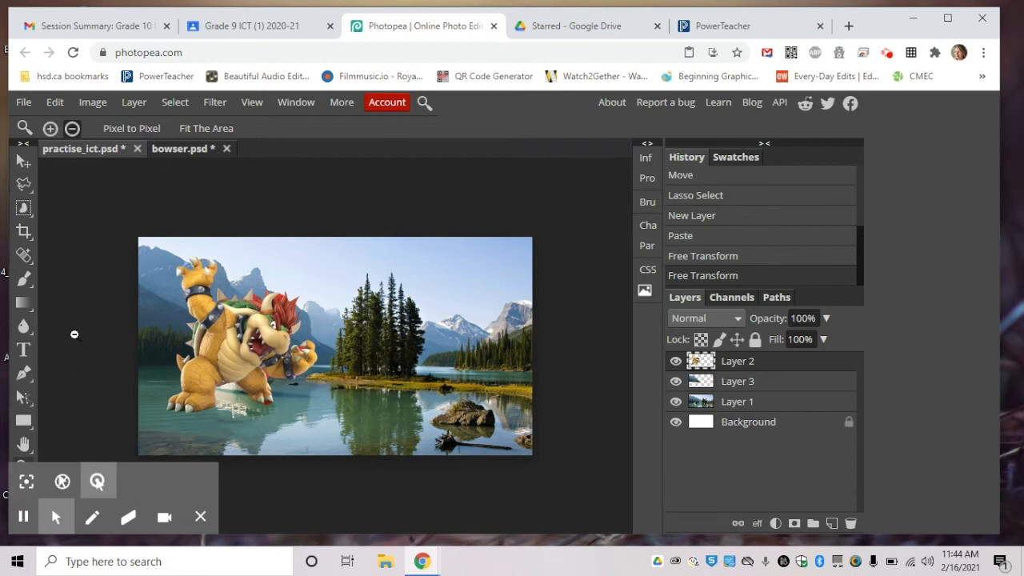
click(24, 161)
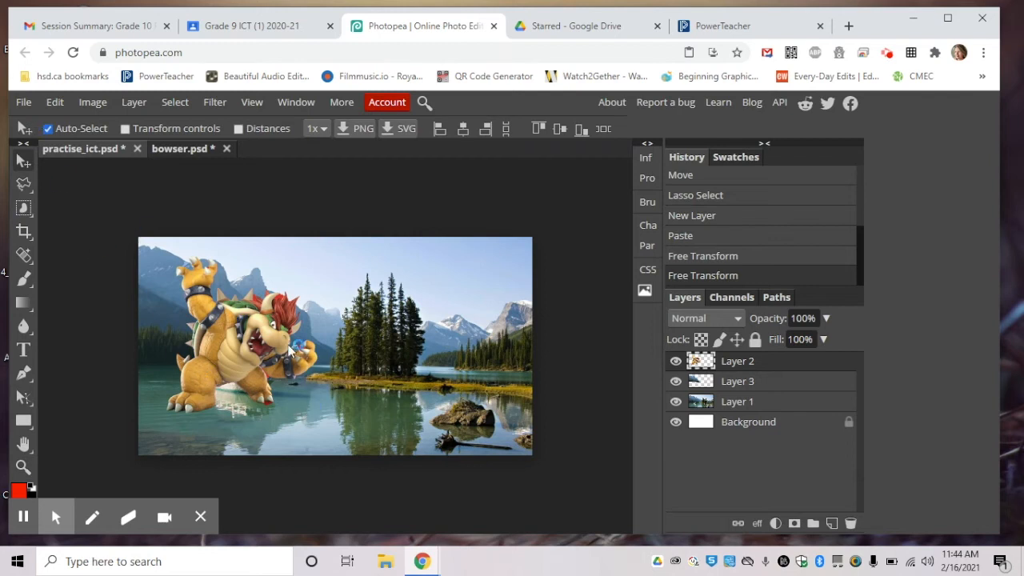
drag(243, 351, 267, 313)
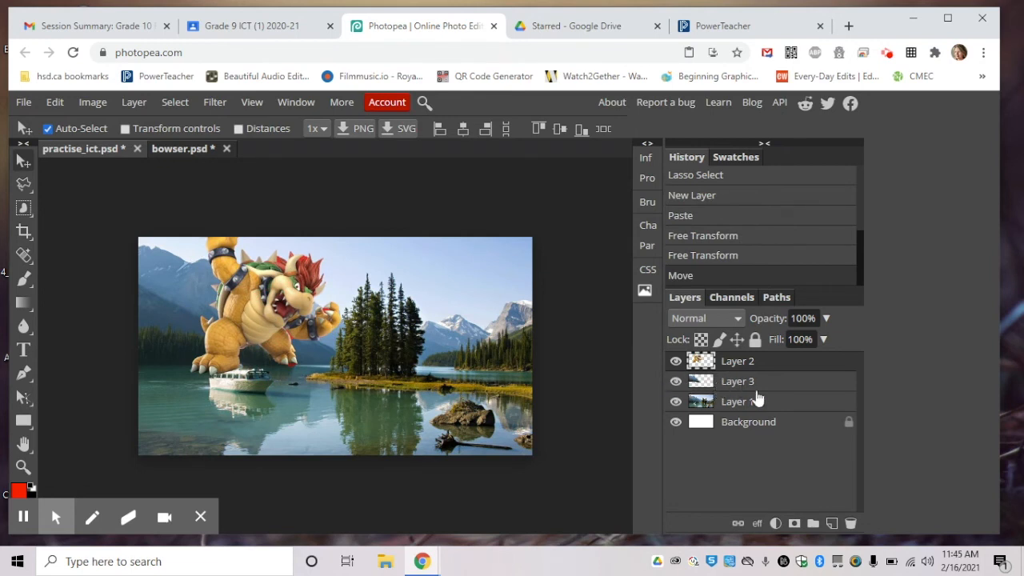
Step: Hide Layer 2 and Layer 1 briefly to check the mountain cut-out on Layer 3, and show both again
click(675, 361)
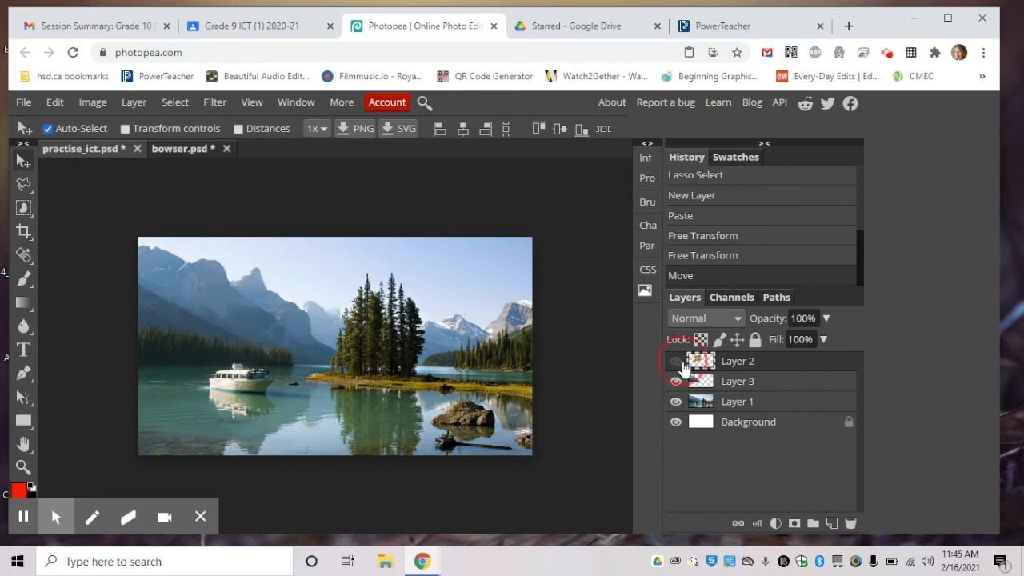
click(676, 402)
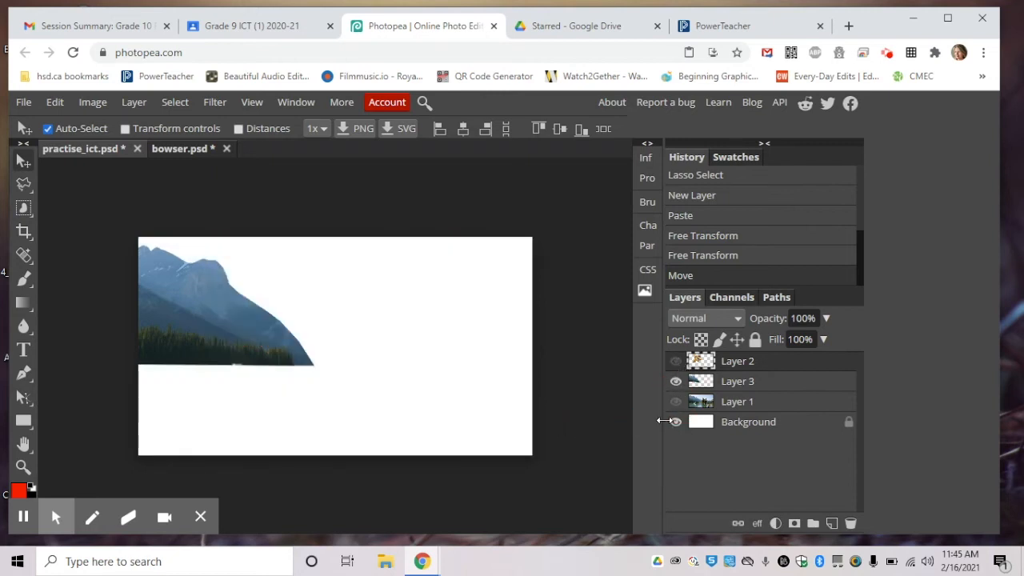
click(676, 401)
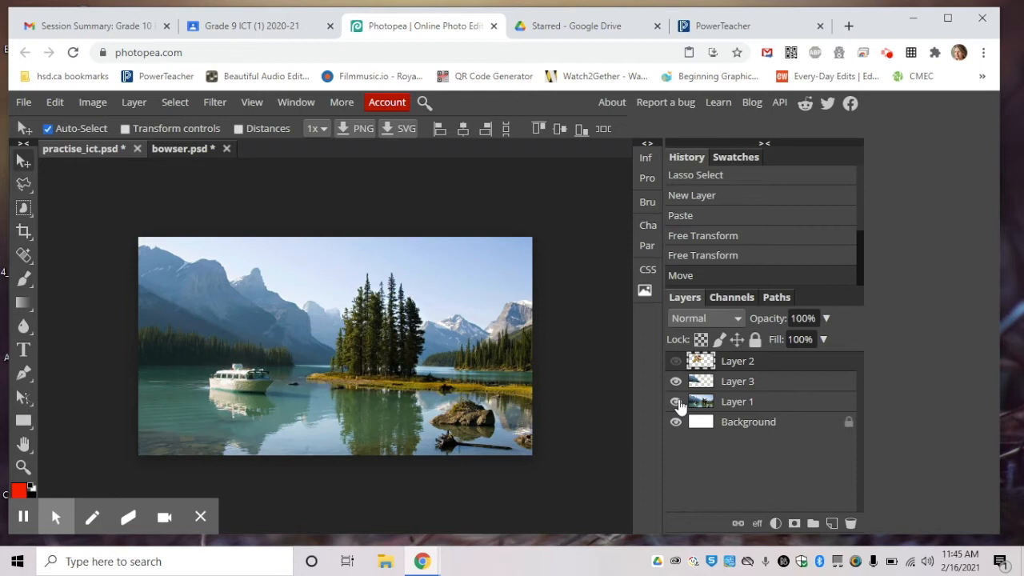
click(676, 361)
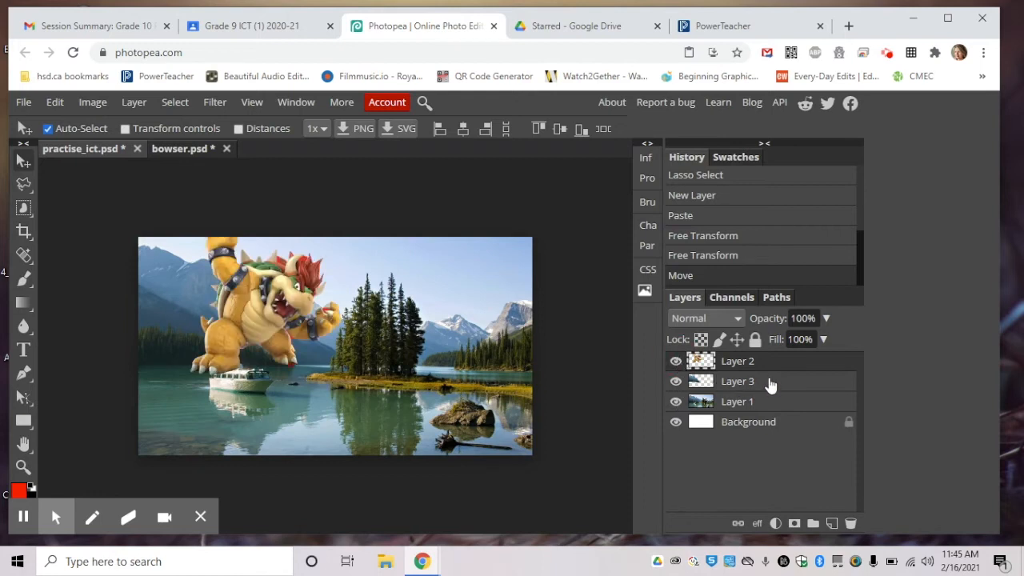
Step: Place the mountain's Layer 3 above Layer 2 and shift Bowser slightly down and to the right behind it
drag(769, 383, 769, 360)
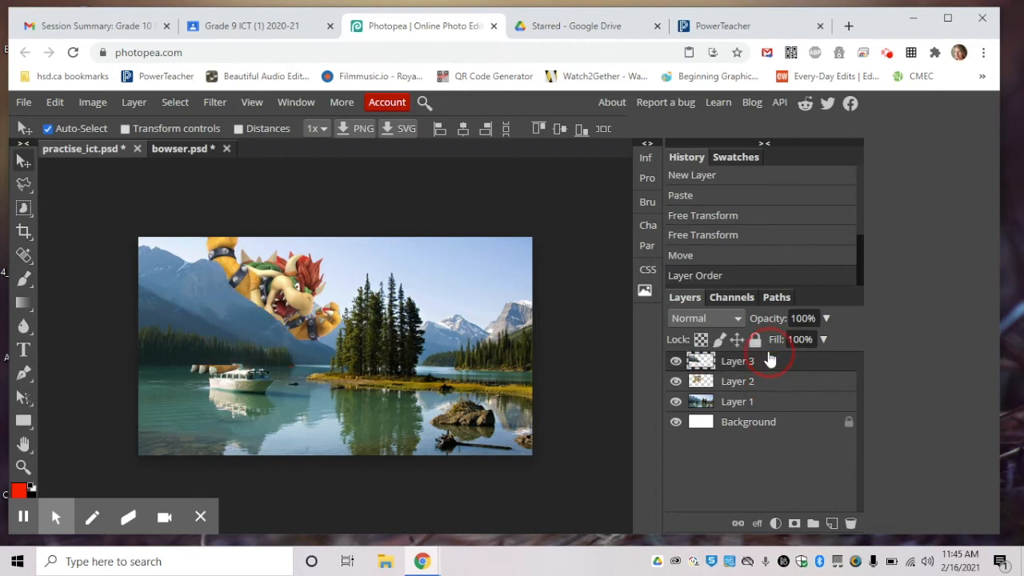
click(242, 291)
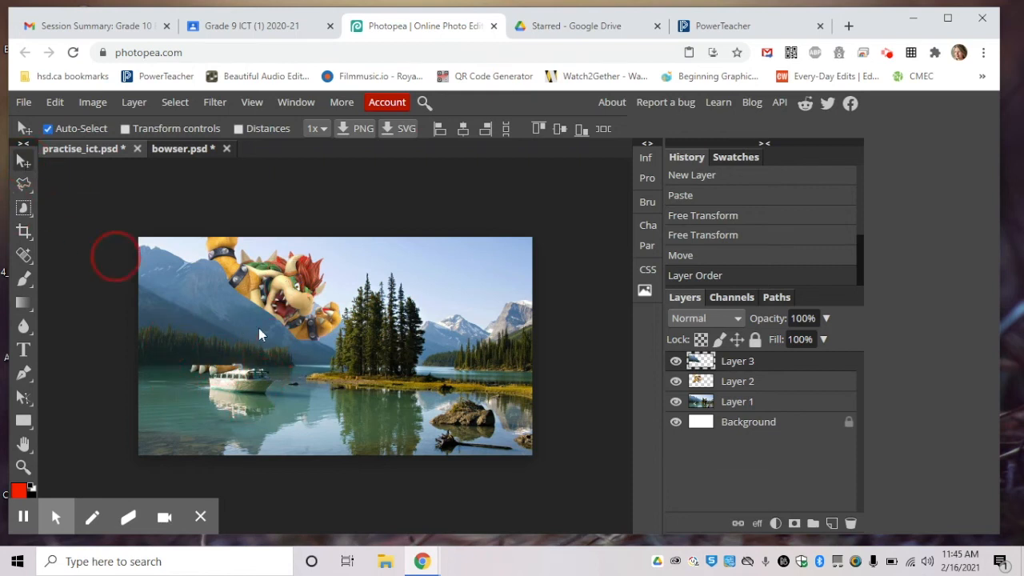
mouse_move(298, 287)
mouse_down()
mouse_move(290, 264)
mouse_move(247, 303)
mouse_move(230, 301)
mouse_move(234, 280)
mouse_move(296, 285)
mouse_move(259, 305)
mouse_move(301, 293)
mouse_up()
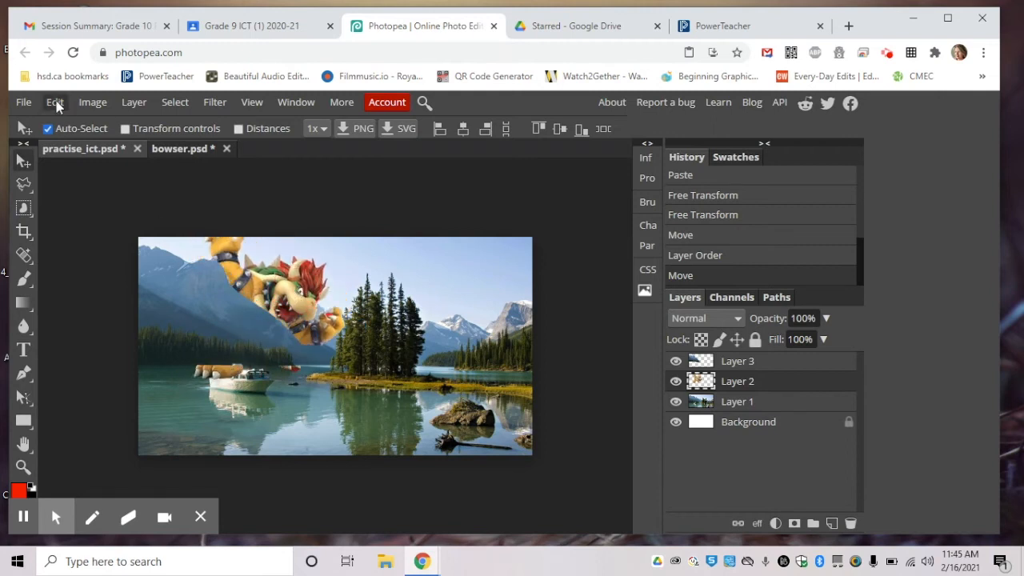
Step: Scale Bowser proportionally to about 73%, position him with his feet hidden behind the mountain slope, and apply the transform
click(54, 102)
mouse_move(129, 471)
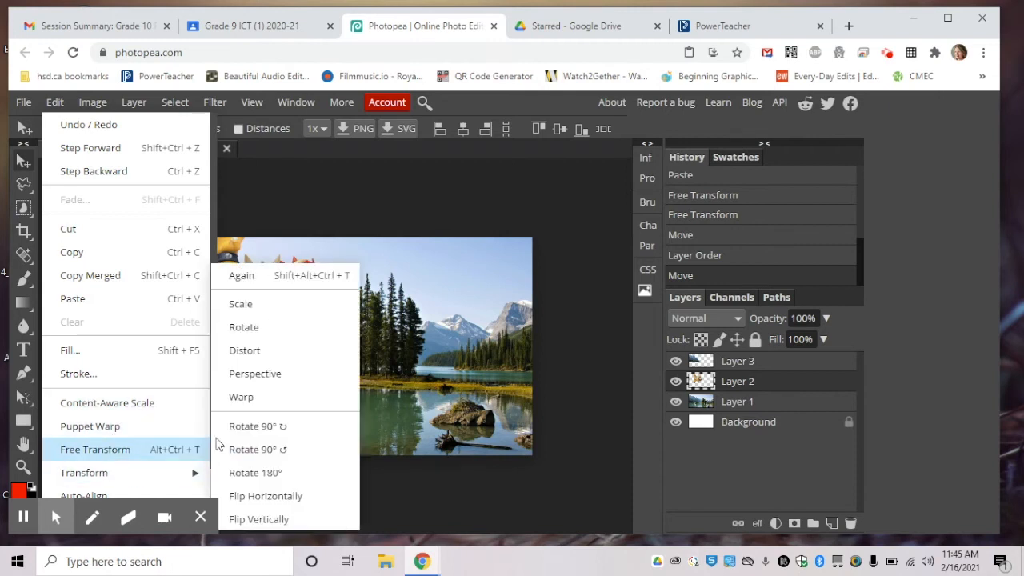
click(241, 305)
drag(342, 234, 312, 246)
click(277, 302)
drag(274, 297, 299, 275)
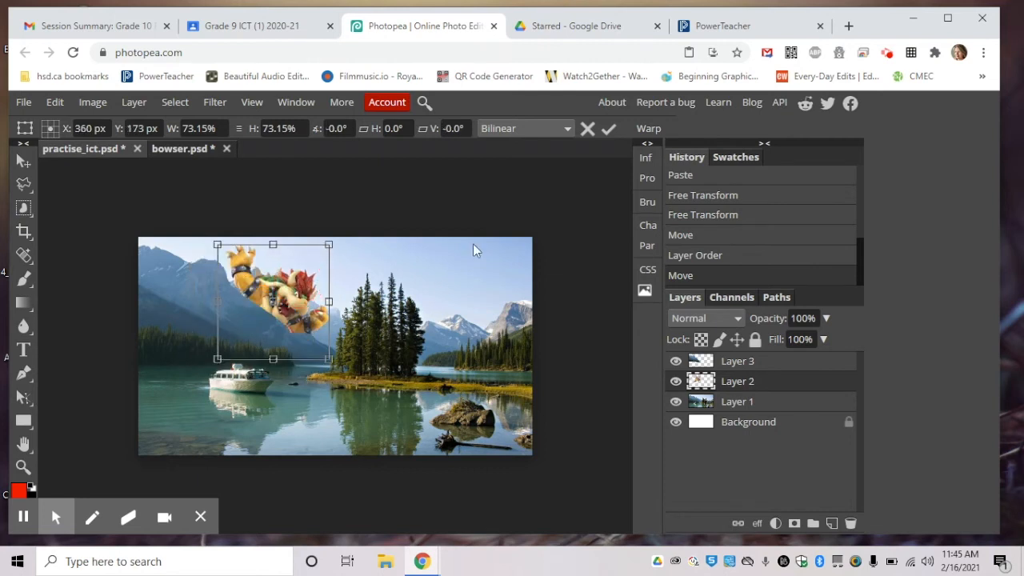
click(608, 130)
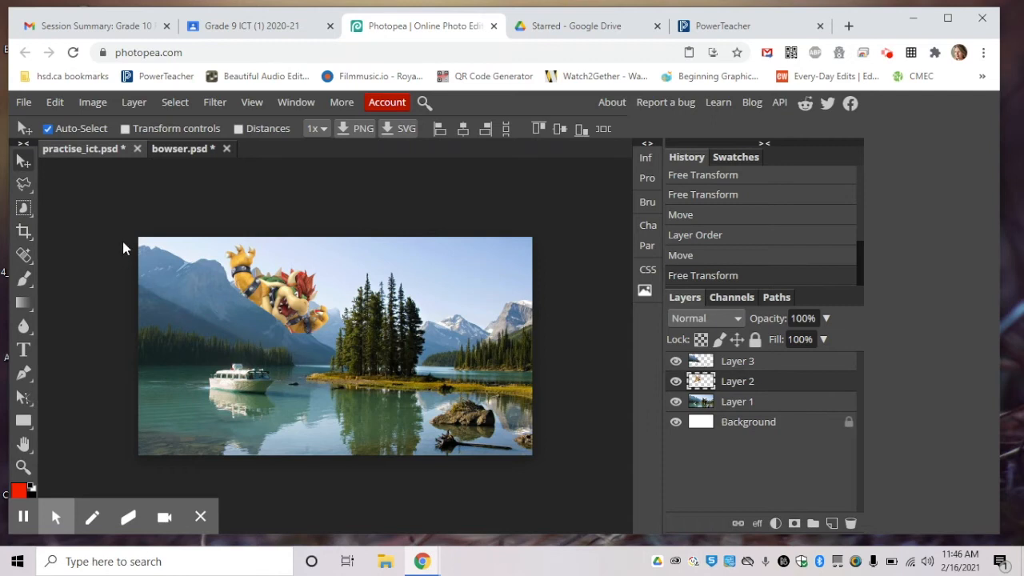
Step: Copy the shark.jpg image from the Grade 9 ICT stream in Google Classroom and return to the bowser.psd document in Photopea
click(243, 27)
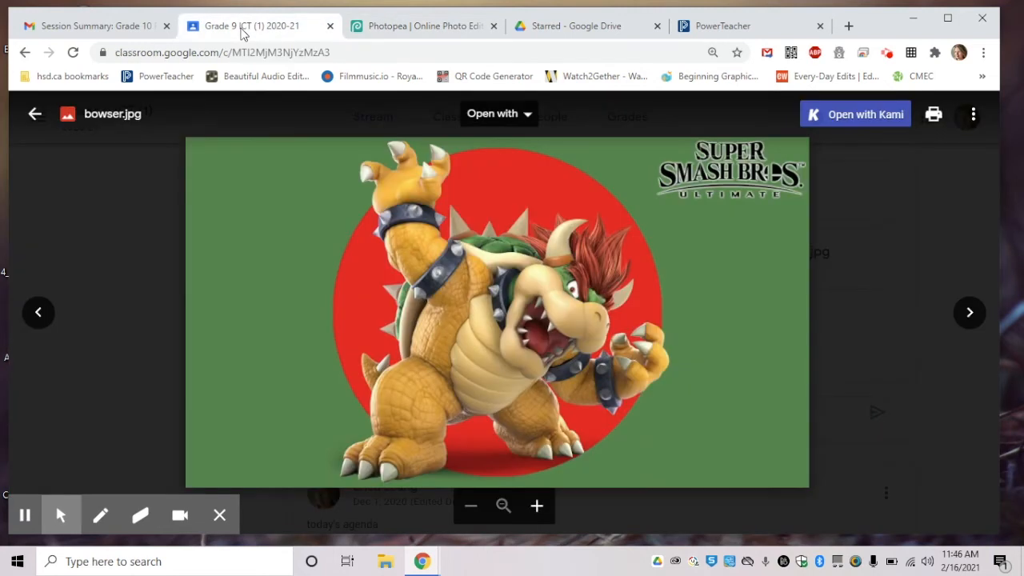
click(116, 232)
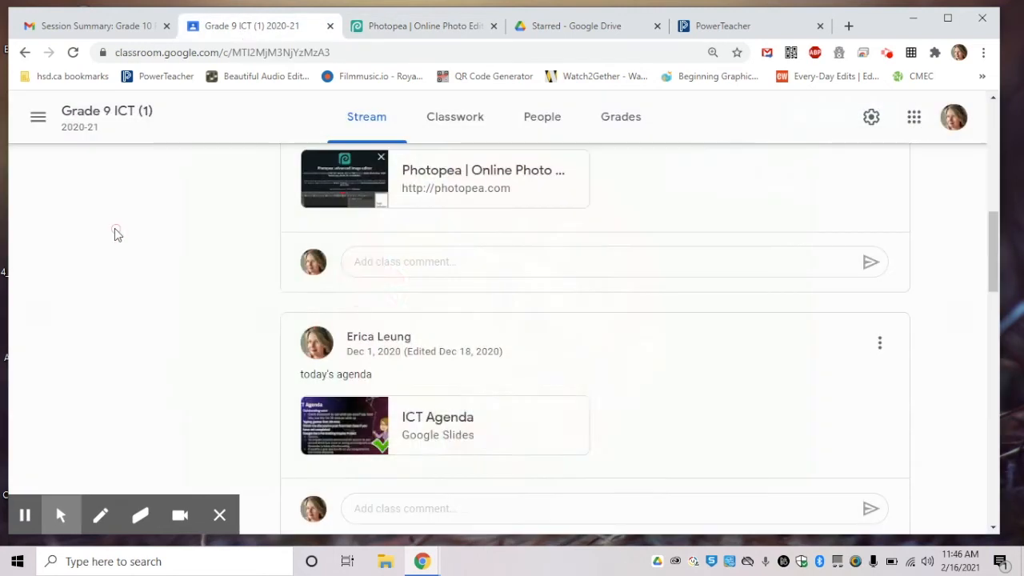
scroll(948, 334, up, 3)
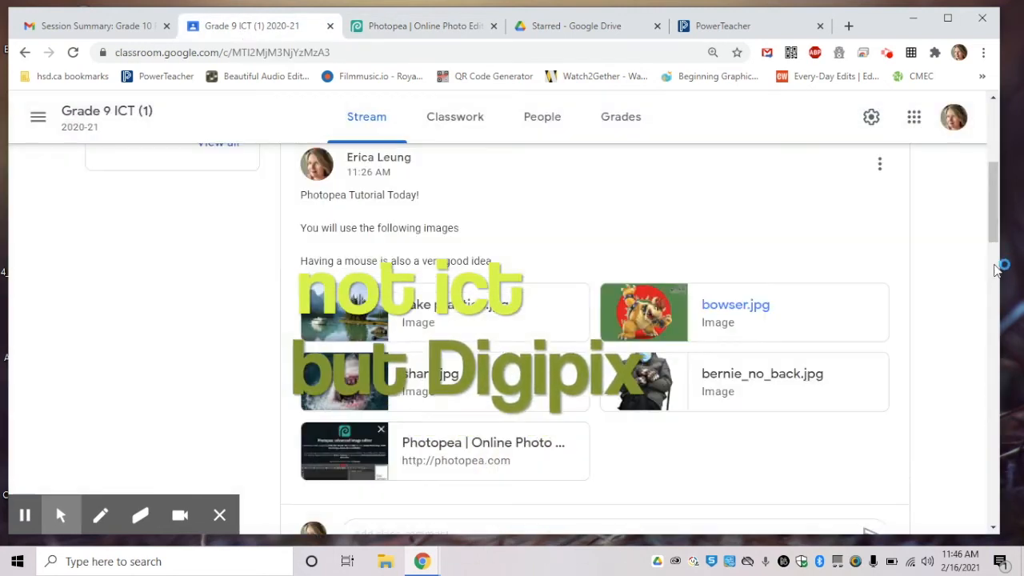
click(515, 354)
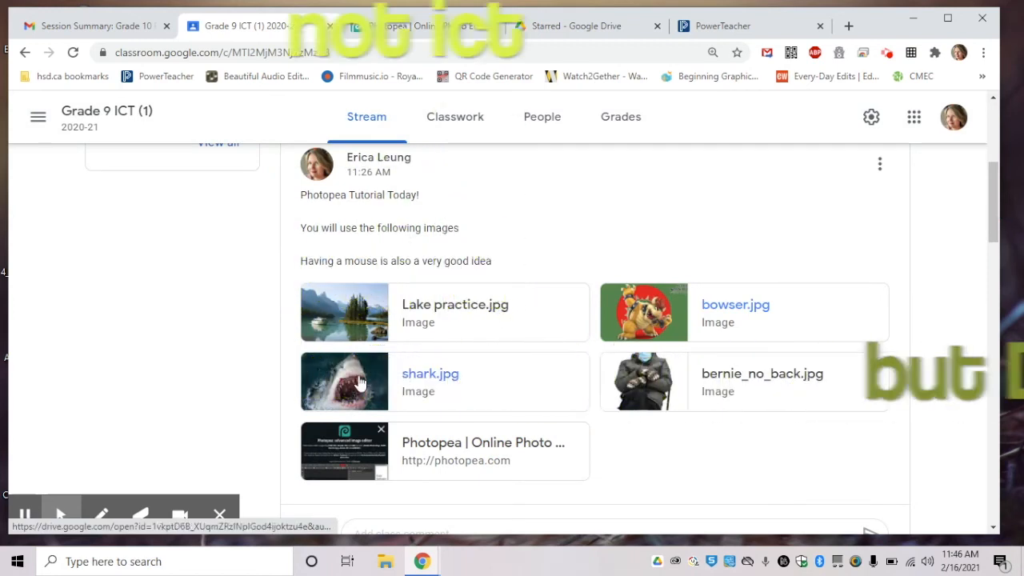
click(359, 383)
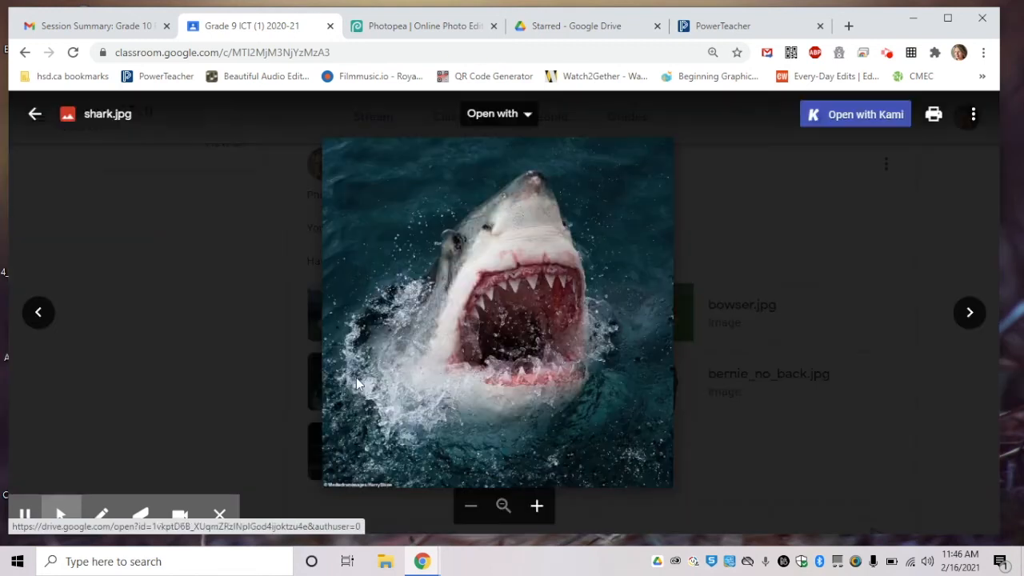
right_click(475, 279)
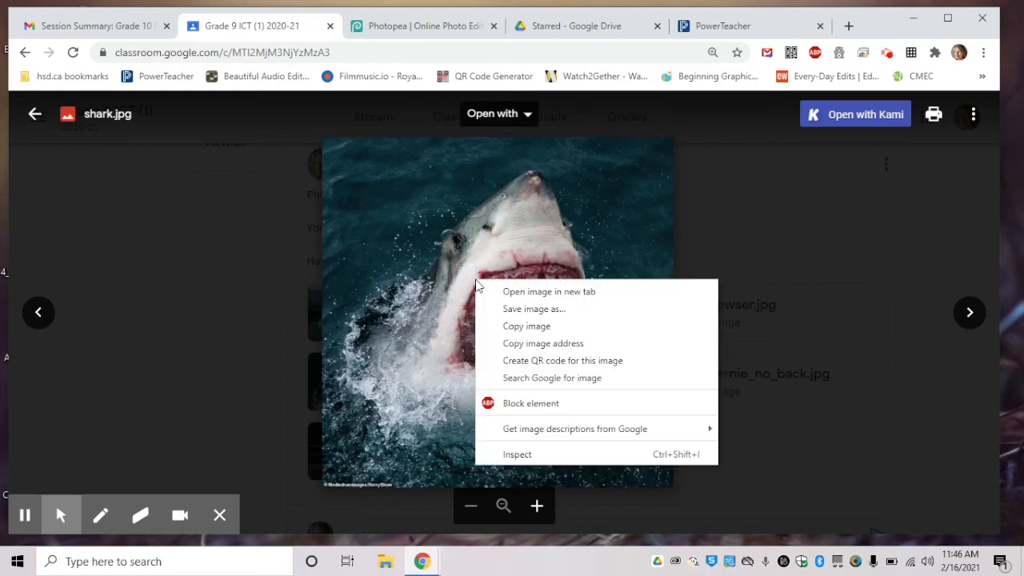
click(511, 328)
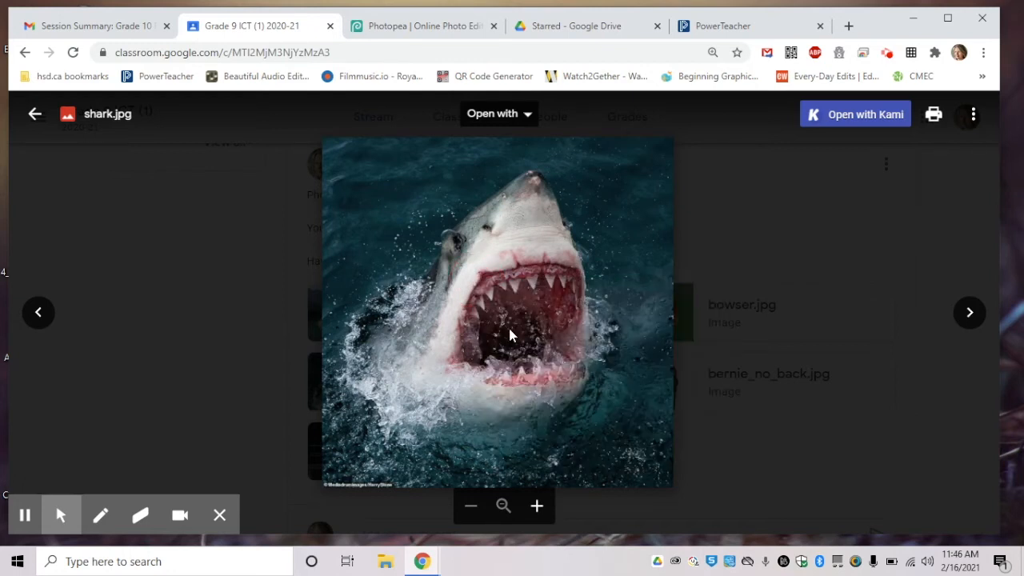
click(385, 30)
click(190, 150)
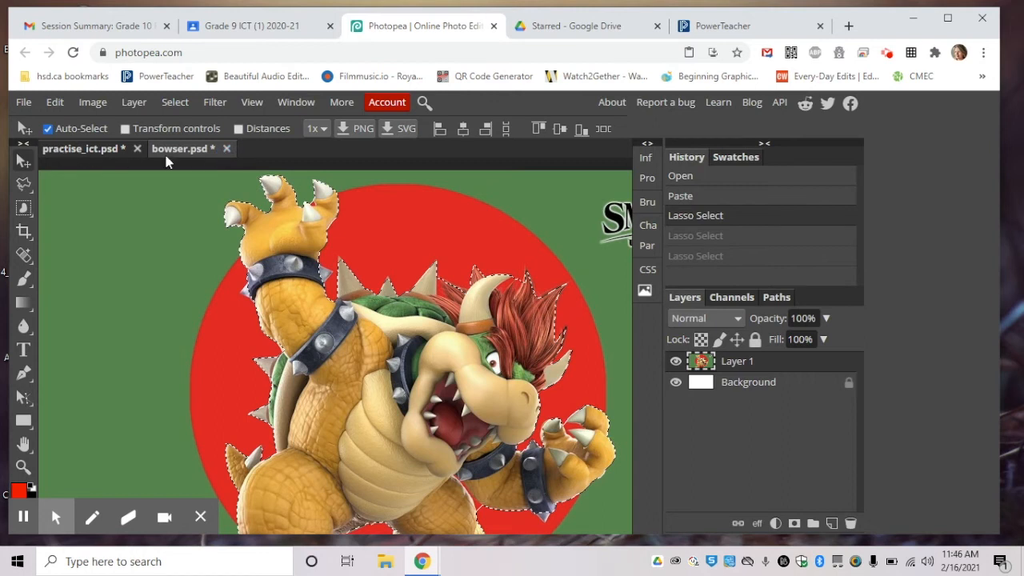
Step: Close bowser.psd without saving and create a white project named shark, 592 px wide and 592 px high
click(225, 151)
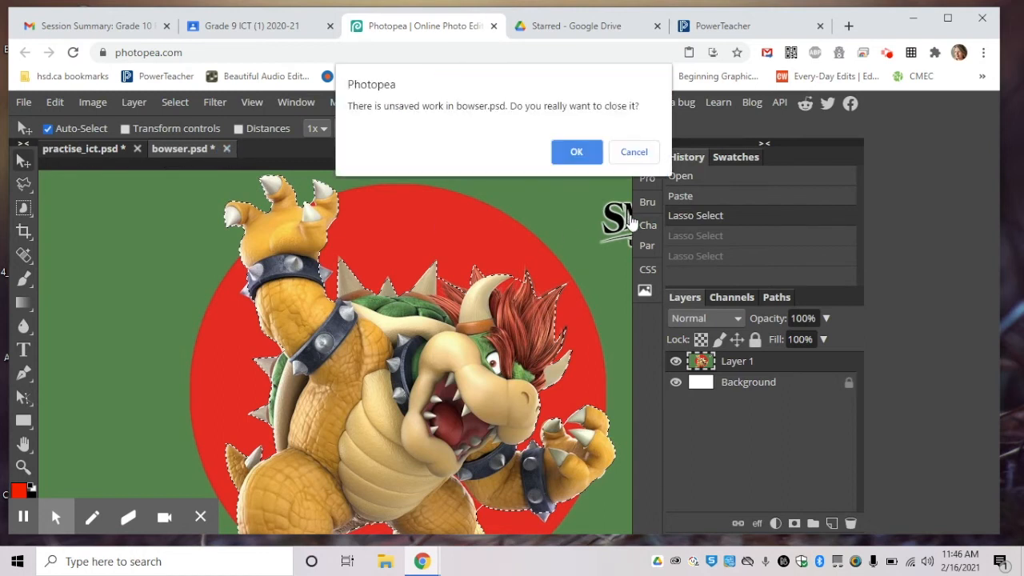
click(576, 154)
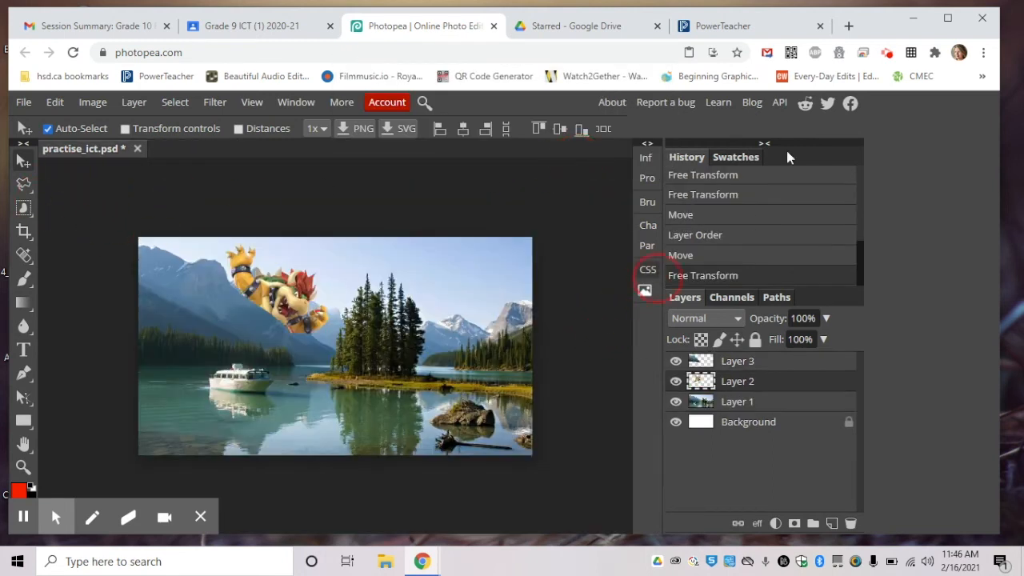
click(24, 102)
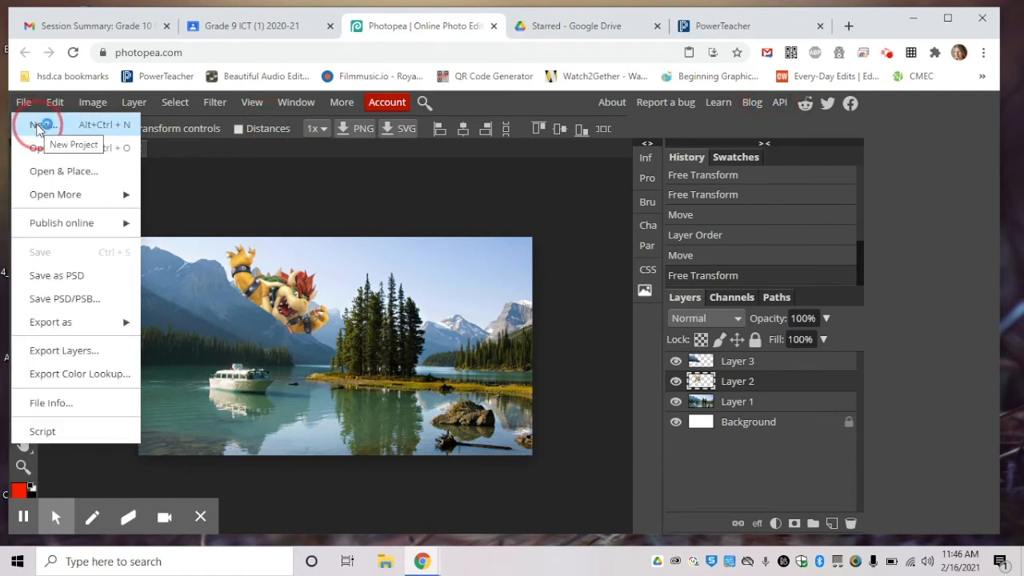
click(37, 126)
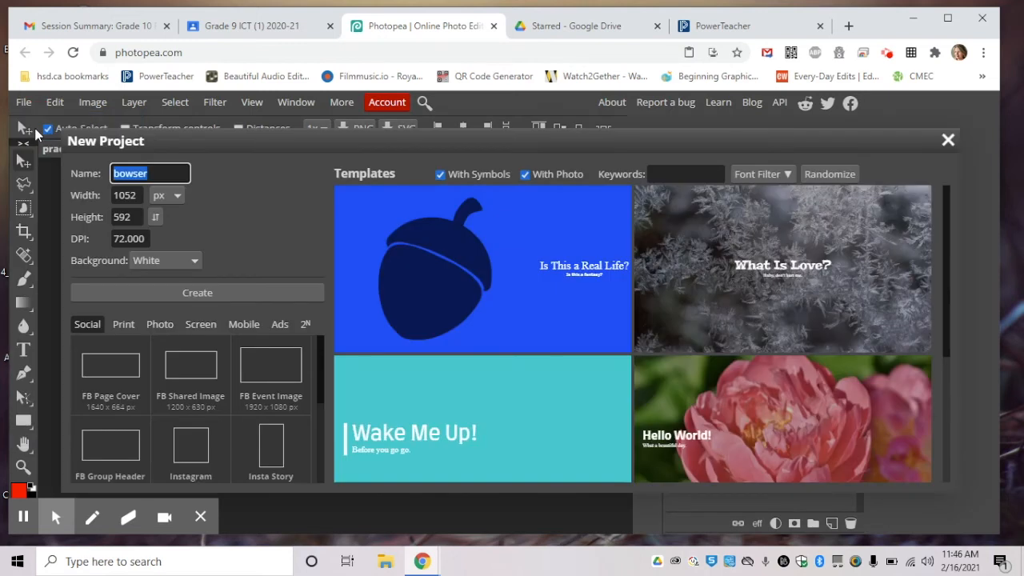
text(shark)
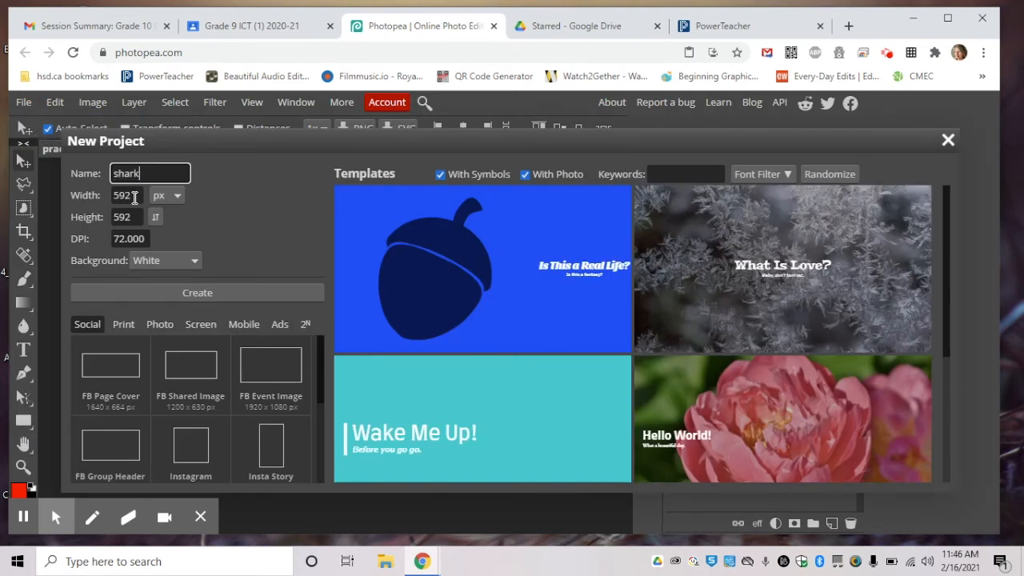
click(179, 292)
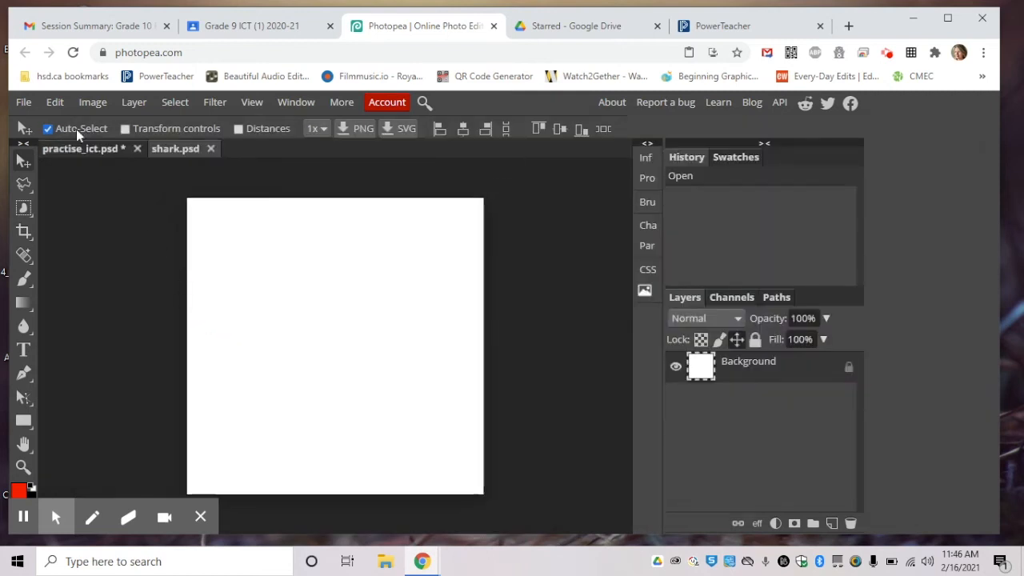
Step: Paste the shark image into shark.psd and select the shark's head with the surrounding splash on both sides using Quick Selection
click(55, 101)
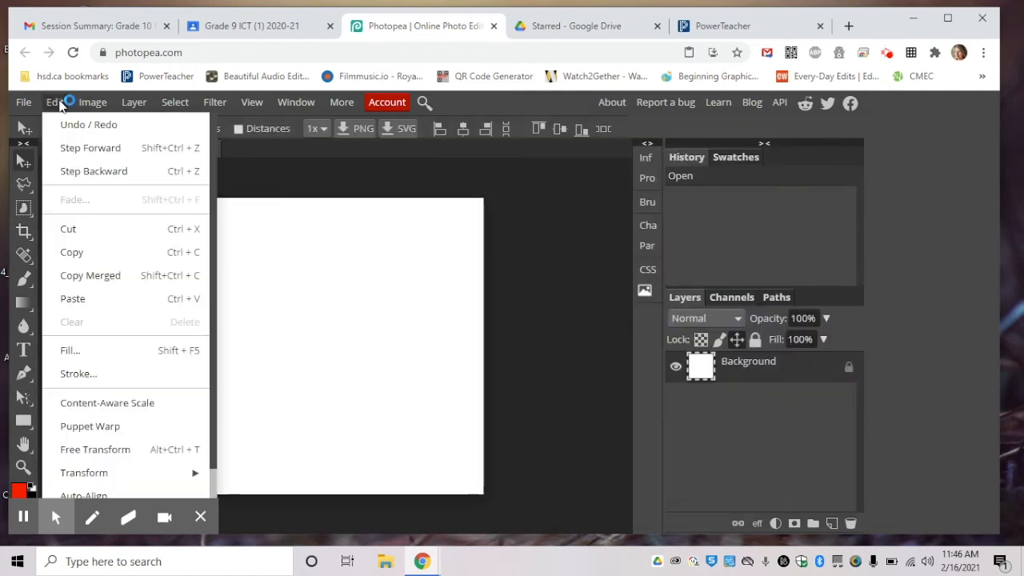
click(96, 302)
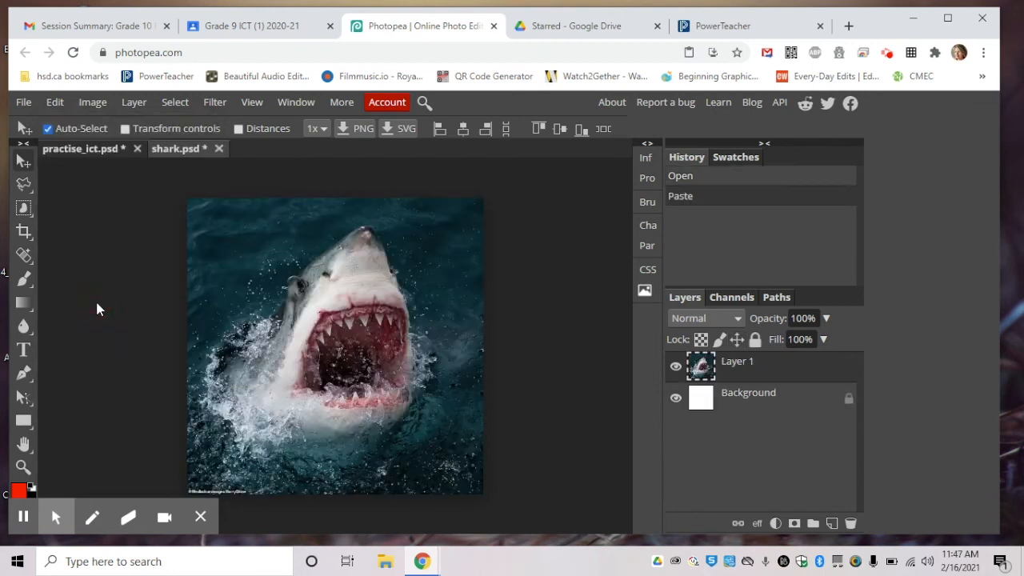
click(24, 210)
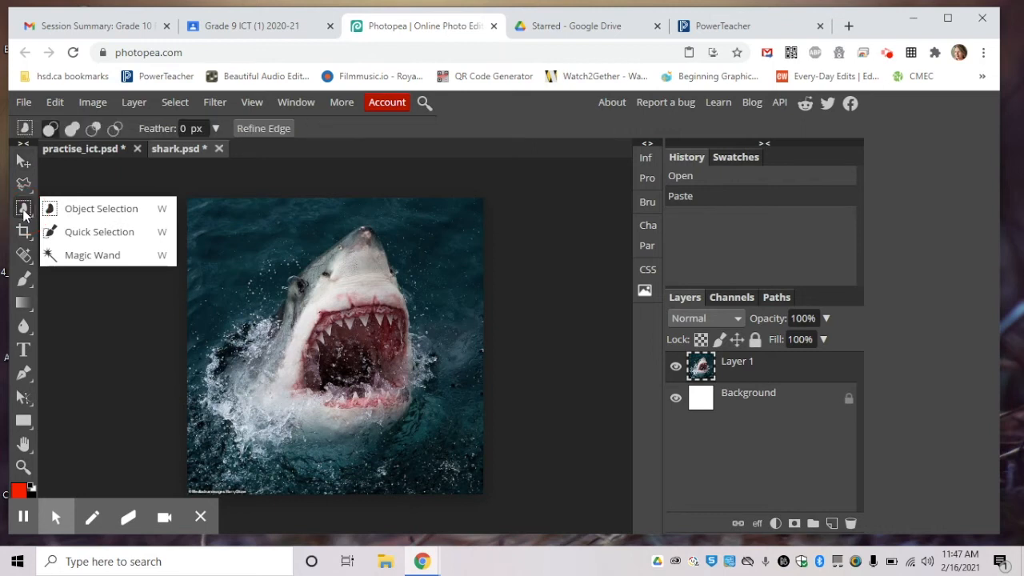
click(102, 232)
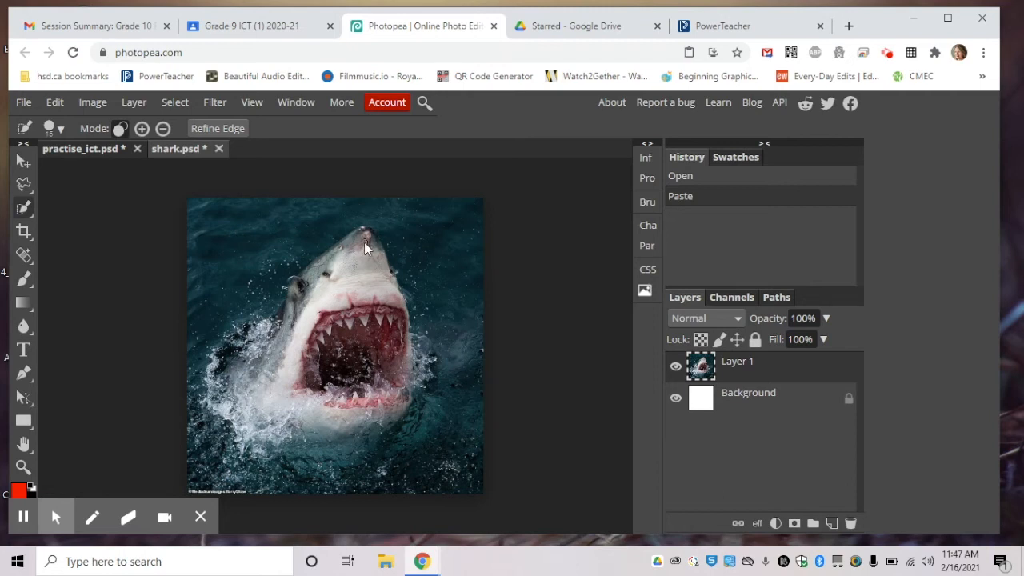
drag(364, 243, 341, 270)
mouse_move(332, 271)
mouse_down()
mouse_move(294, 299)
mouse_move(334, 360)
mouse_up()
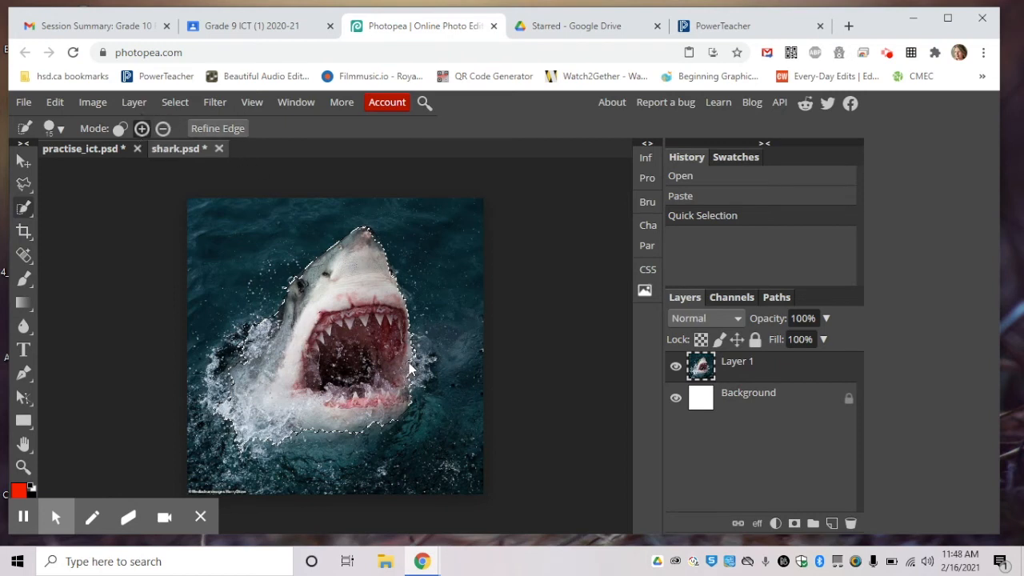
drag(409, 362, 427, 380)
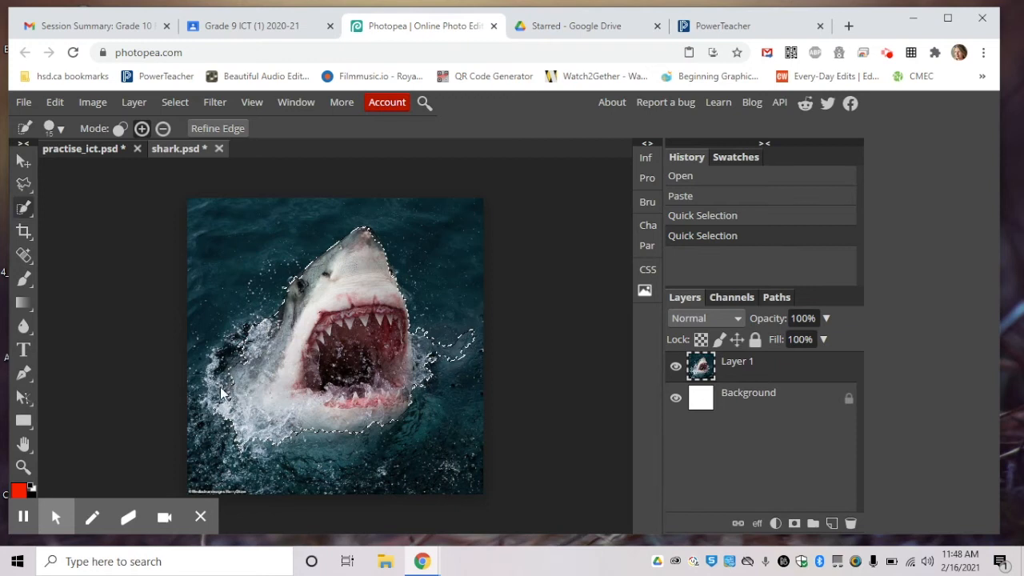
Step: Try twice to add the dark splash area beside the shark's gills to the selection, undoing each attempt
drag(237, 383, 245, 390)
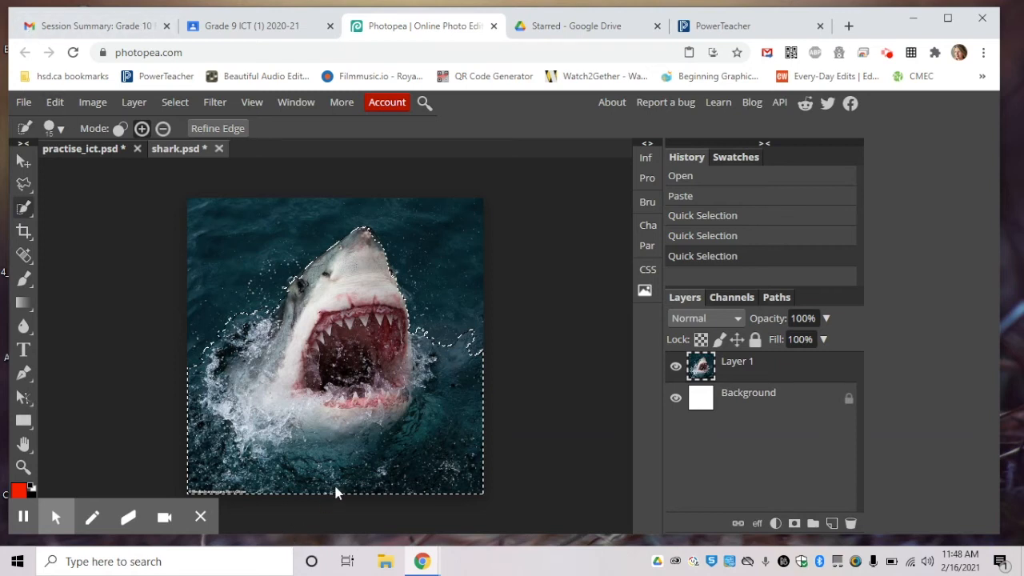
click(55, 104)
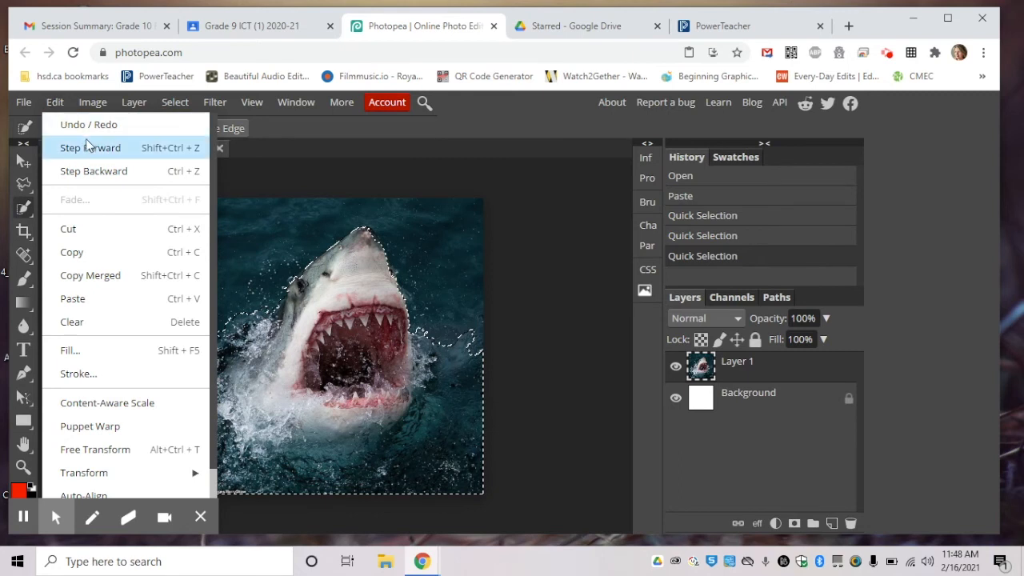
click(92, 171)
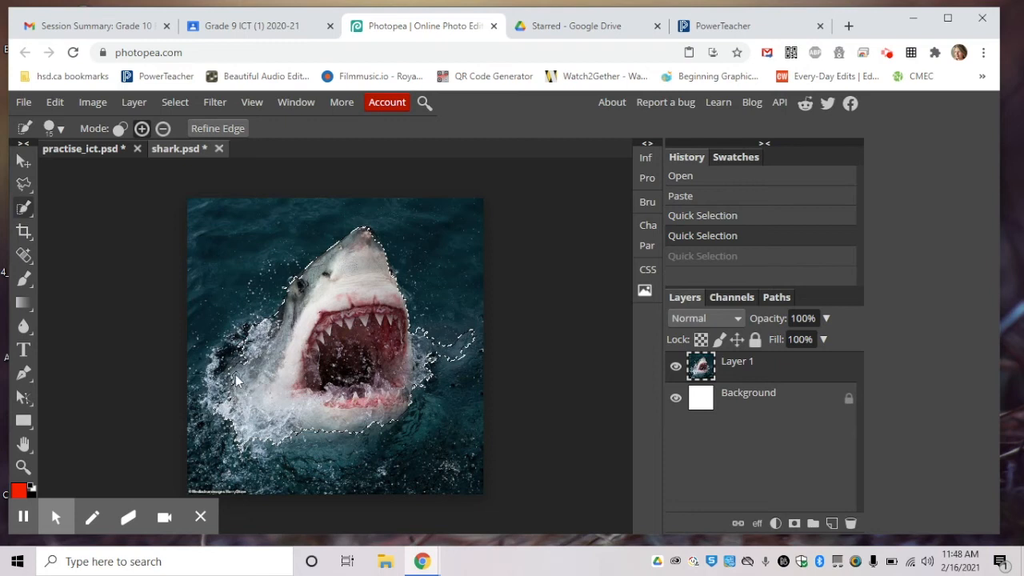
drag(230, 372, 240, 386)
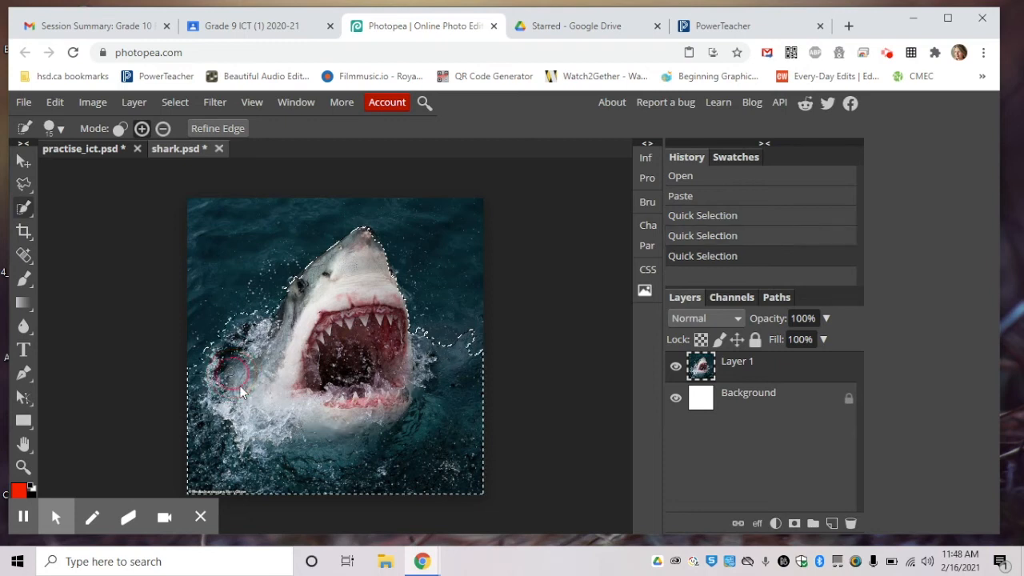
click(52, 103)
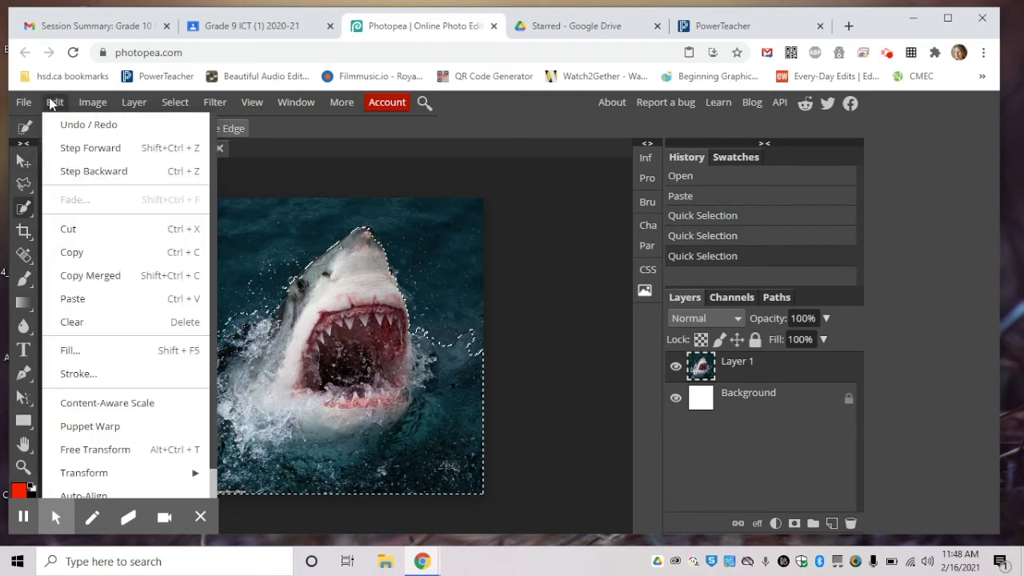
click(80, 171)
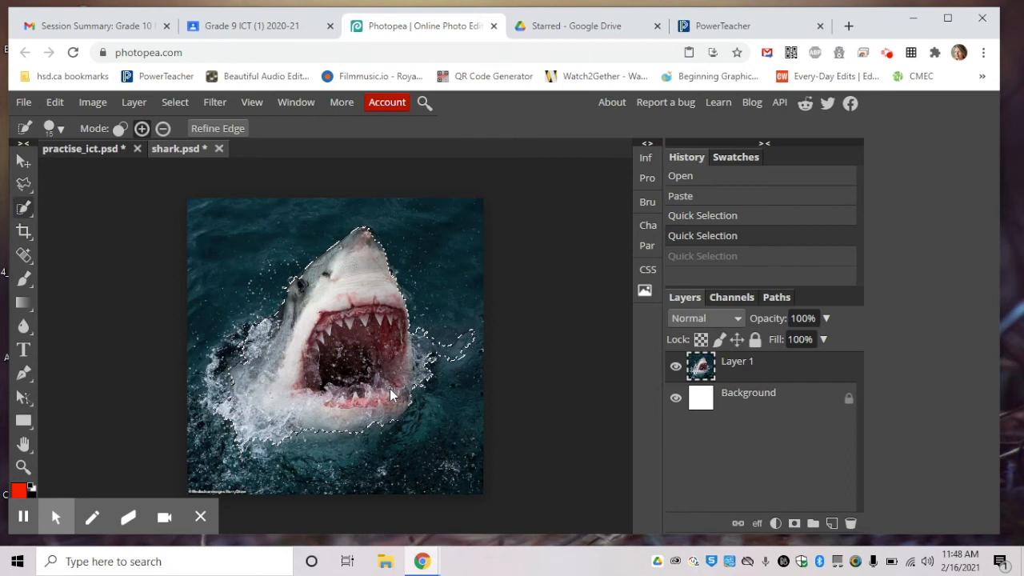
Step: Copy the selected shark and paste it into practise_ict.psd
mouse_move(165, 482)
click(55, 104)
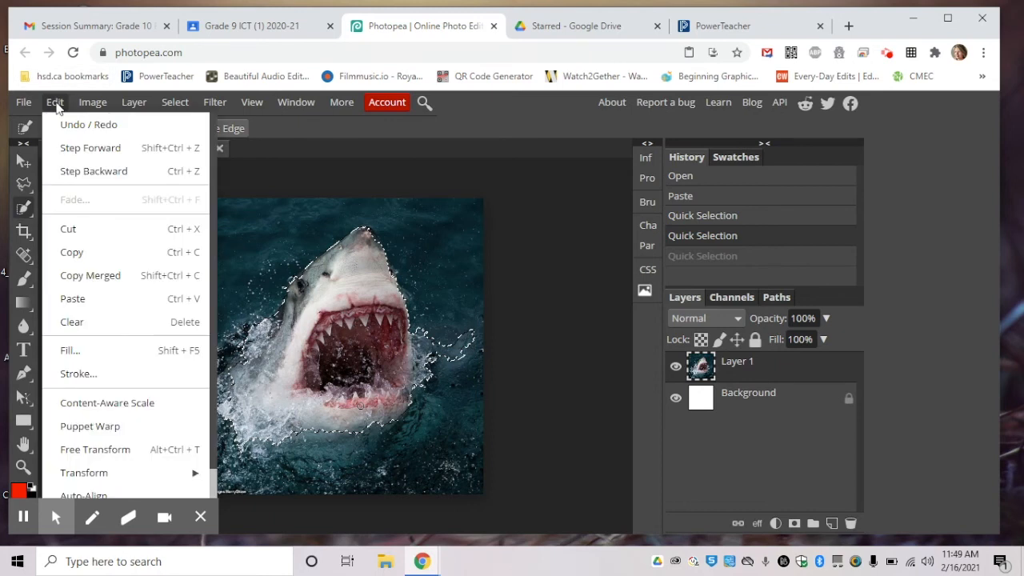
click(79, 251)
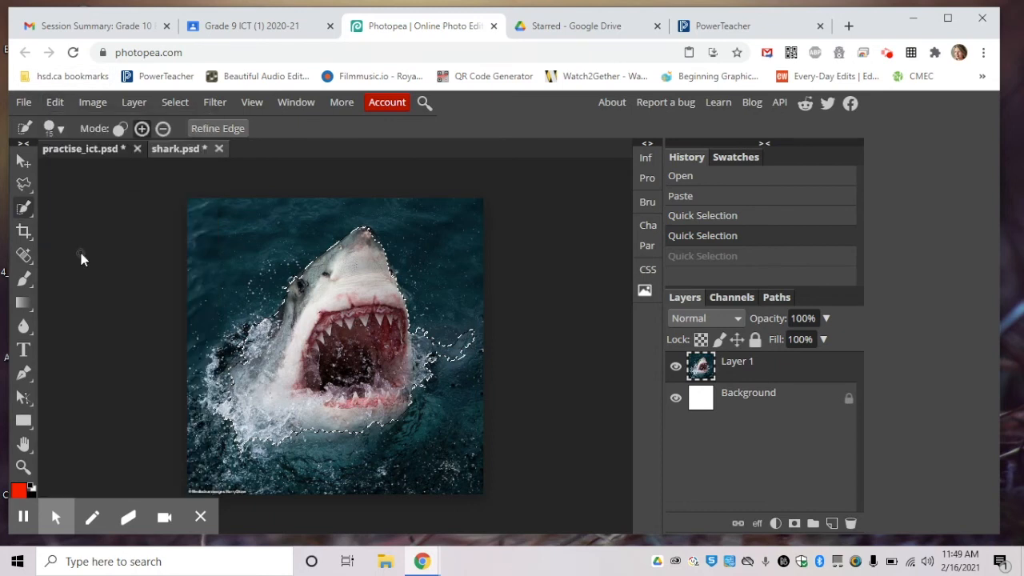
click(86, 151)
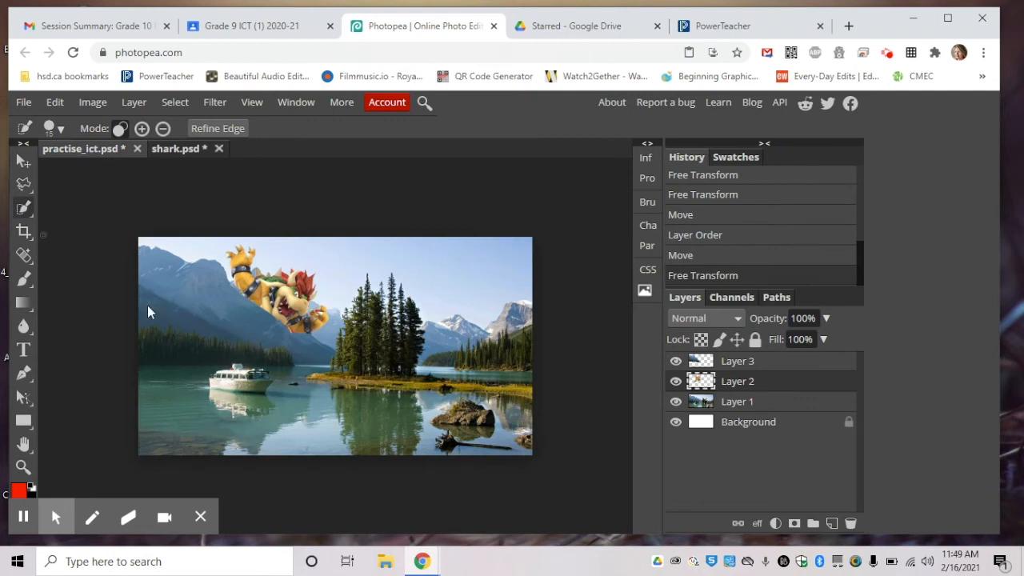
click(55, 104)
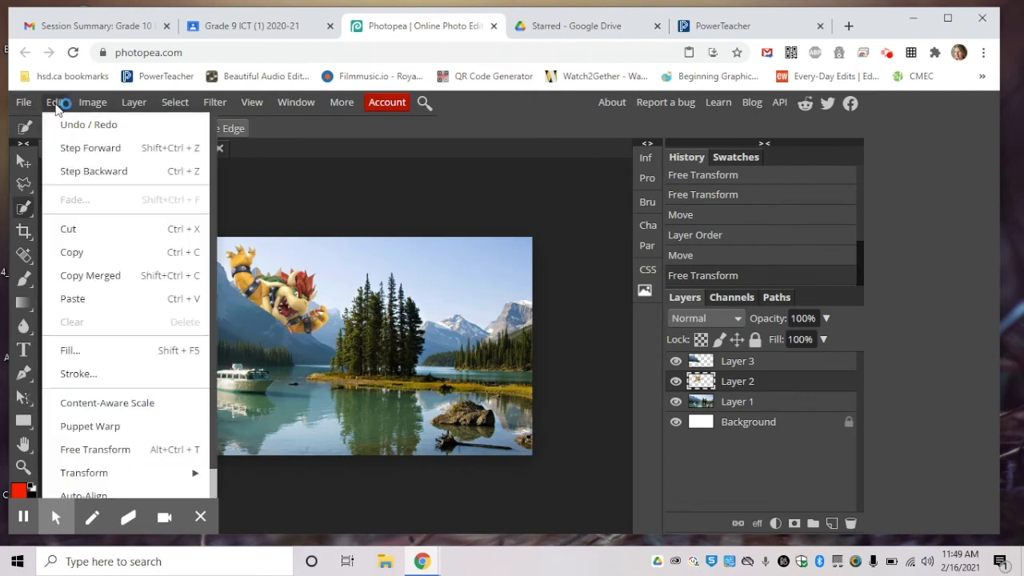
click(82, 300)
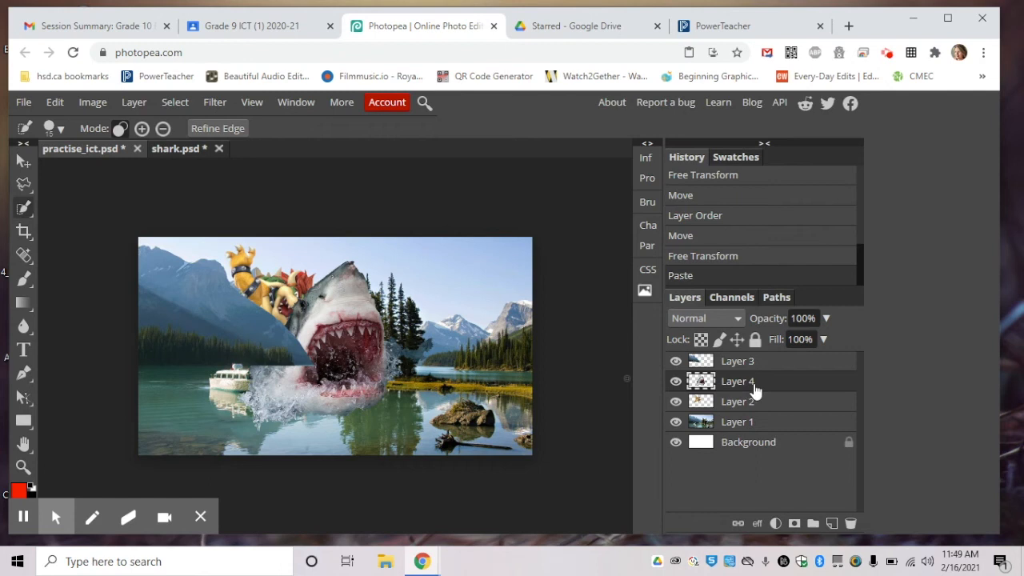
Step: Place the shark's Layer 4 above Layer 3 and shift the shark left and slightly down over the boat
drag(752, 388, 744, 354)
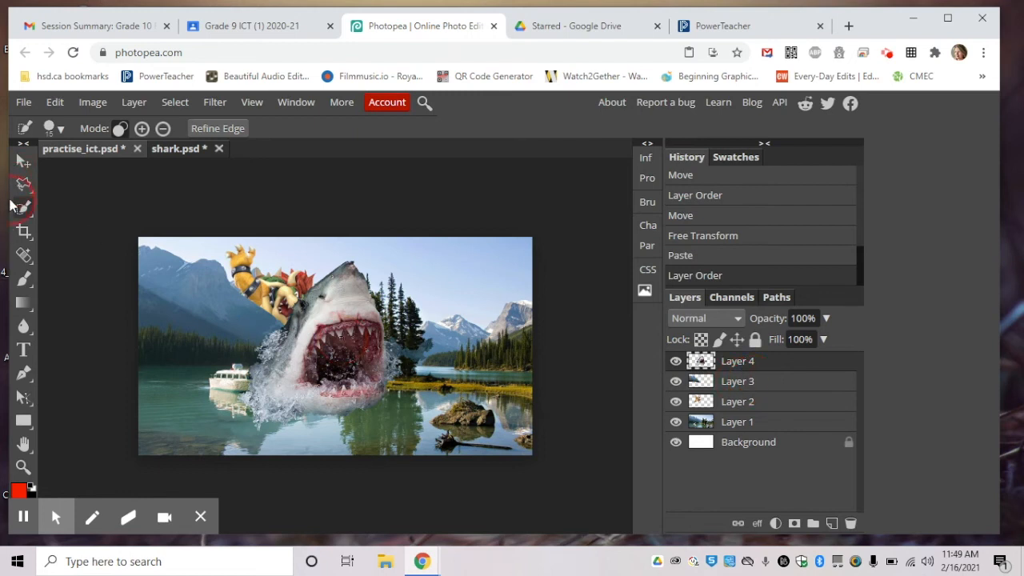
click(23, 162)
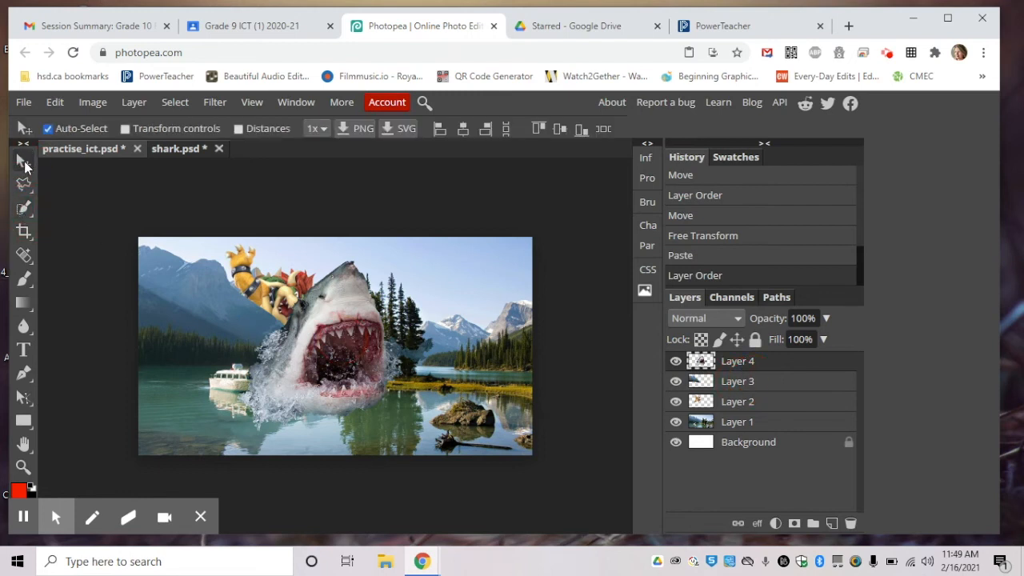
drag(349, 326, 269, 349)
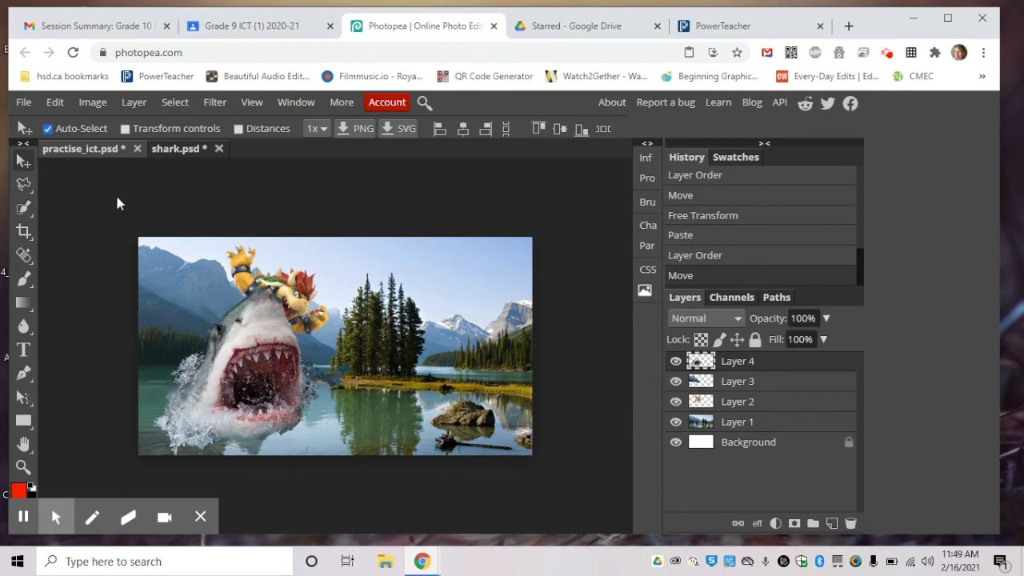
Step: Scale the shark proportionally to about 49.9%, position it in the water just left of the boat, and apply the transform
click(54, 101)
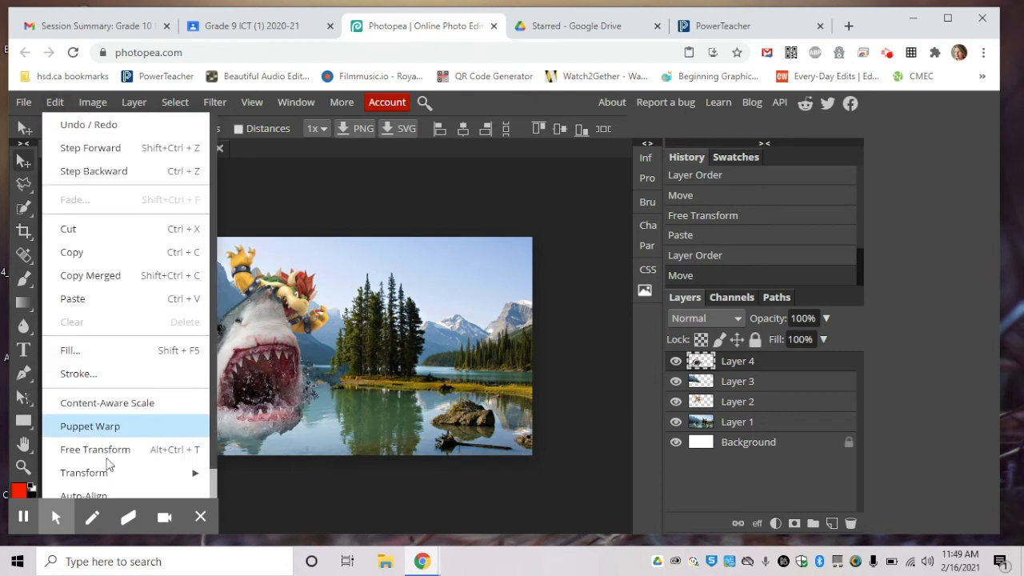
mouse_move(113, 471)
click(243, 308)
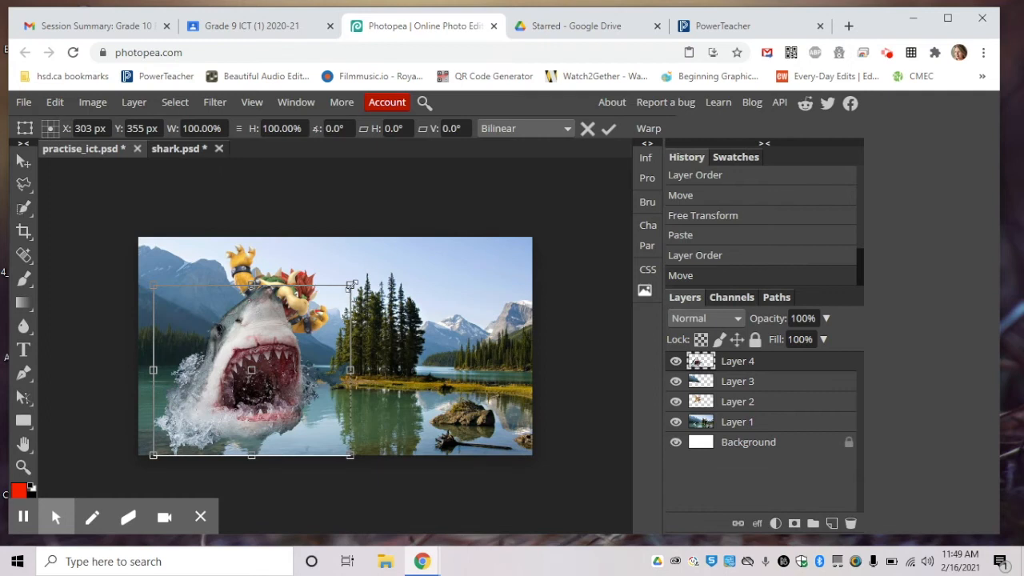
drag(350, 285, 250, 376)
drag(222, 424, 220, 410)
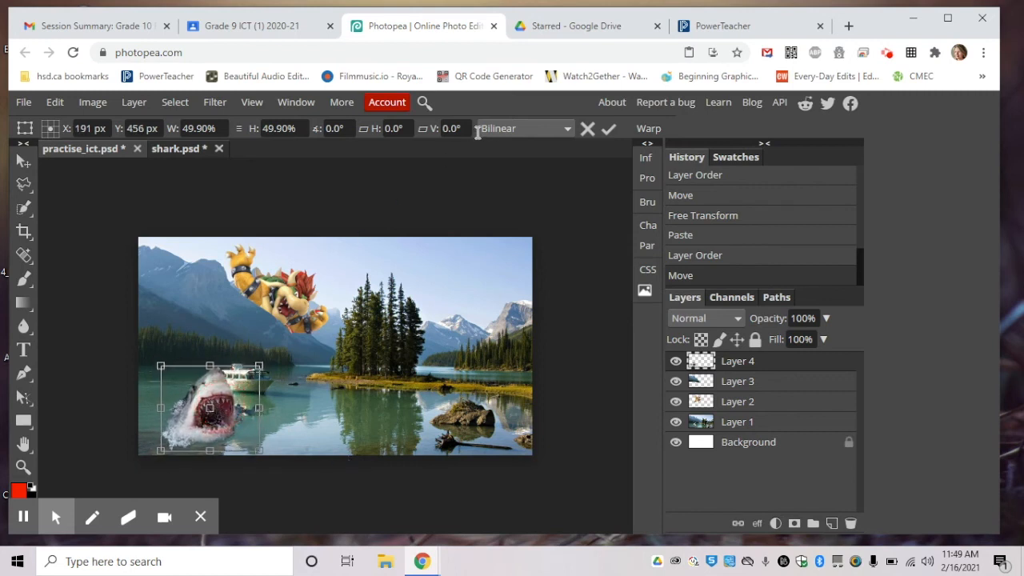
click(608, 129)
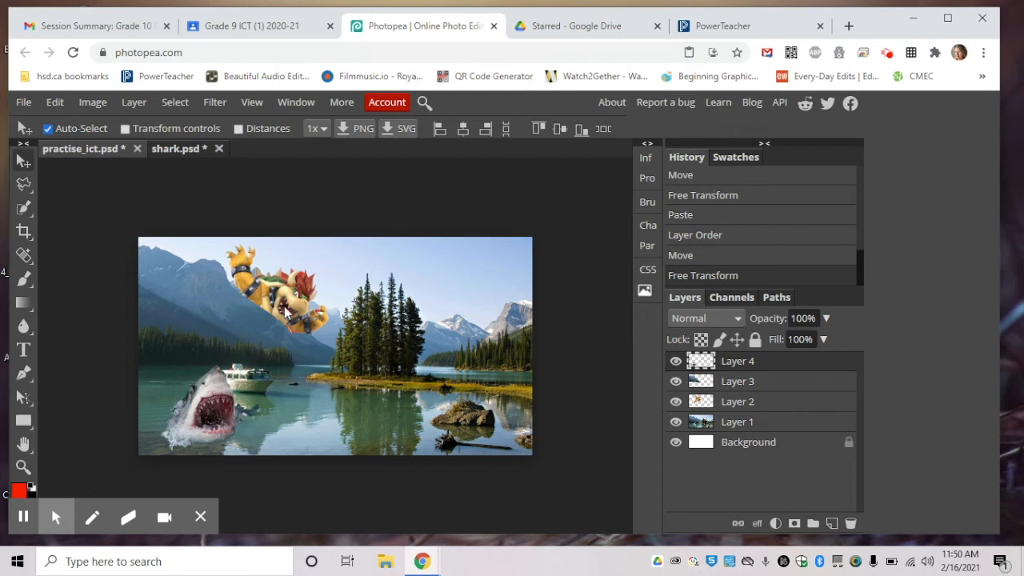
click(336, 314)
Step: Close shark.psd without saving, leaving practise_ict.psd as the open document
click(212, 153)
click(218, 150)
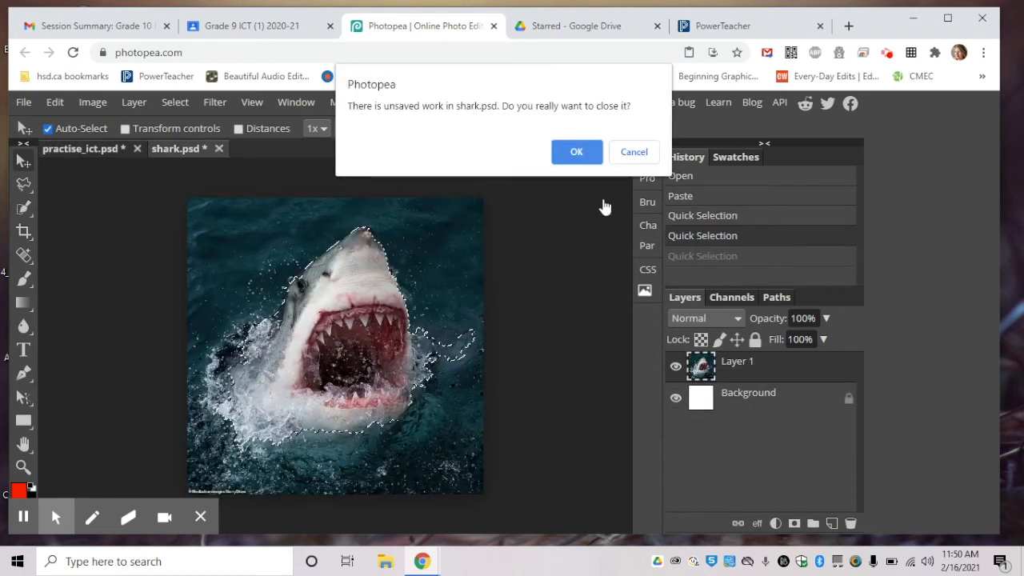
click(576, 155)
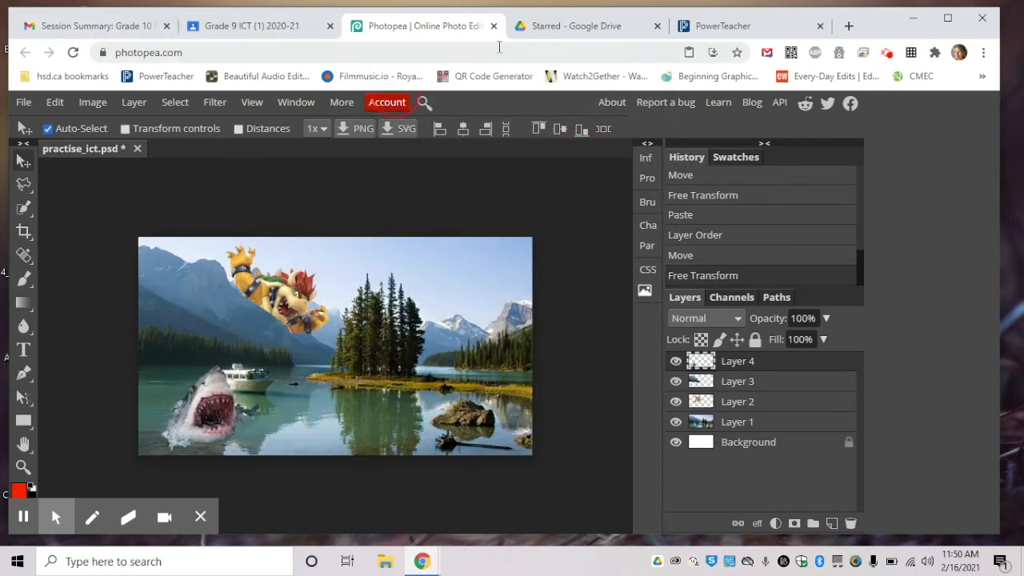
Step: Switch to the Google Classroom stream, open bernie_no_back.jpg from the tutorial post, and copy the image
click(237, 28)
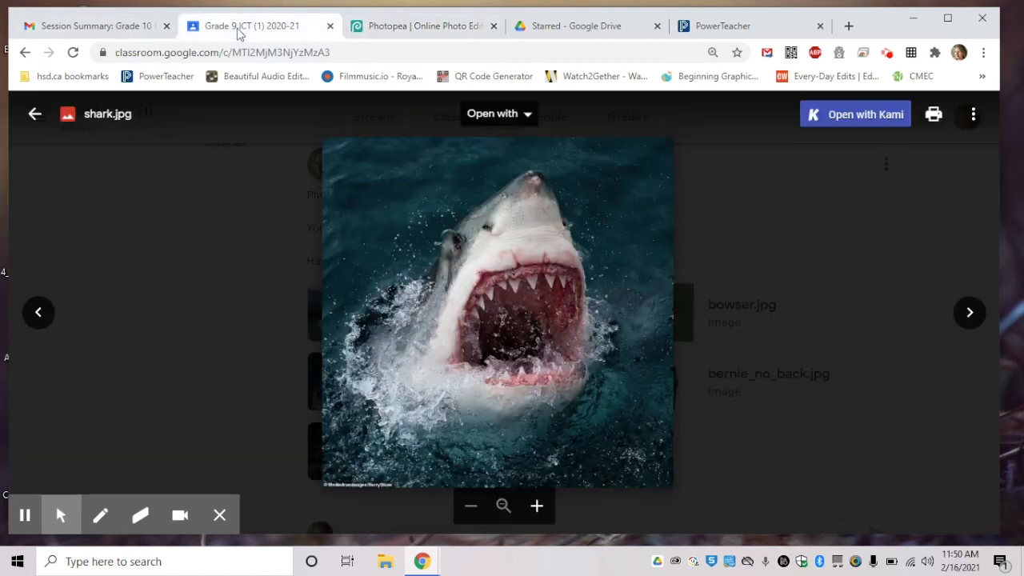
click(255, 234)
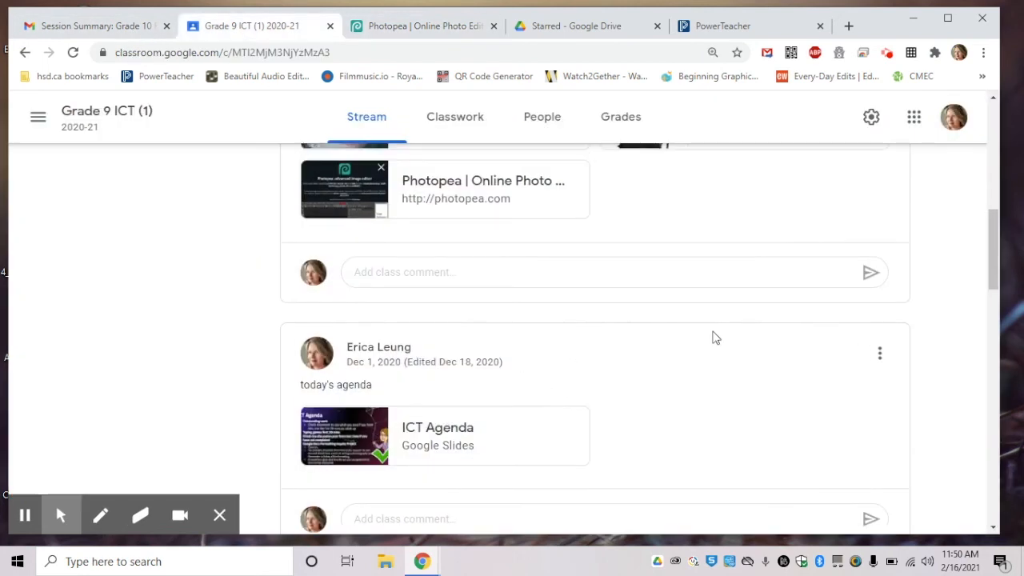
scroll(996, 263, up, 3)
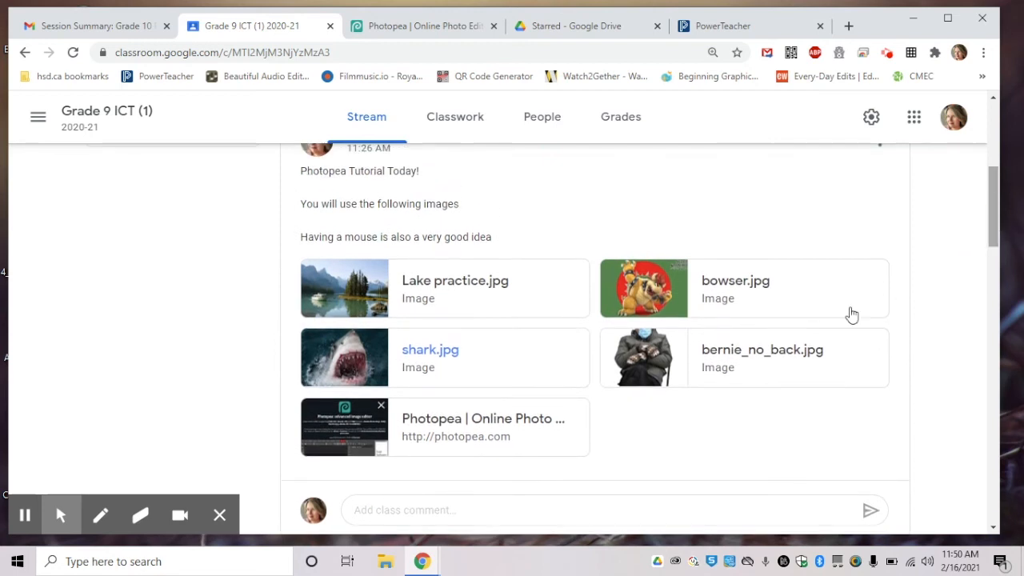
click(797, 352)
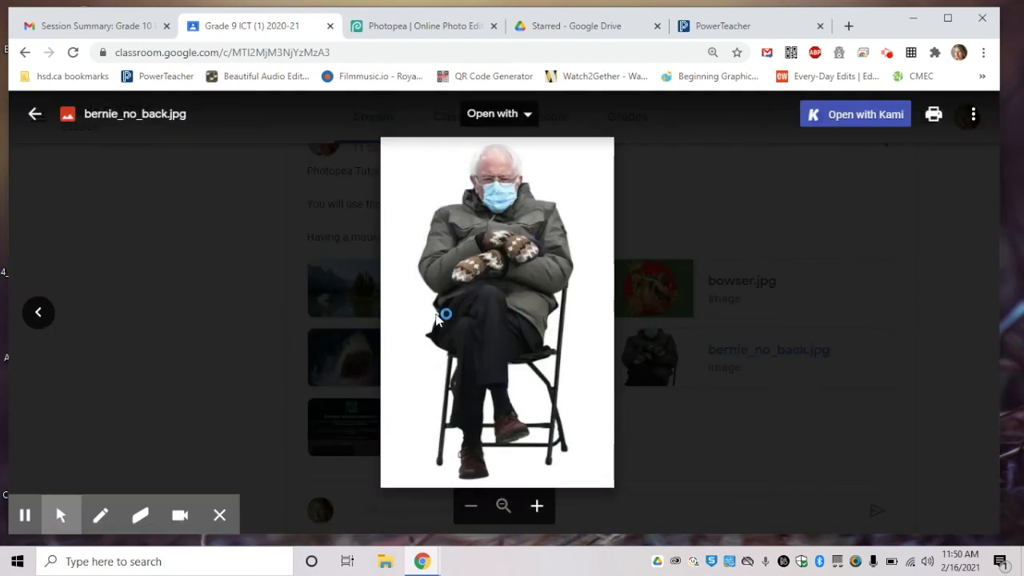
right_click(447, 197)
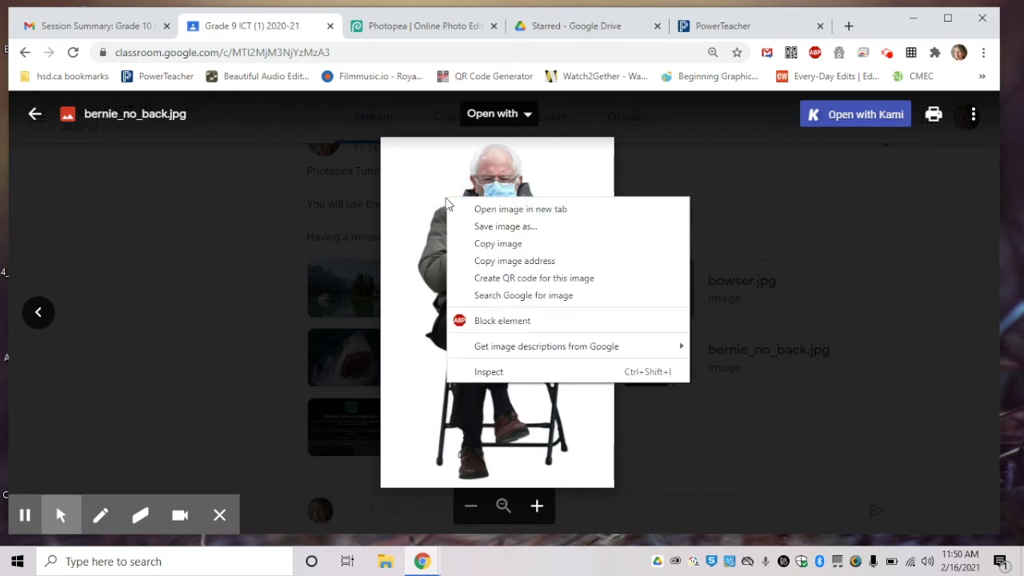
click(479, 245)
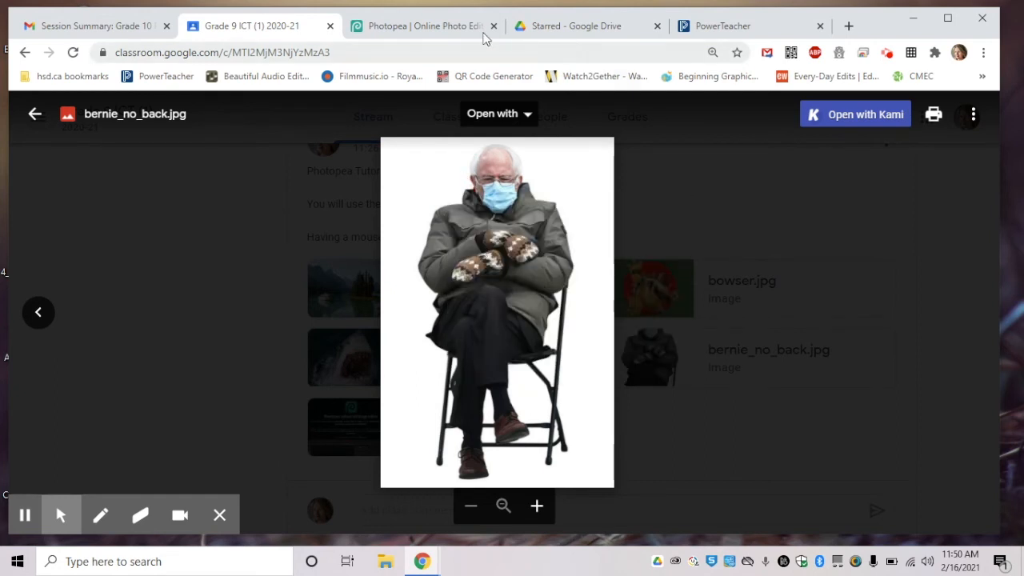
Step: Return to Photopea and paste the copied Bernie image into practise_ict.psd
click(418, 26)
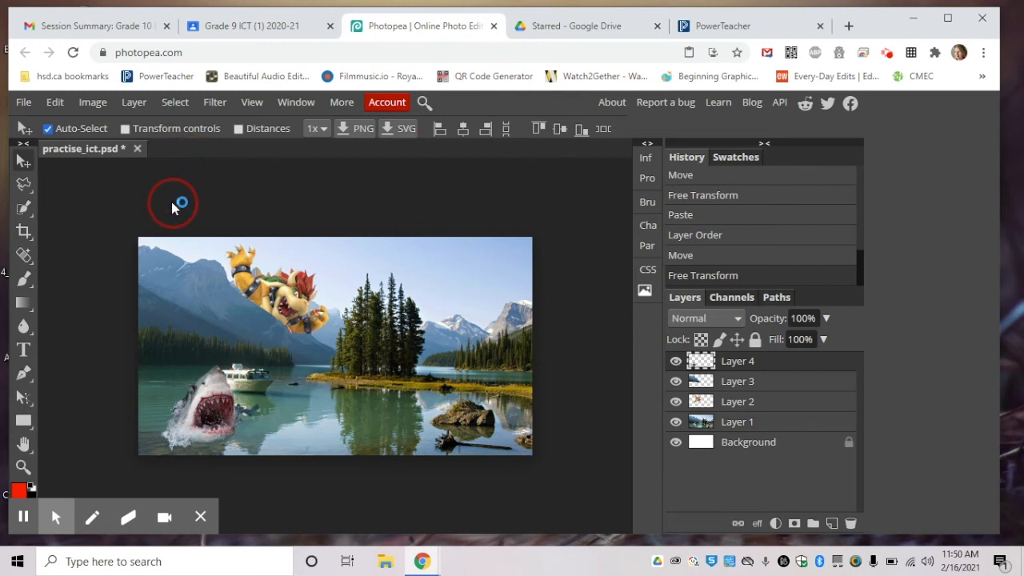
click(55, 103)
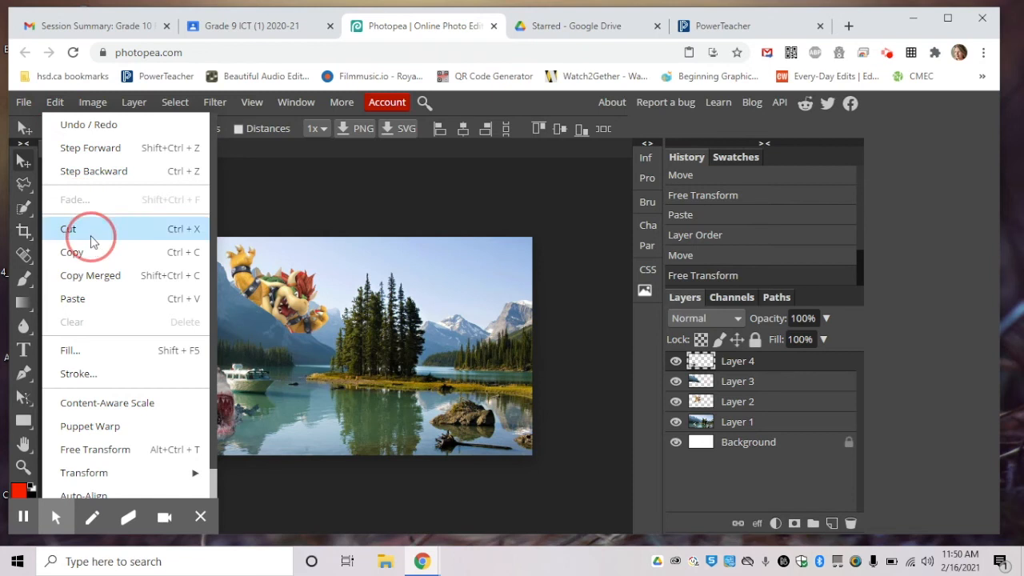
click(80, 304)
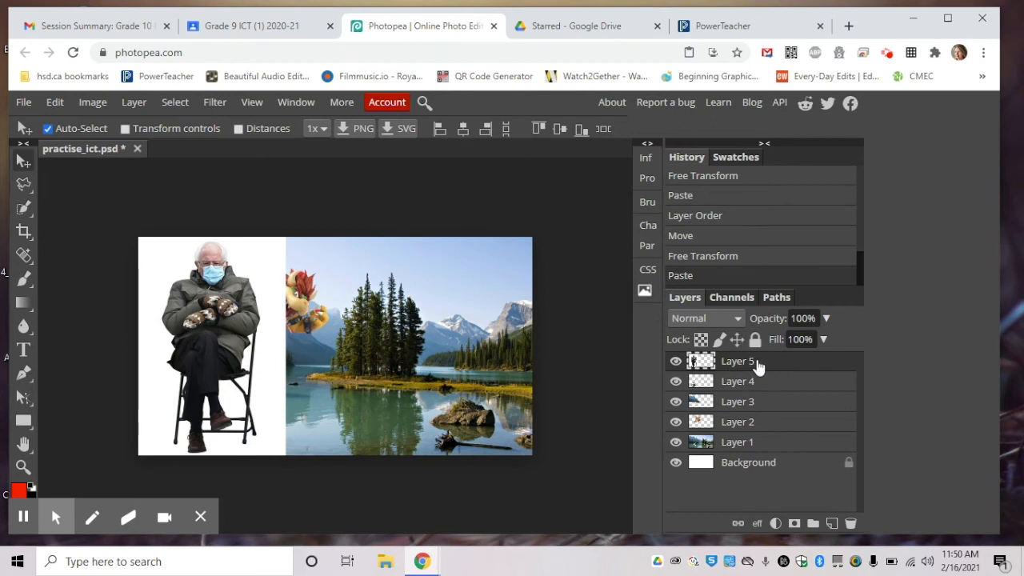
Step: Scale the Bernie image on Layer 5 proportionally to about 80.9%, move it to the middle of the scene, and apply the transform
click(206, 272)
click(61, 105)
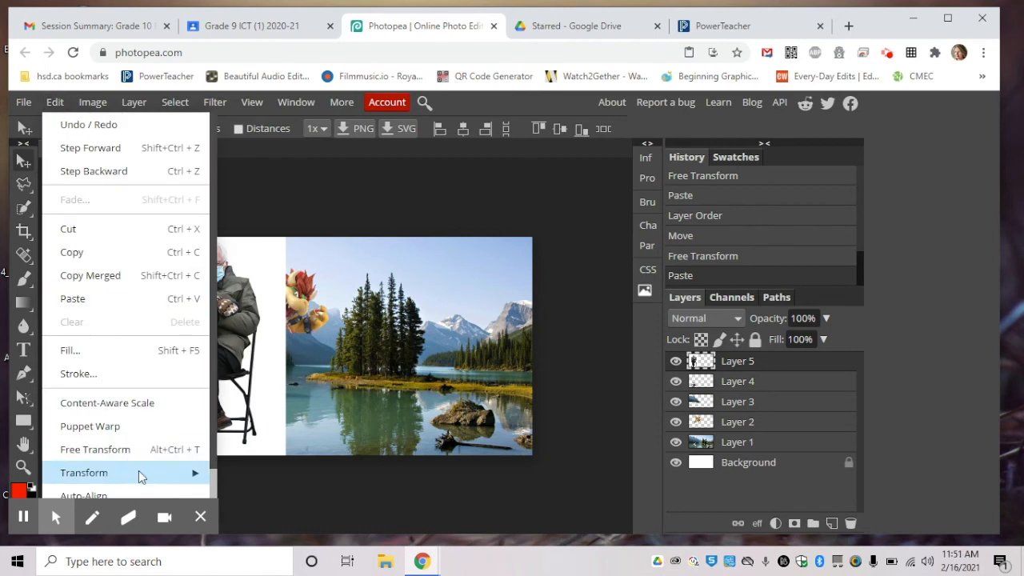
mouse_move(139, 471)
click(248, 304)
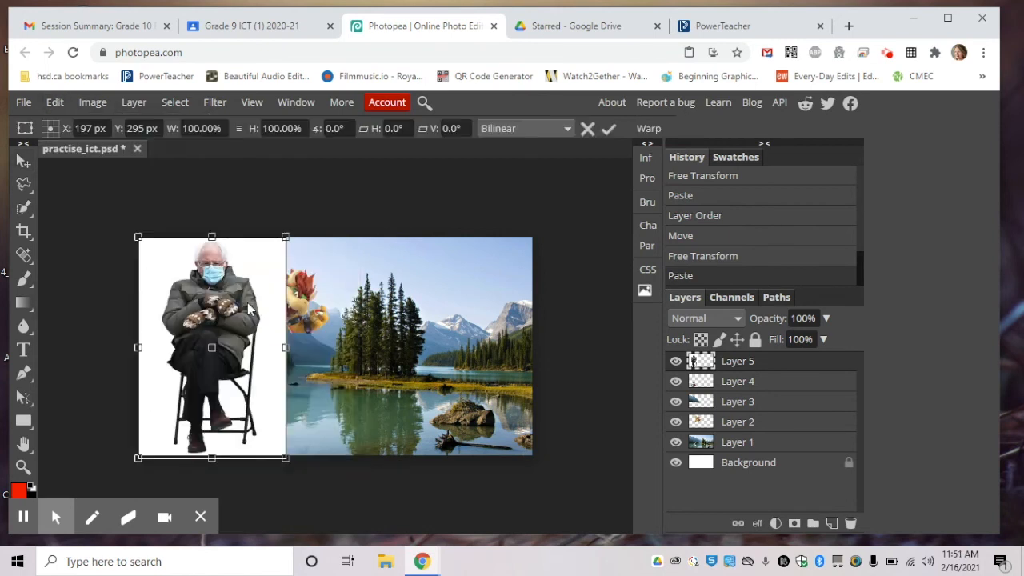
drag(285, 238, 259, 270)
drag(231, 416, 394, 393)
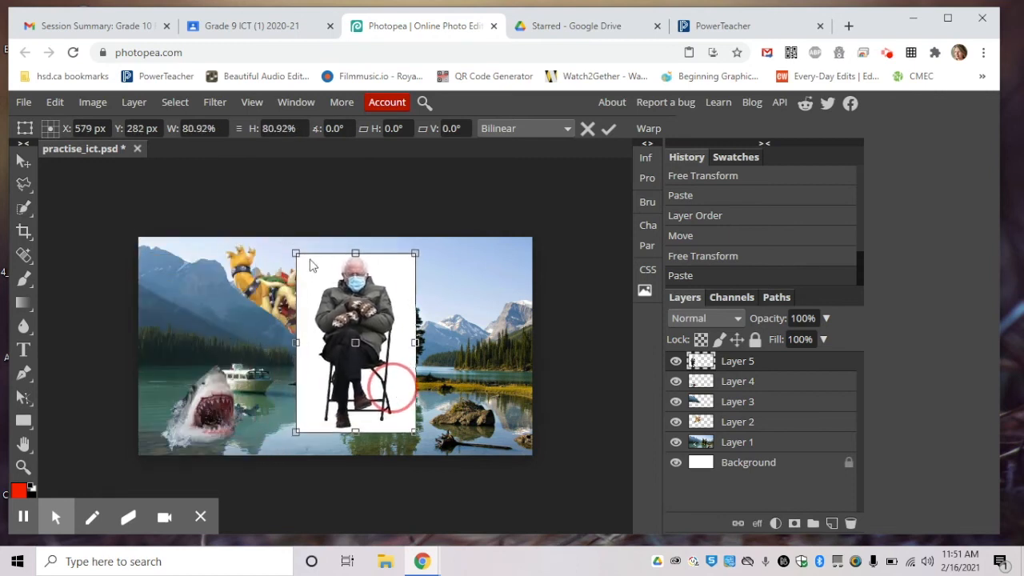
click(608, 129)
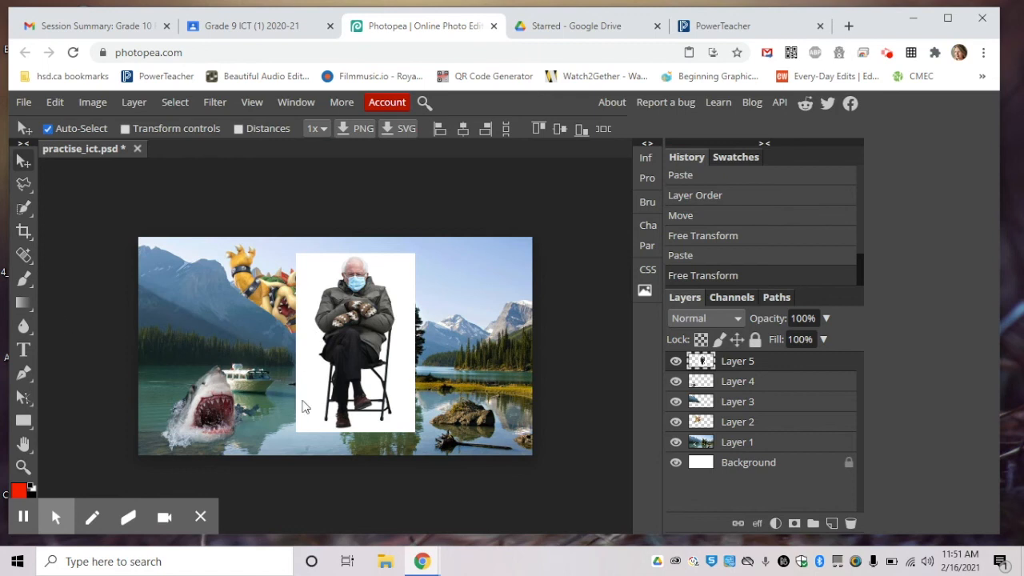
Step: Select the white background around Bernie on Layer 5 with the Magic Wand at tolerance 16, delete it, and deselect
click(25, 210)
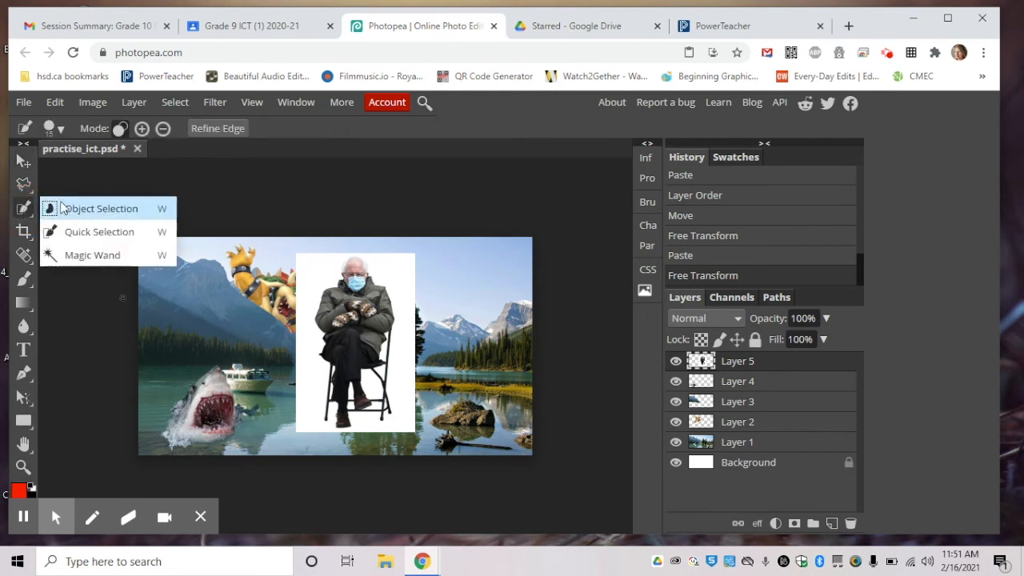
click(91, 256)
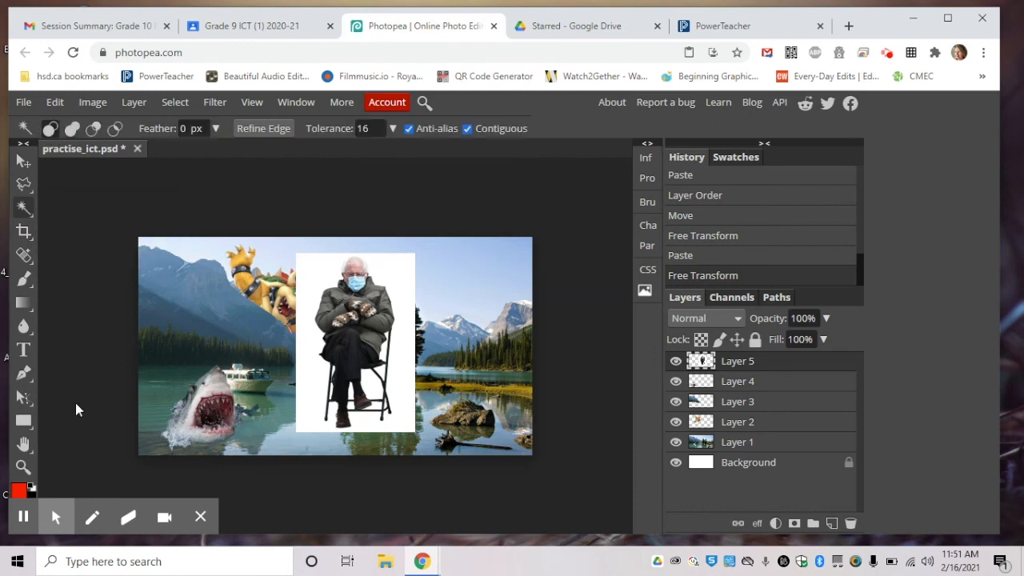
click(23, 467)
alt+click(336, 340)
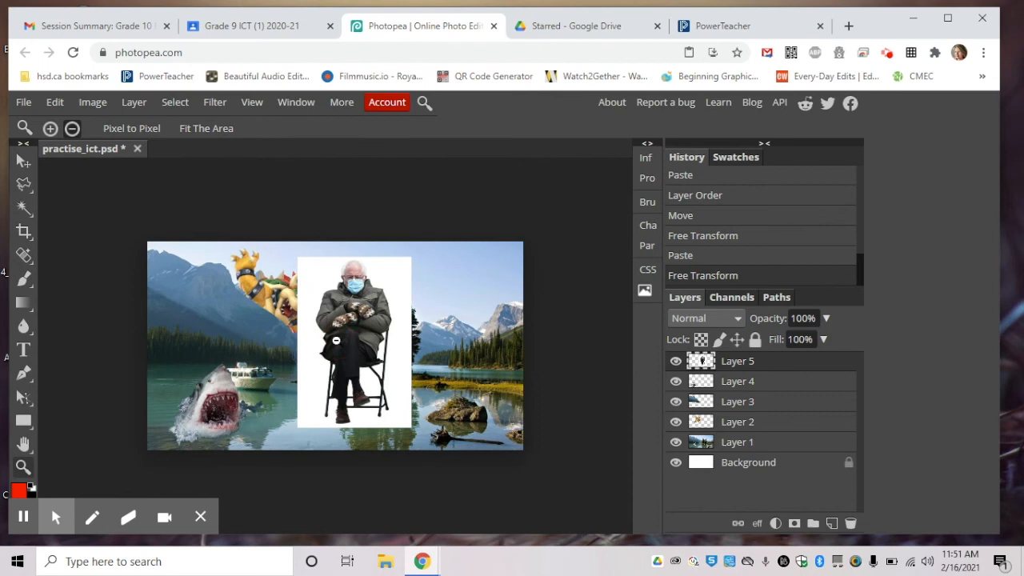
click(49, 128)
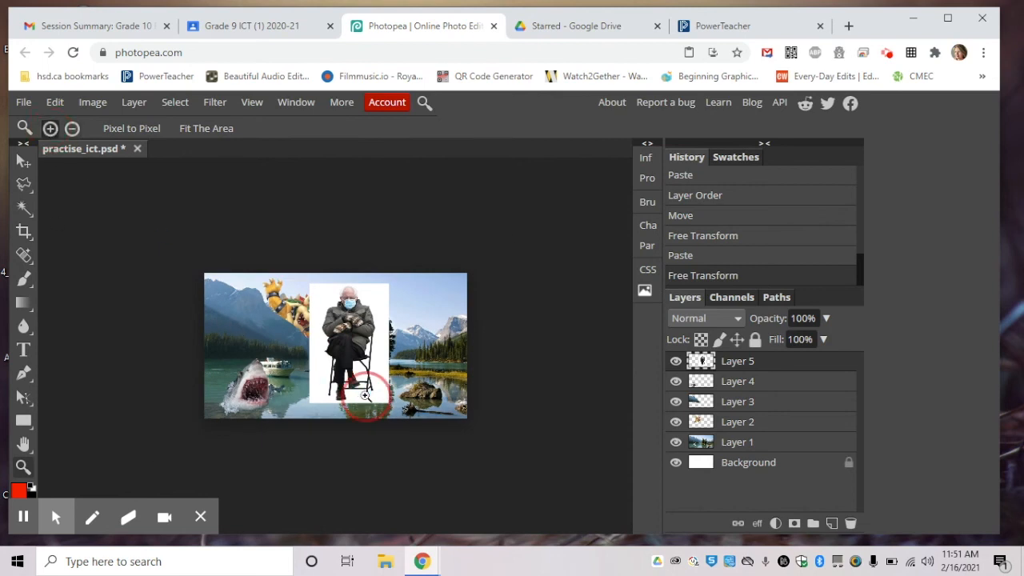
click(358, 386)
click(361, 385)
click(360, 385)
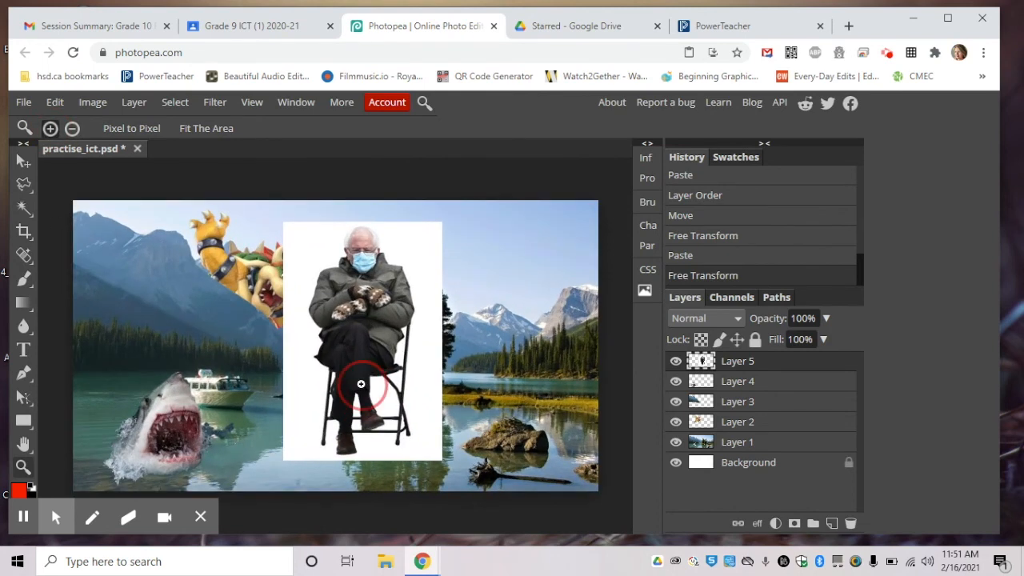
click(327, 299)
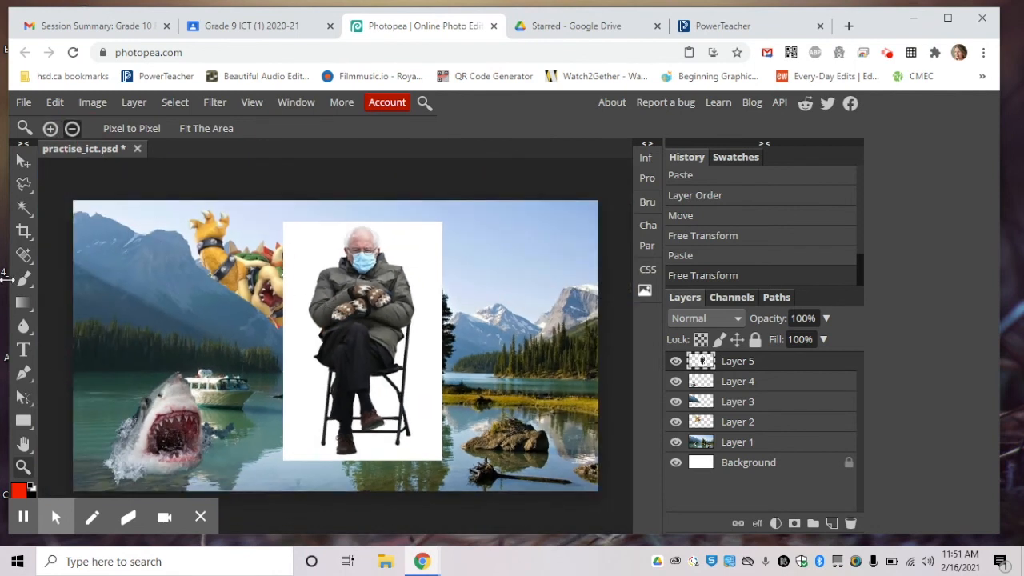
click(25, 210)
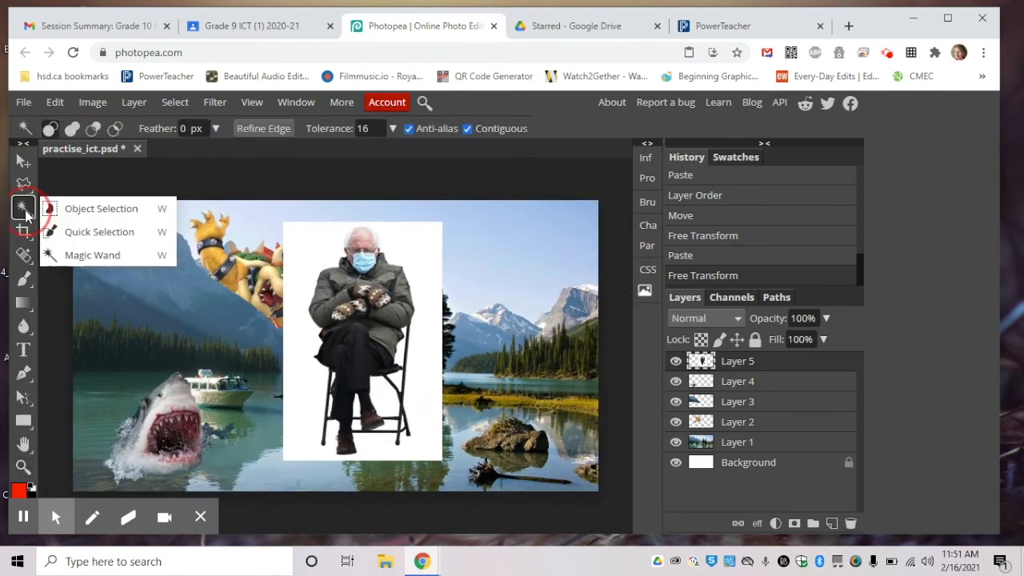
click(25, 210)
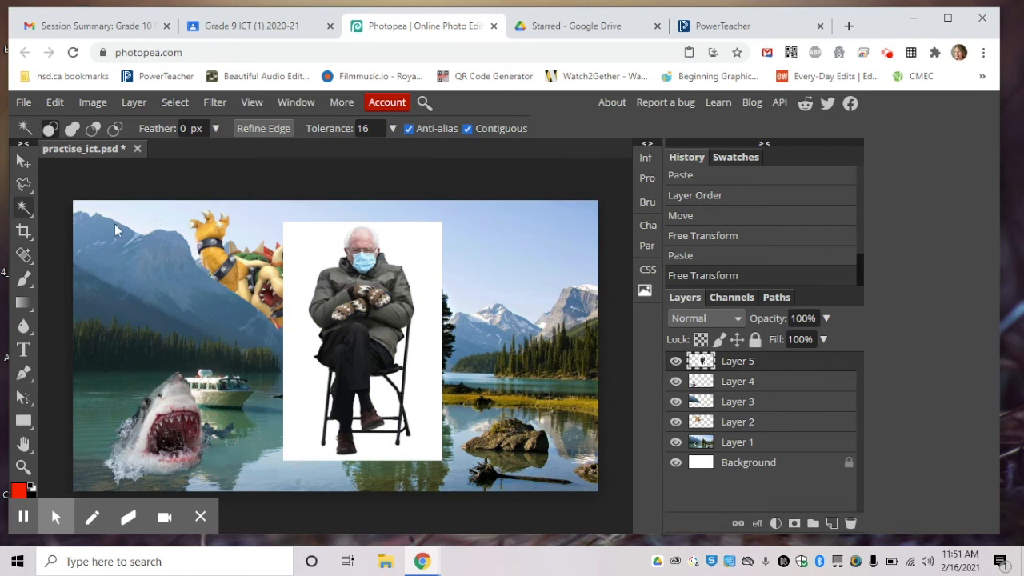
click(317, 261)
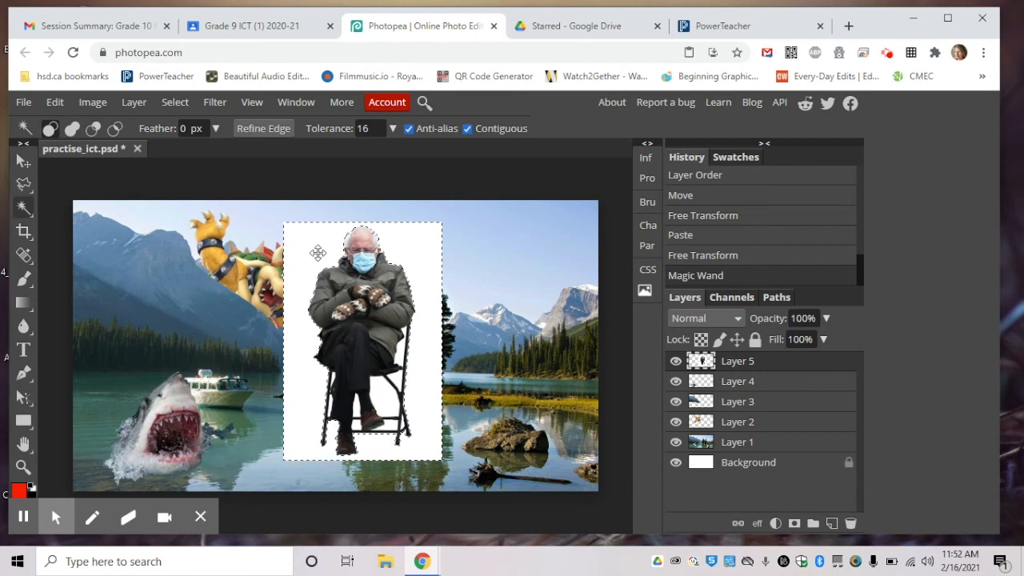
key(Delete)
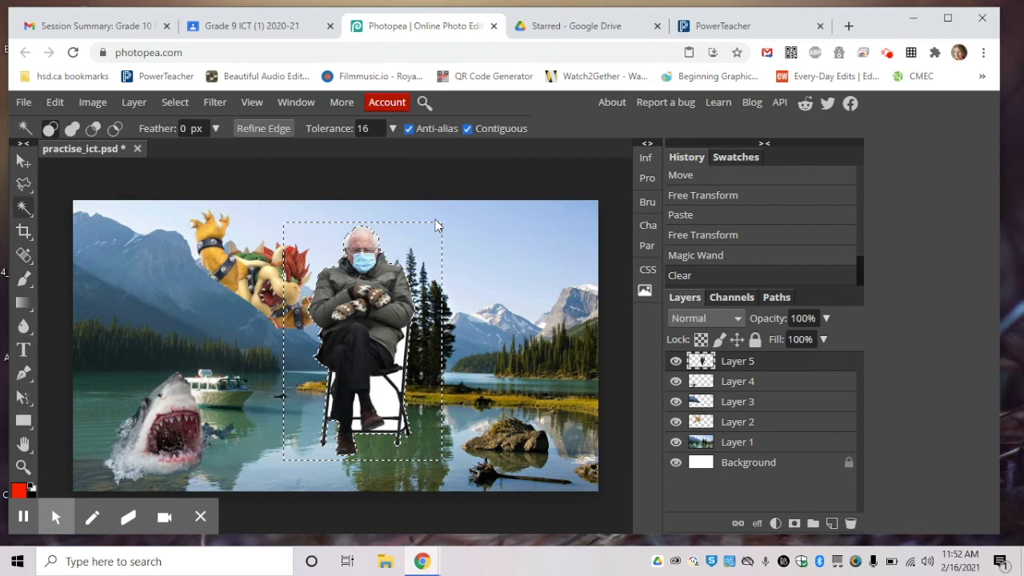
key(ctrl+d)
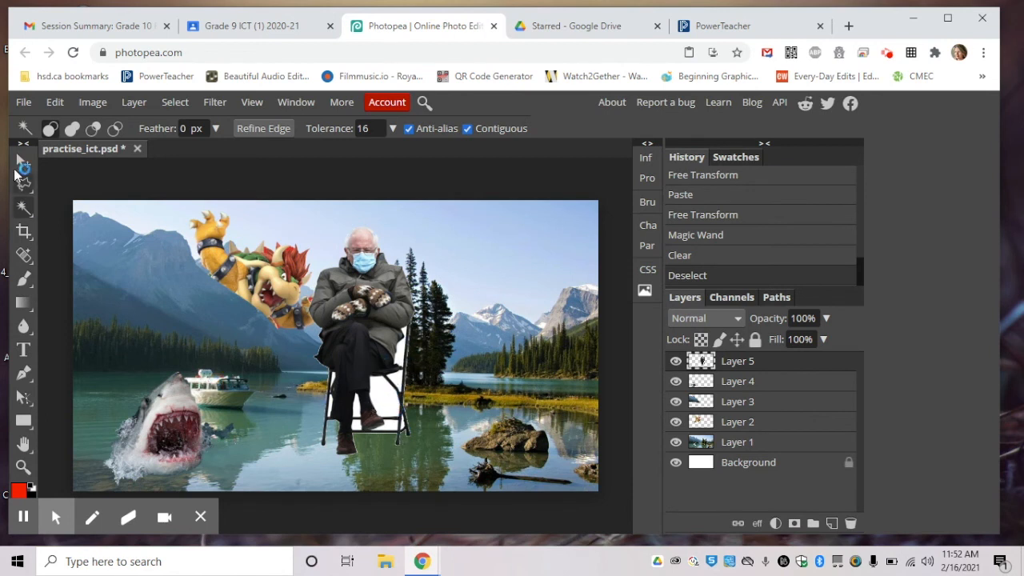
Step: Use the Magic Wand to delete the white patches between Bernie's coat and the chair back and beneath the seat
click(23, 466)
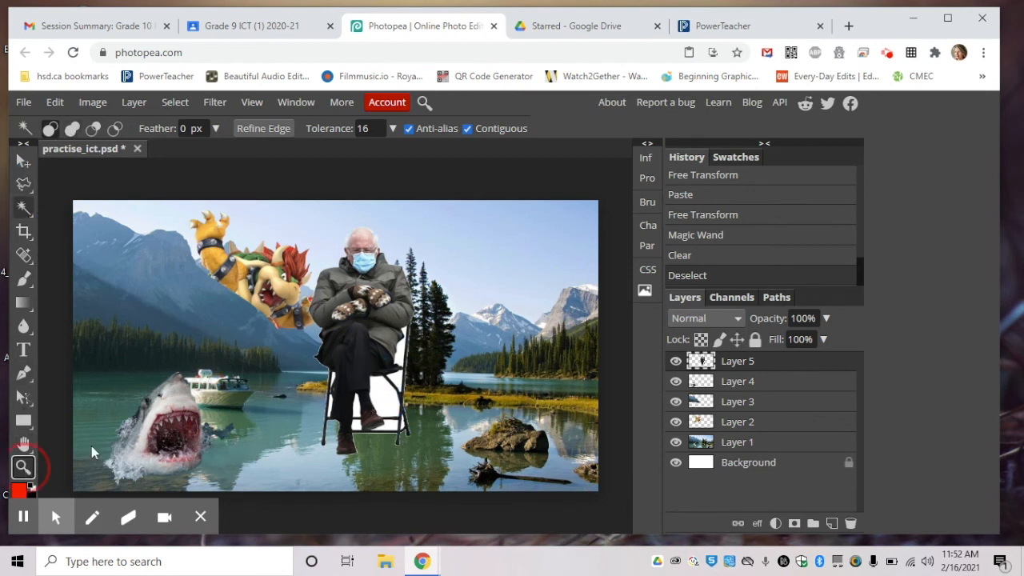
alt+click(392, 378)
click(50, 128)
click(379, 384)
click(390, 392)
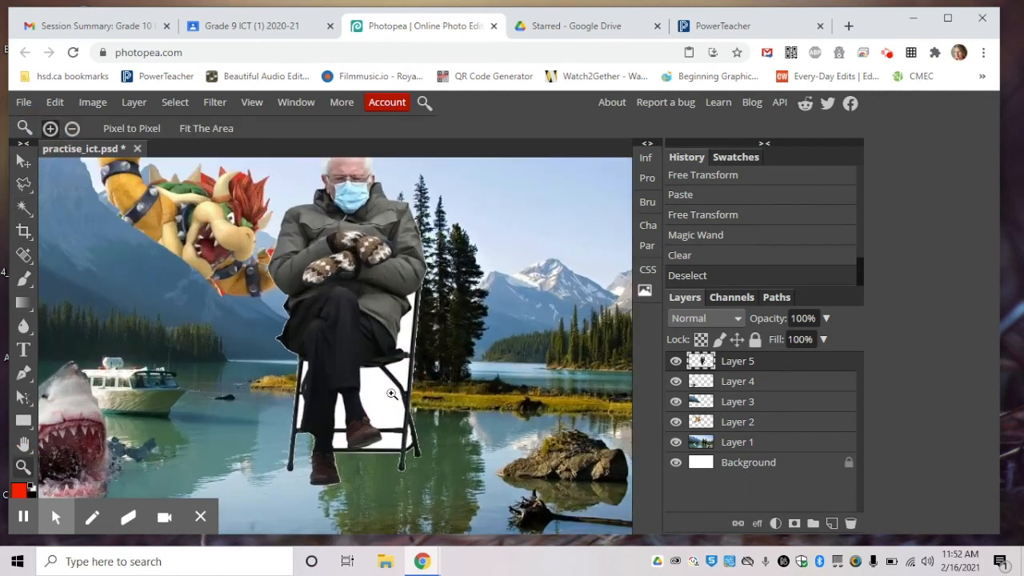
click(24, 207)
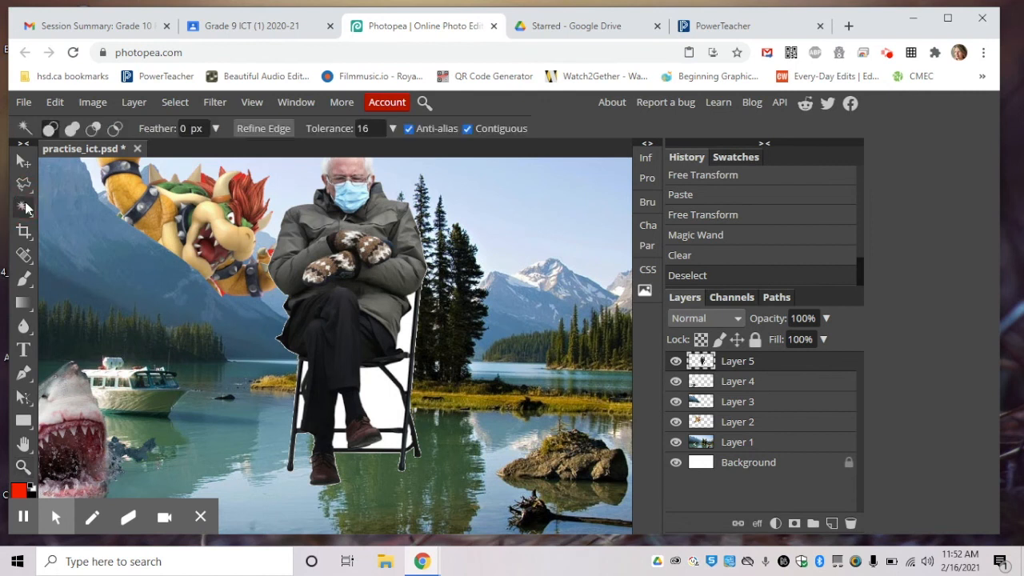
click(410, 332)
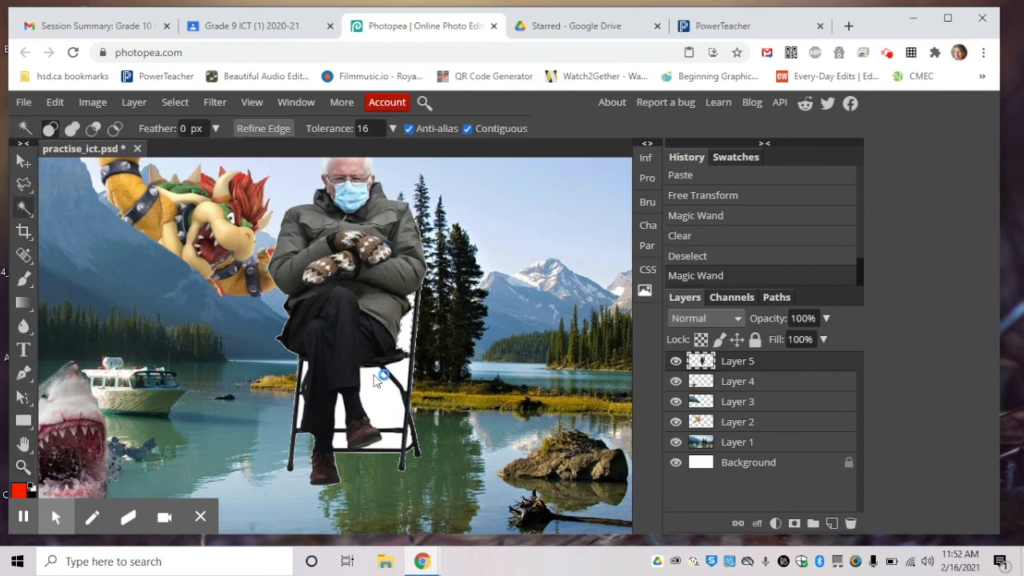
key(Delete)
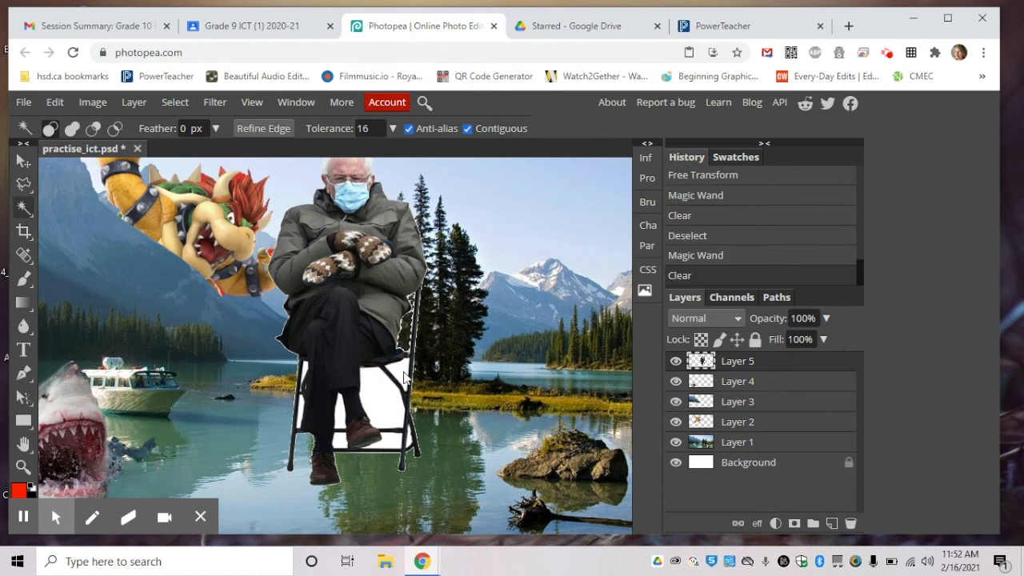
click(391, 384)
key(Delete)
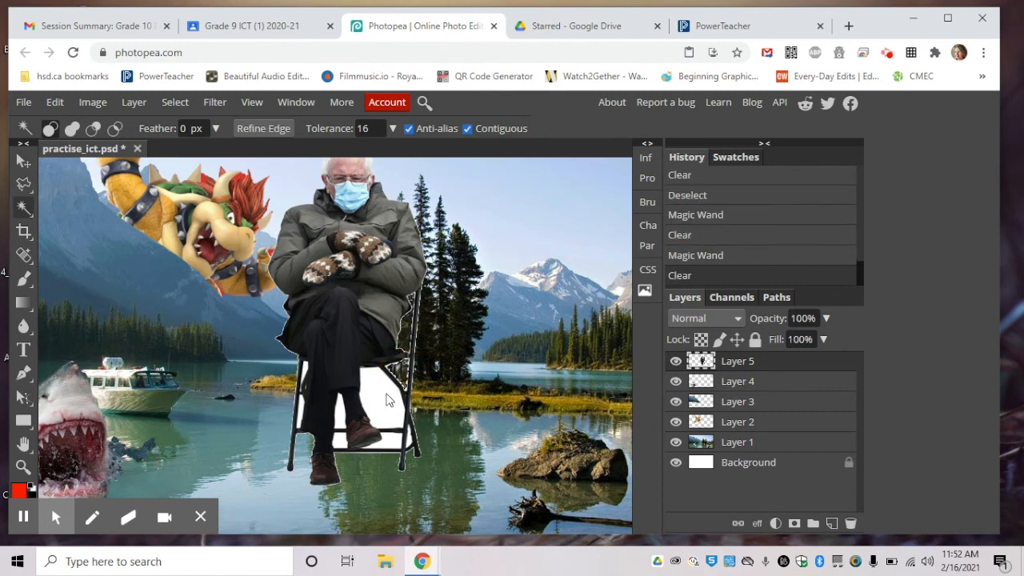
click(390, 385)
key(Delete)
Step: Delete the white gaps between Bernie's legs and between the chair's lower crossbars, selecting each with the Magic Wand
click(344, 412)
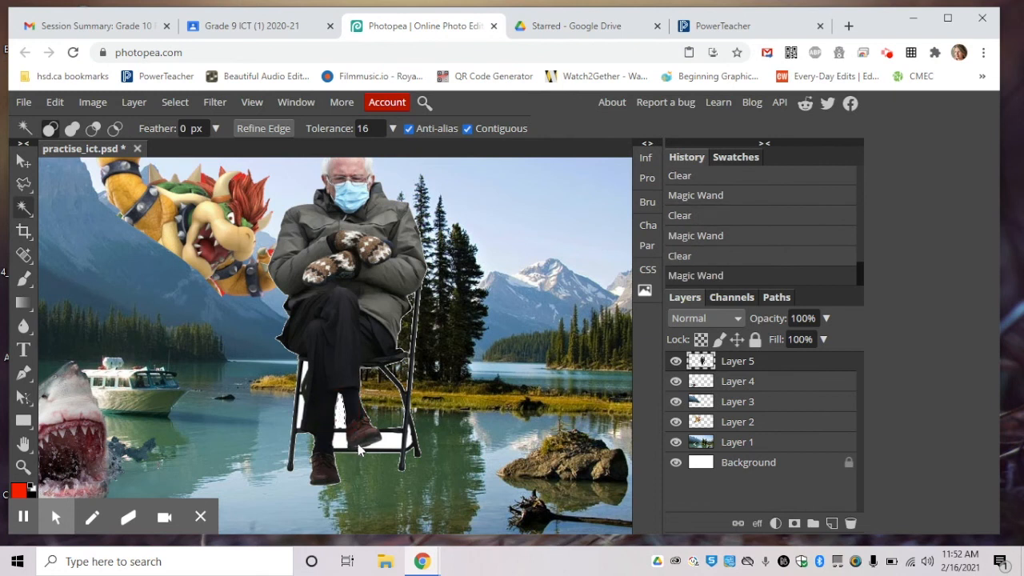
key(Delete)
click(393, 442)
key(Delete)
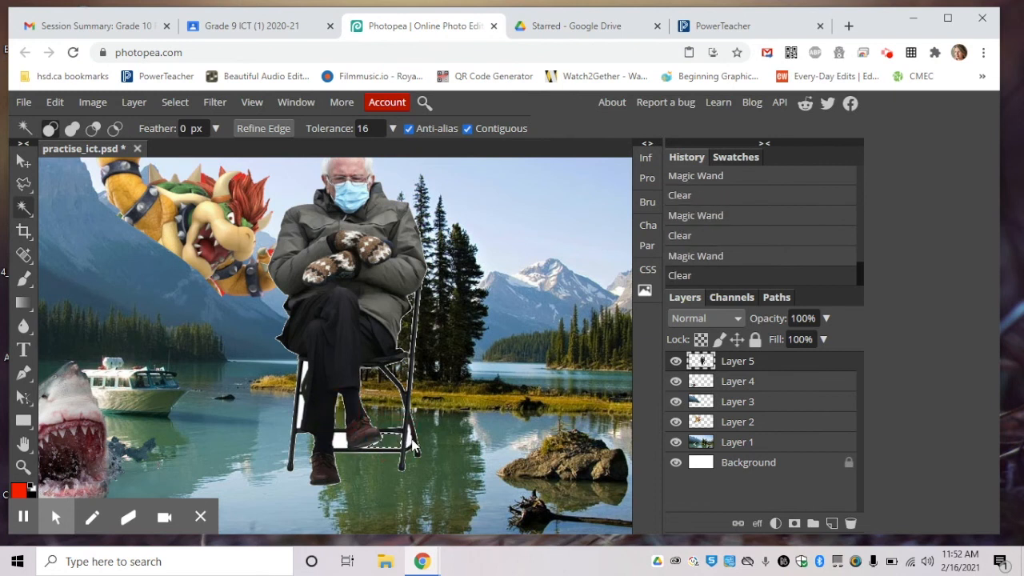
click(409, 444)
key(Delete)
click(342, 439)
key(Delete)
Step: Clear the remaining white slivers between Bernie's trousers and the chair's left leg, and drop the selection
click(301, 411)
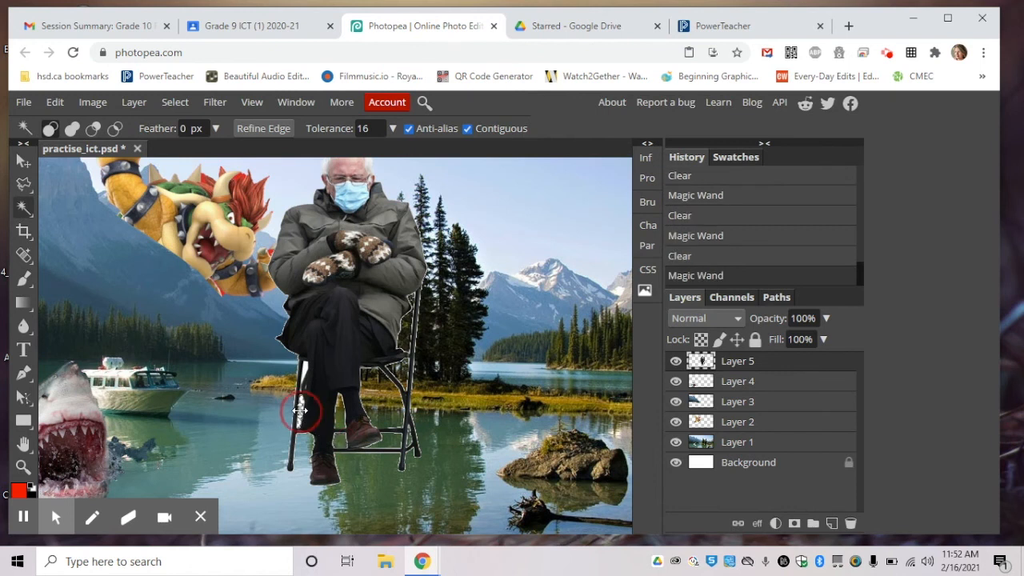
click(310, 374)
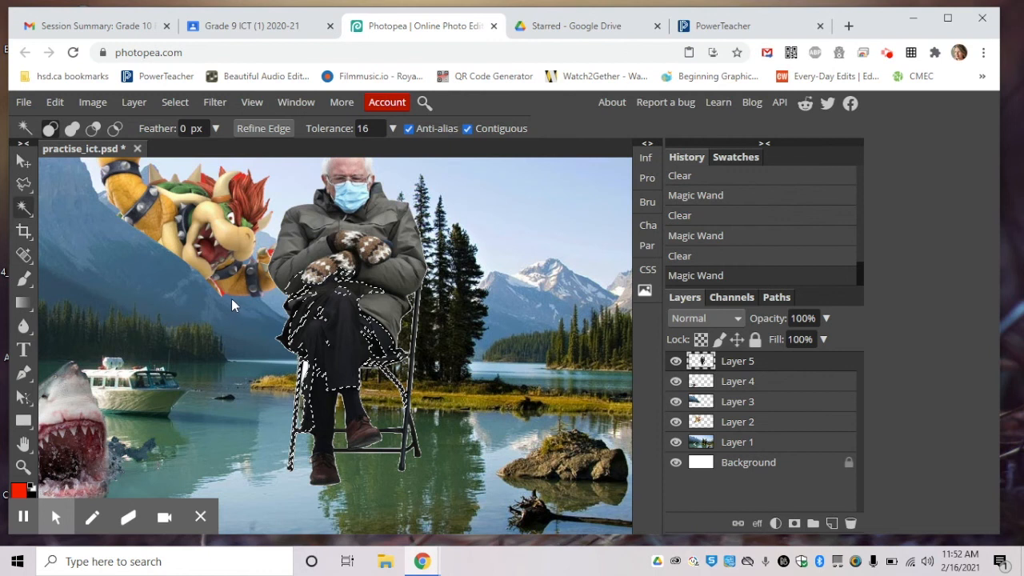
key(ctrl+d)
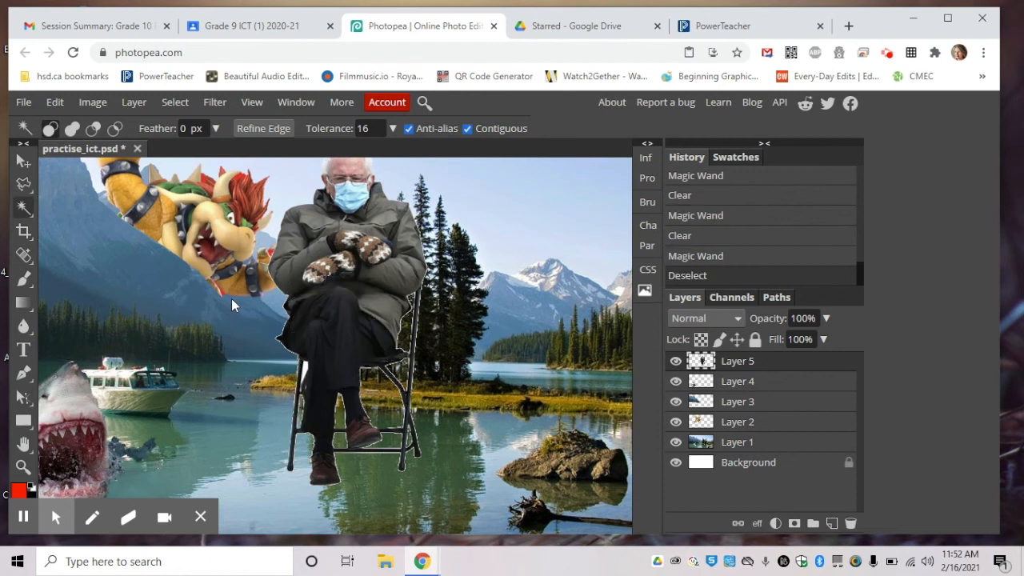
Step: Delete the remaining white sliver between Bernie's trousers and the upper part of the chair's left leg, and drop the selection
click(306, 371)
key(Delete)
key(ctrl+d)
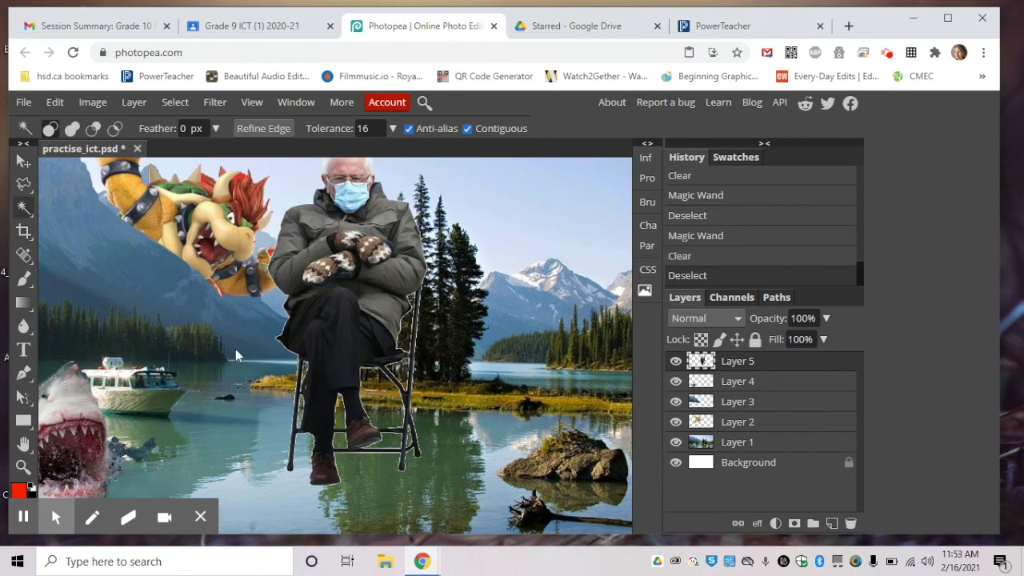
Step: Move Bernie across the scene to the right, placing him over the rock beyond the tree island
click(22, 162)
drag(375, 297, 450, 300)
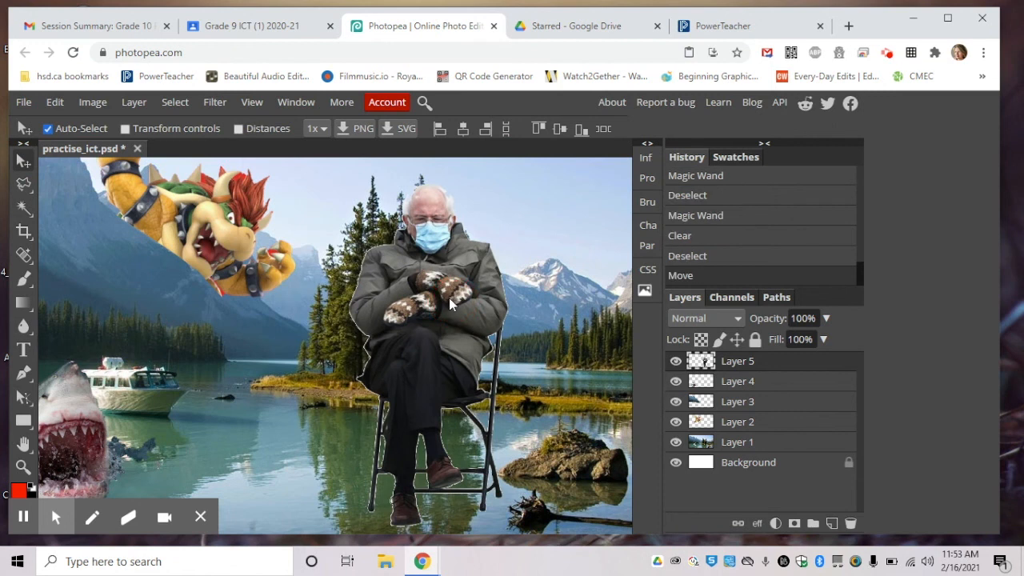
click(449, 298)
click(23, 466)
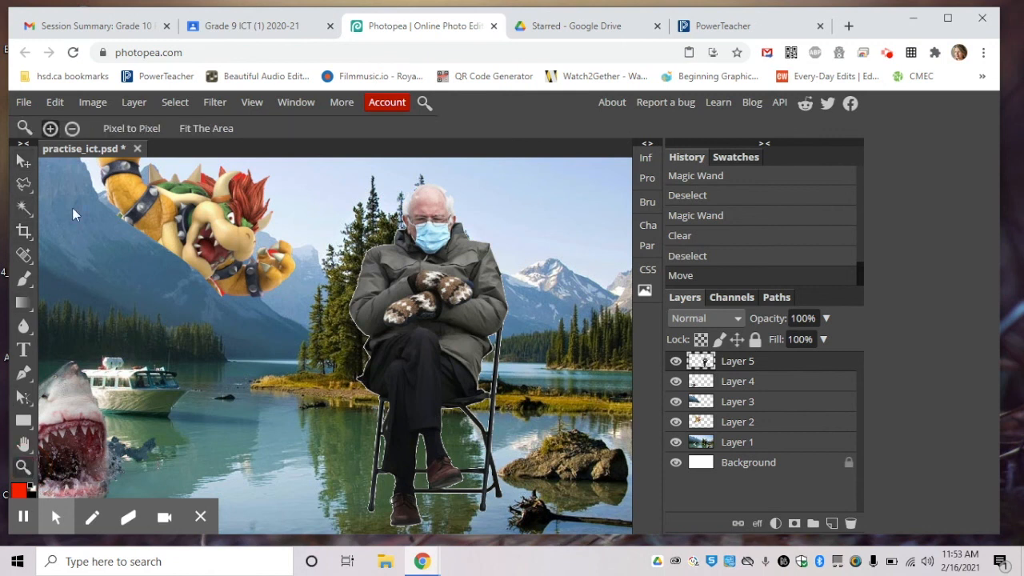
click(72, 128)
click(334, 399)
click(335, 372)
click(23, 161)
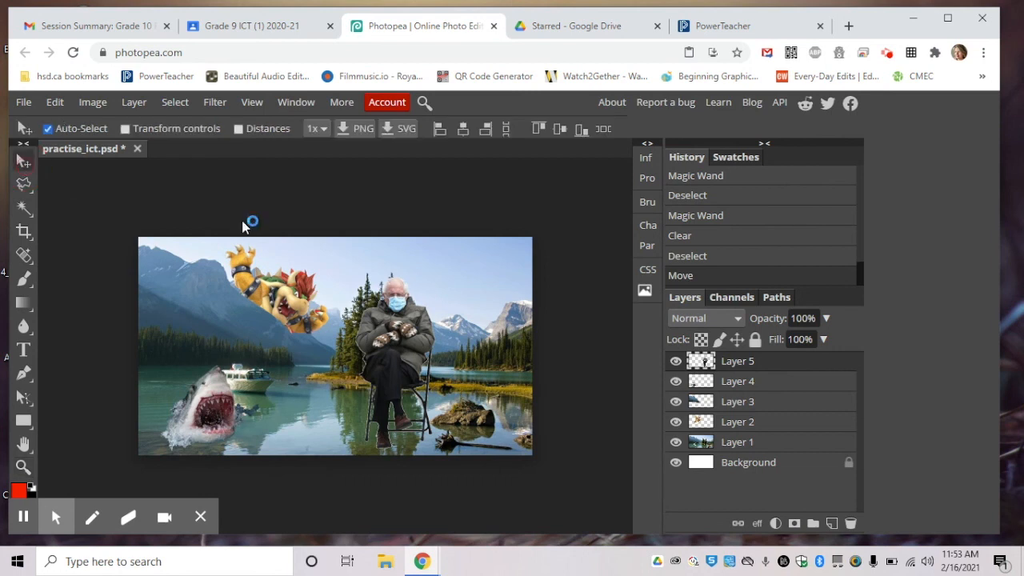
drag(399, 348, 468, 336)
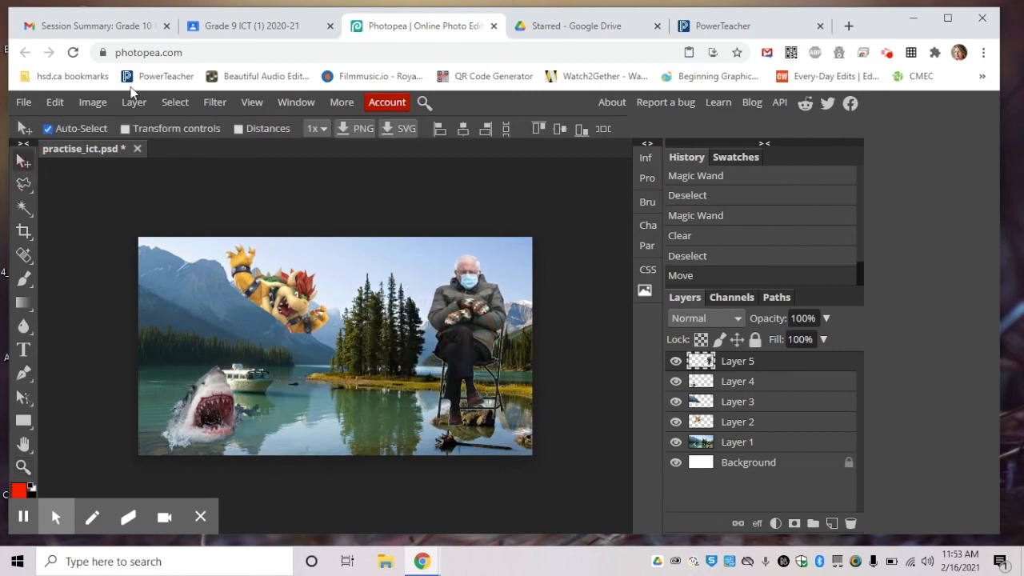
Step: Free-transform Bernie on Layer 5 and tilt him clockwise by about 4.7°
click(54, 101)
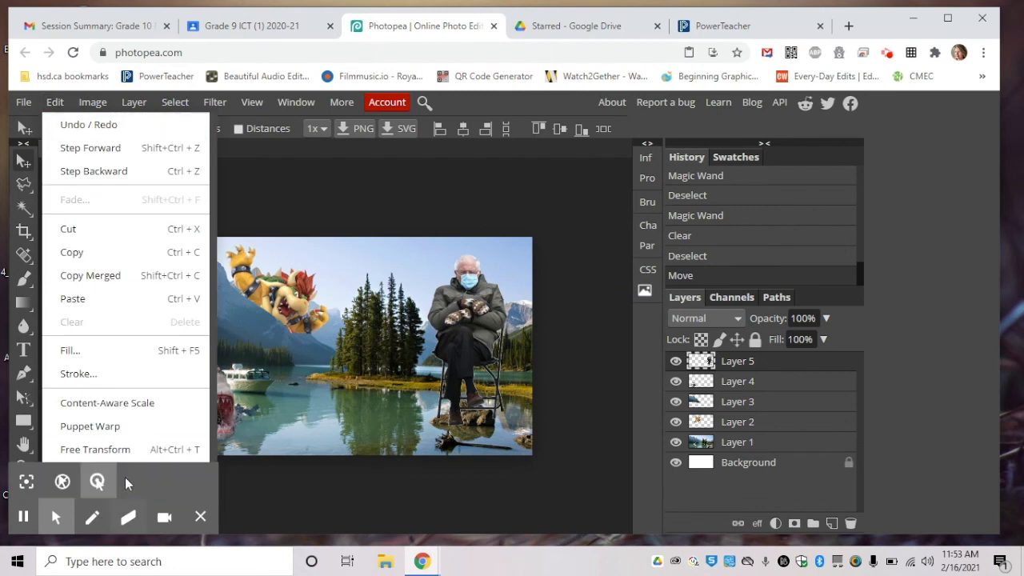
click(138, 445)
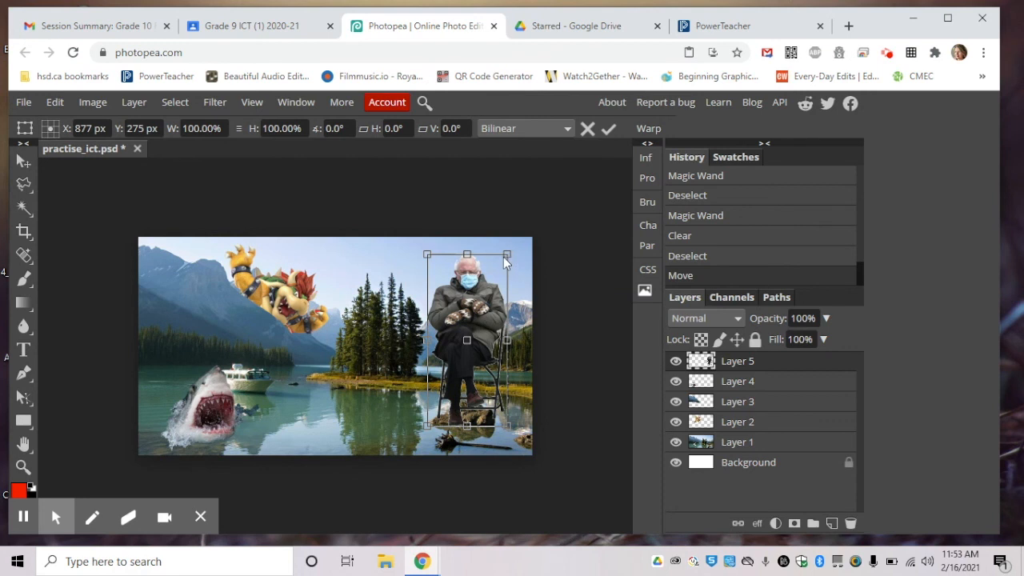
click(55, 103)
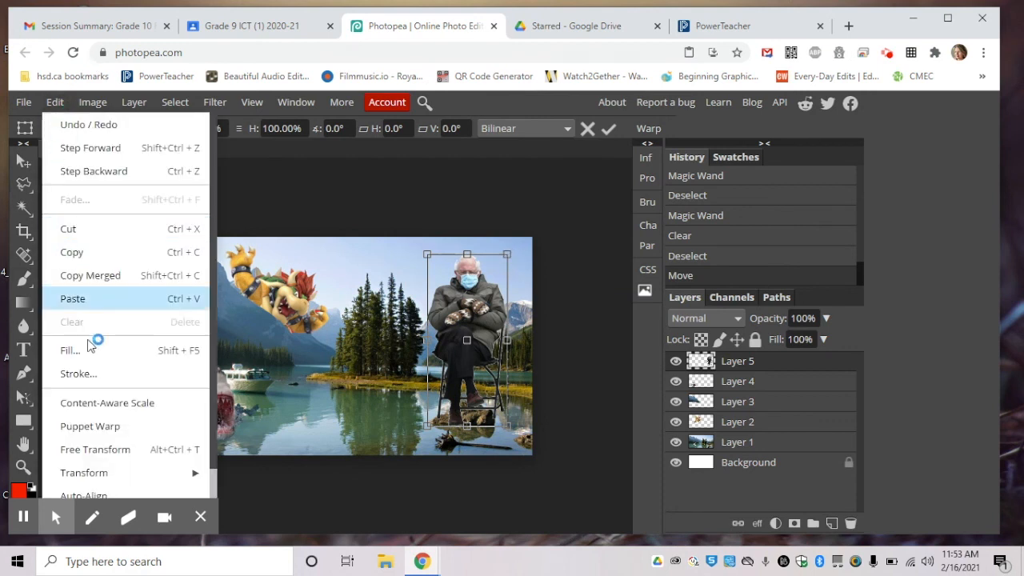
click(115, 450)
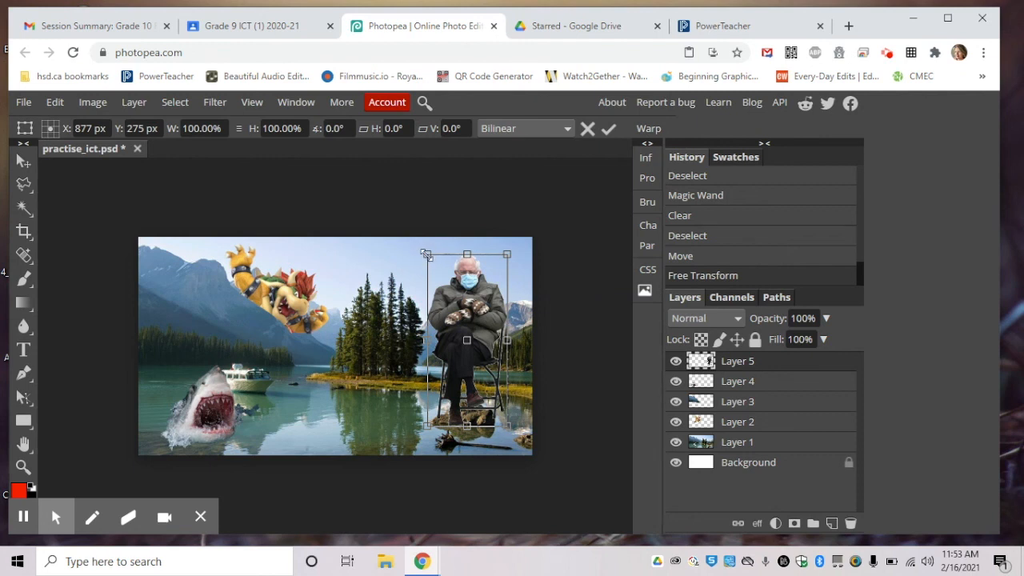
mouse_move(426, 255)
mouse_down()
mouse_move(436, 261)
mouse_move(425, 246)
mouse_move(428, 268)
mouse_up()
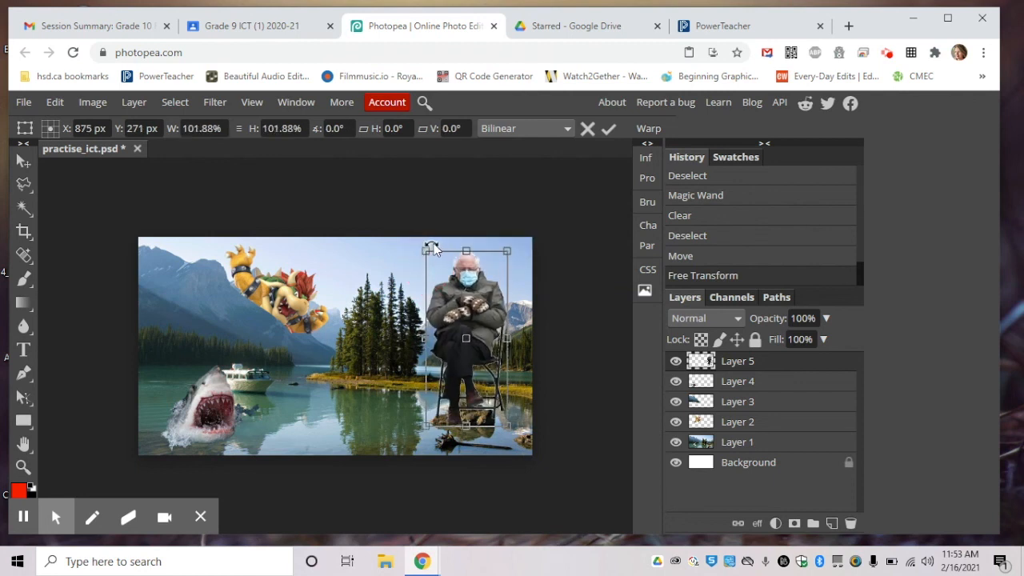
drag(421, 249, 439, 270)
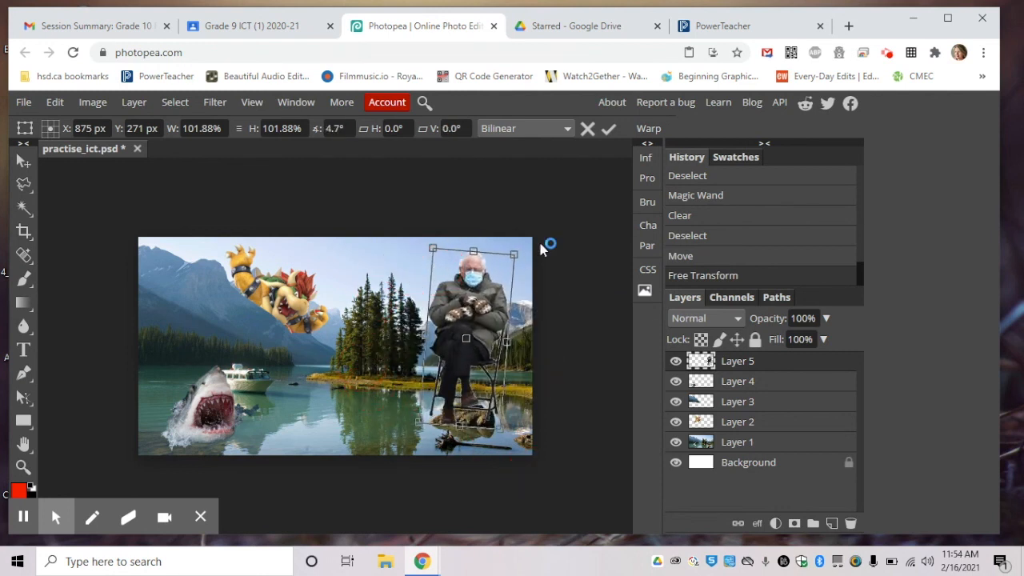
Step: Scale Bernie down to roughly 66%, seat him on the rock, fine-tune his size, apply the transform, and nudge him into place
drag(513, 256, 480, 314)
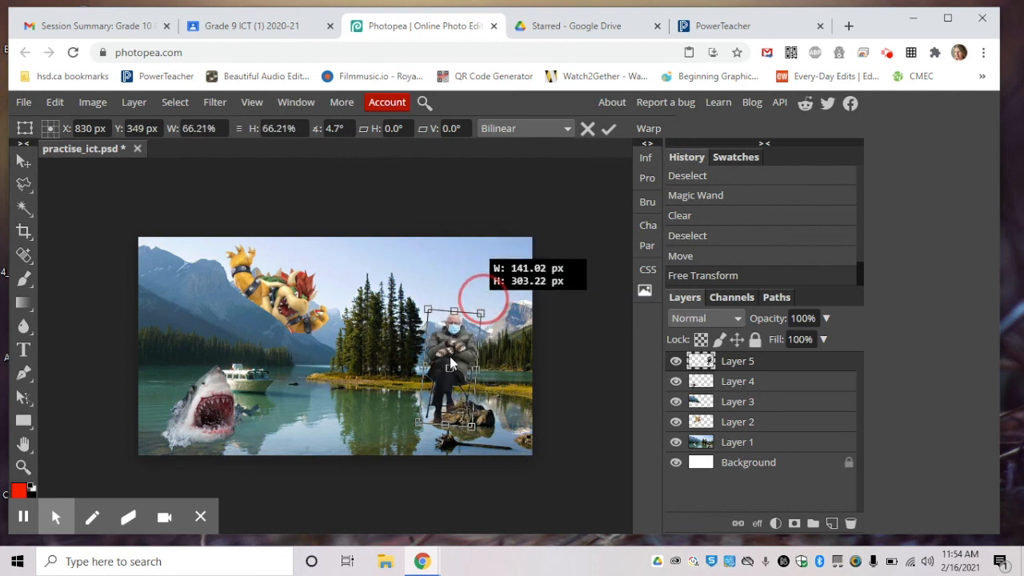
drag(451, 364, 471, 349)
drag(500, 311, 495, 319)
click(608, 131)
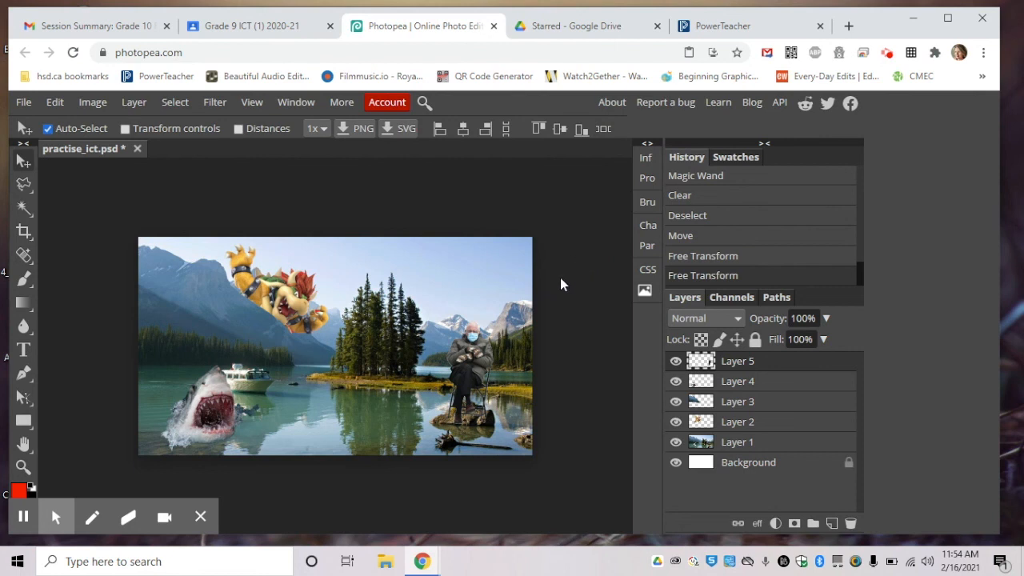
click(473, 369)
drag(471, 370, 473, 371)
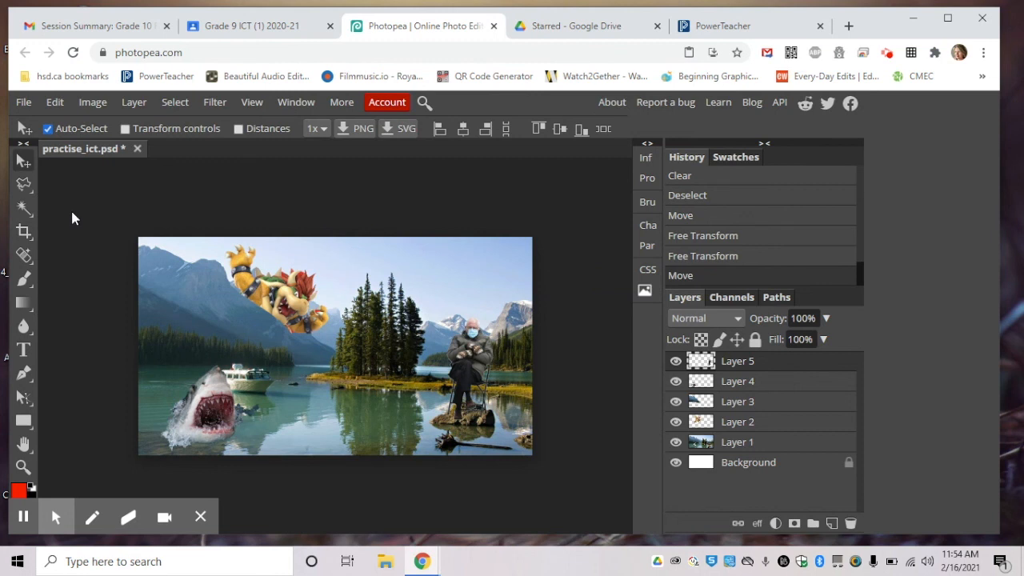
Step: Save the composite as the PSD file practise_ict.psd
click(23, 102)
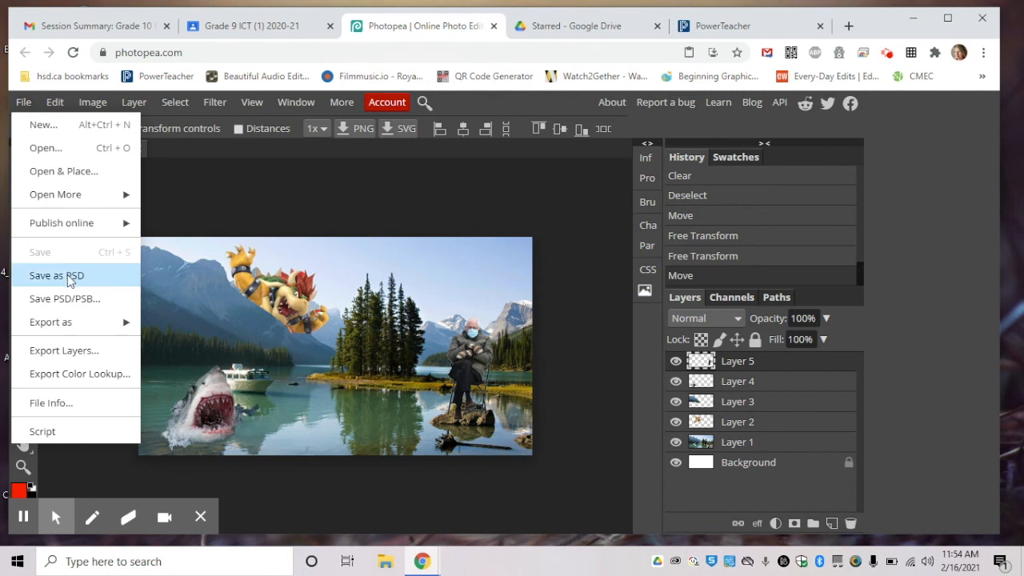
click(94, 269)
click(106, 280)
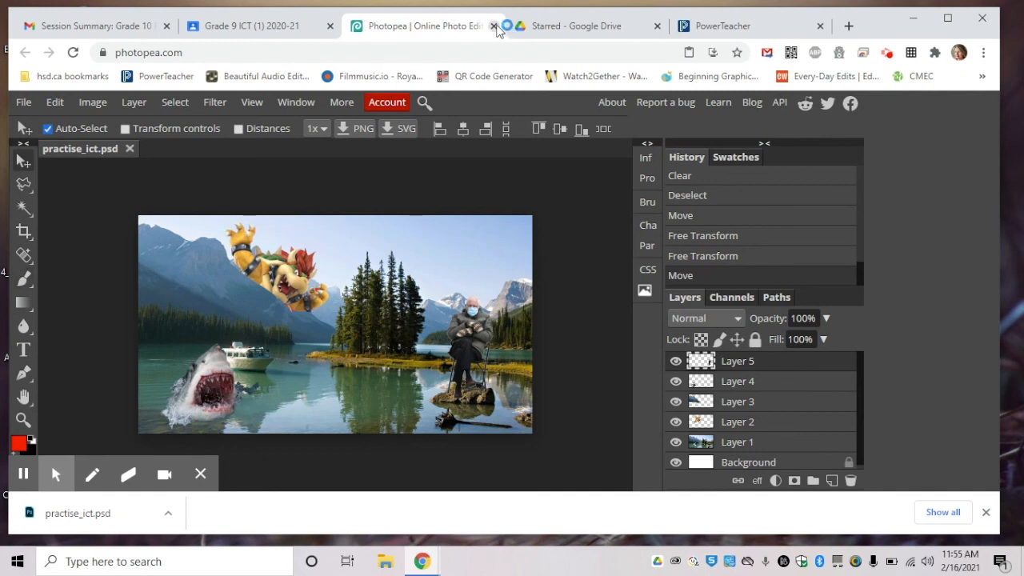
Step: Close Photopea, leave the bernie_no_back.jpg preview in Google Classroom, and reopen Photopea from the class post's link
click(492, 27)
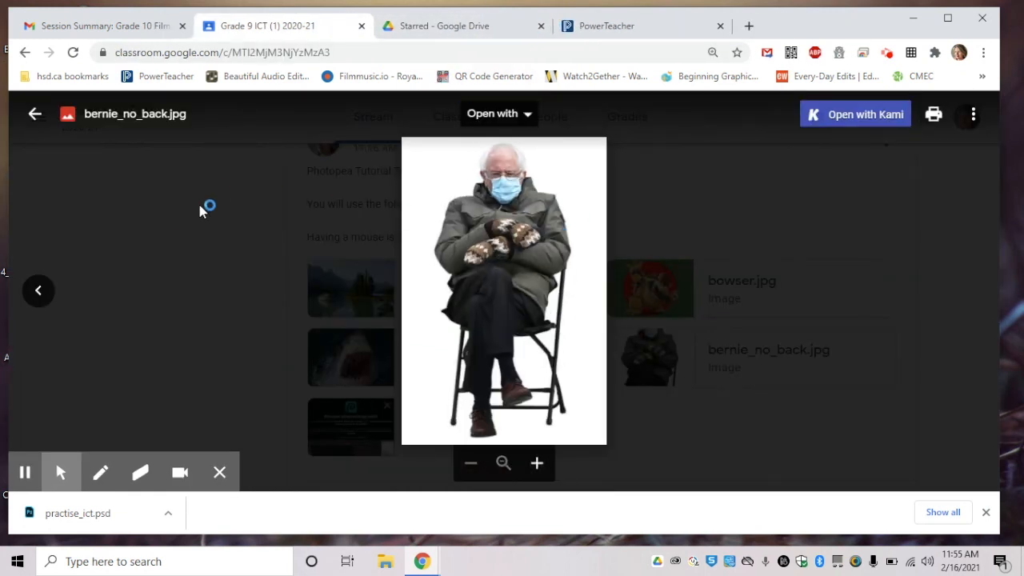
click(206, 209)
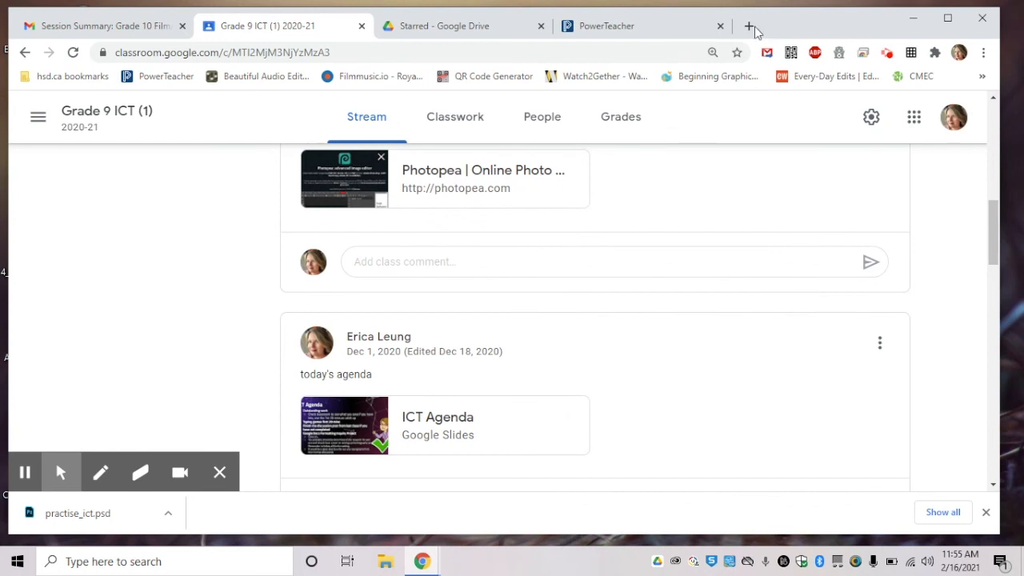
click(444, 181)
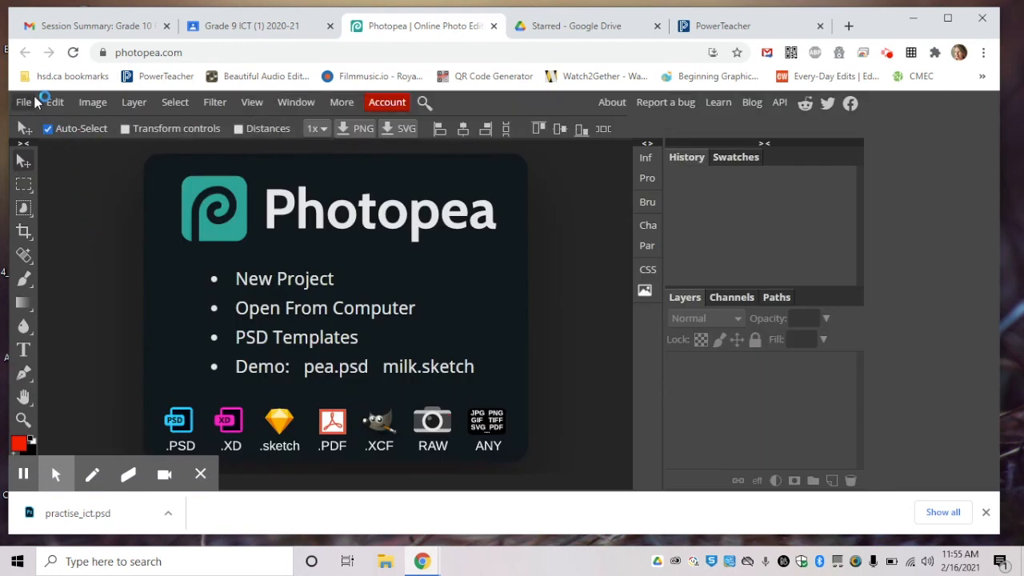
Step: Open the saved practise_ict PSD from the Downloads folder
click(32, 102)
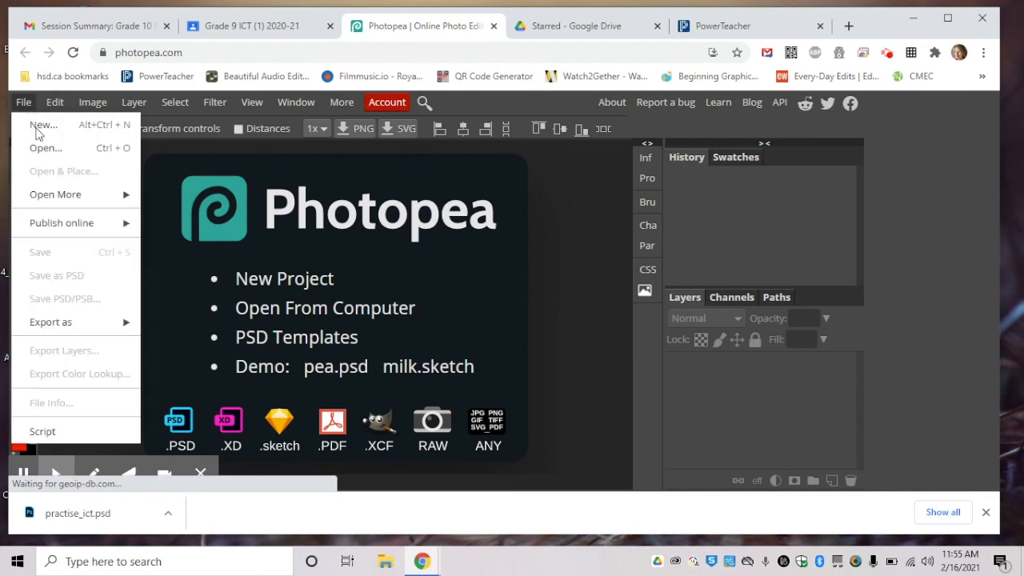
click(57, 148)
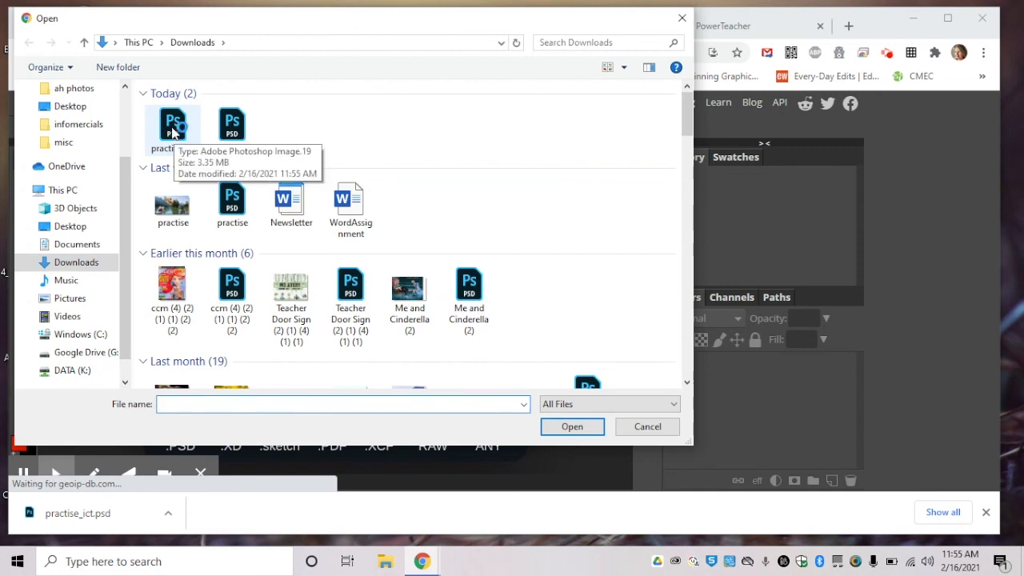
click(173, 129)
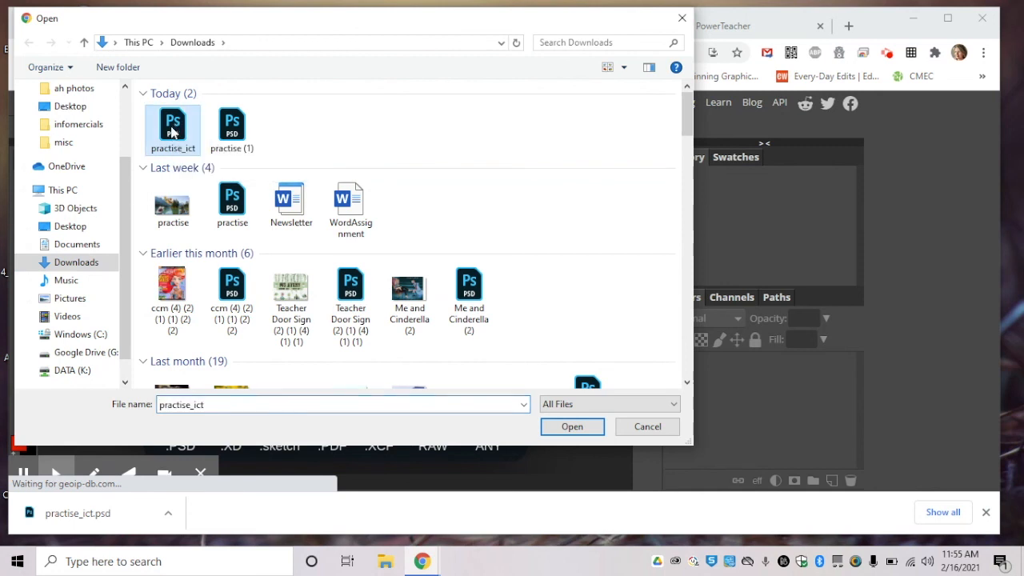
click(583, 426)
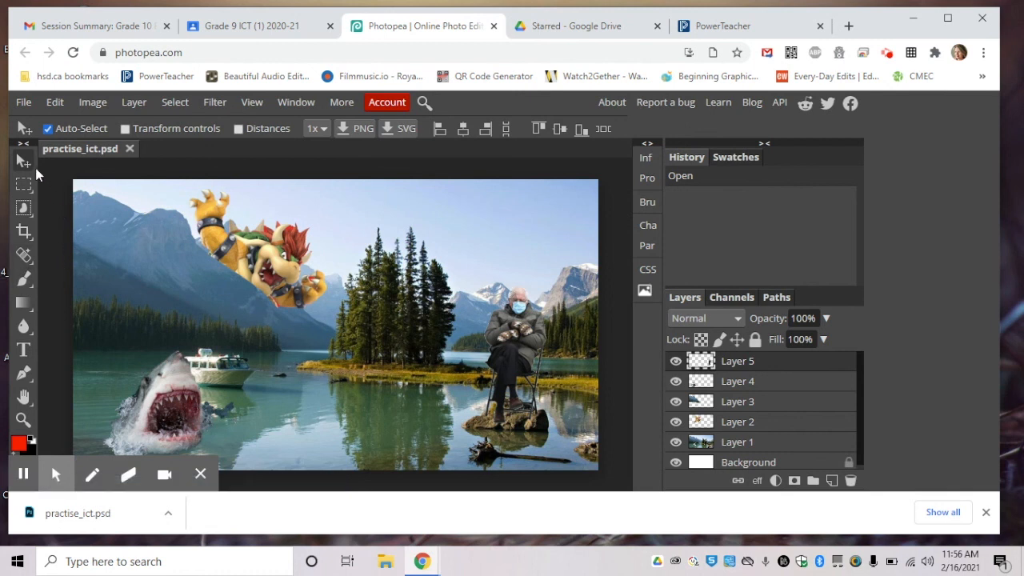
Step: Export the composite as a JPG at 100% quality and save it
click(24, 103)
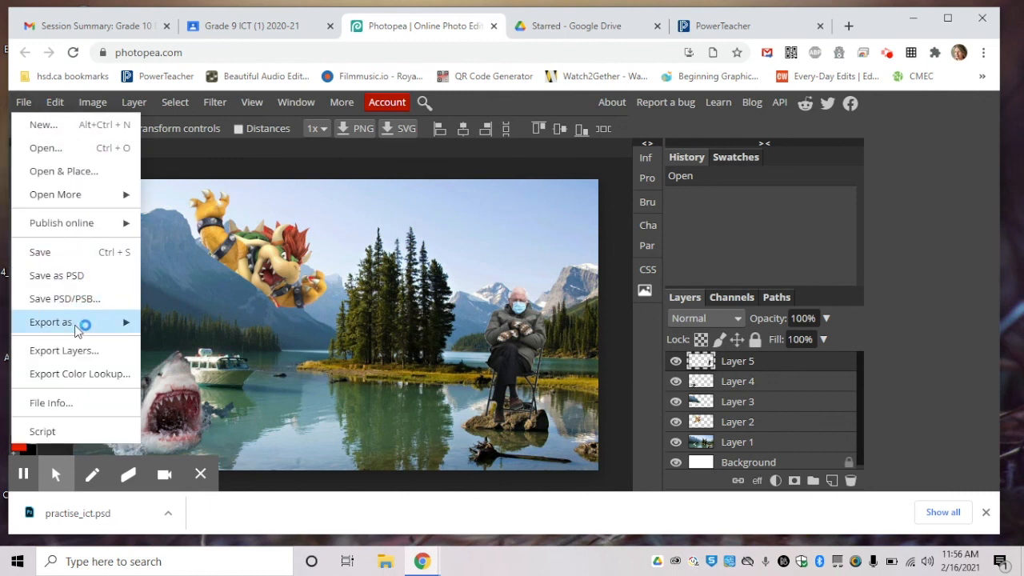
mouse_move(70, 324)
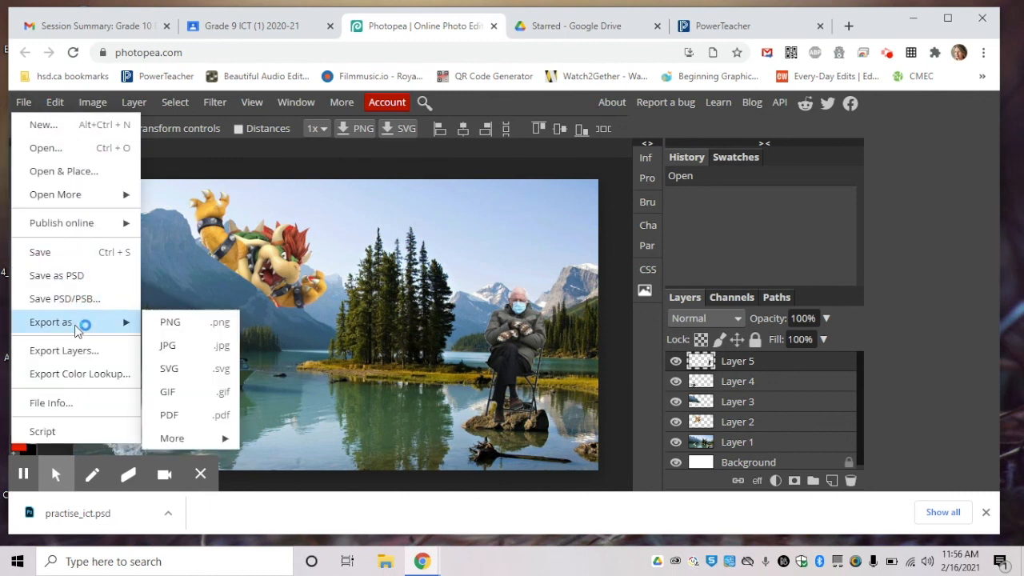
click(201, 349)
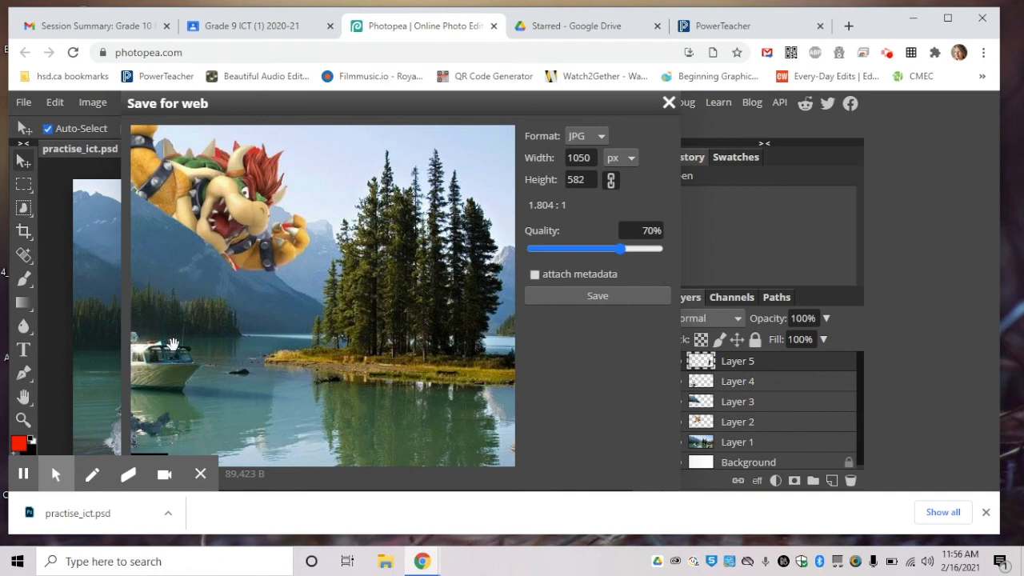
drag(620, 252, 685, 251)
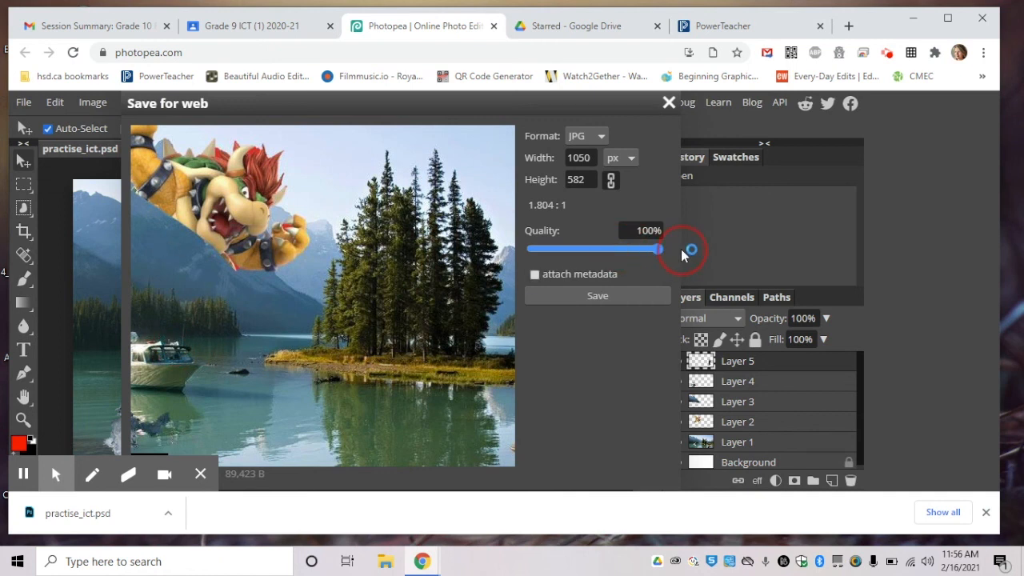
click(575, 297)
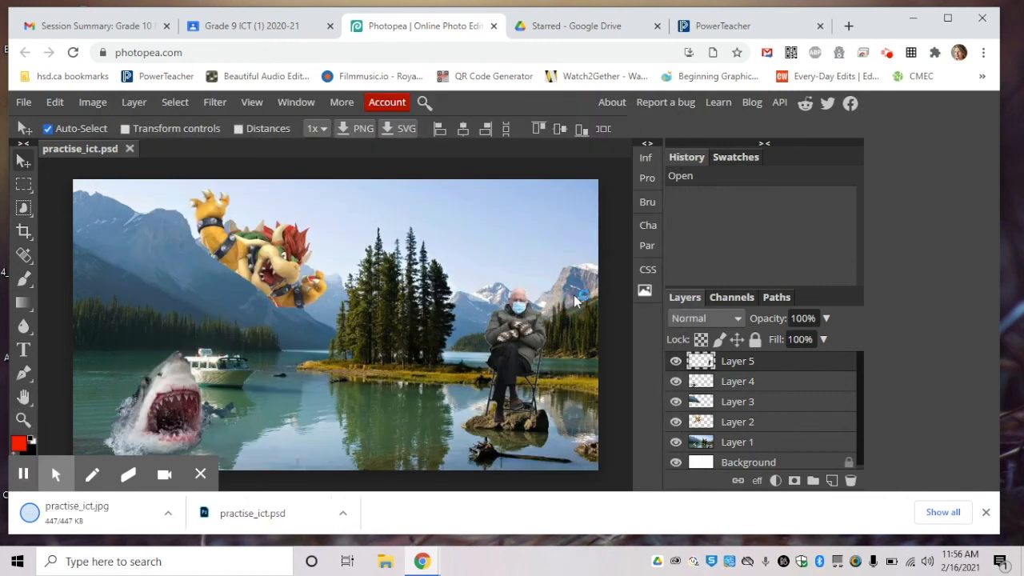